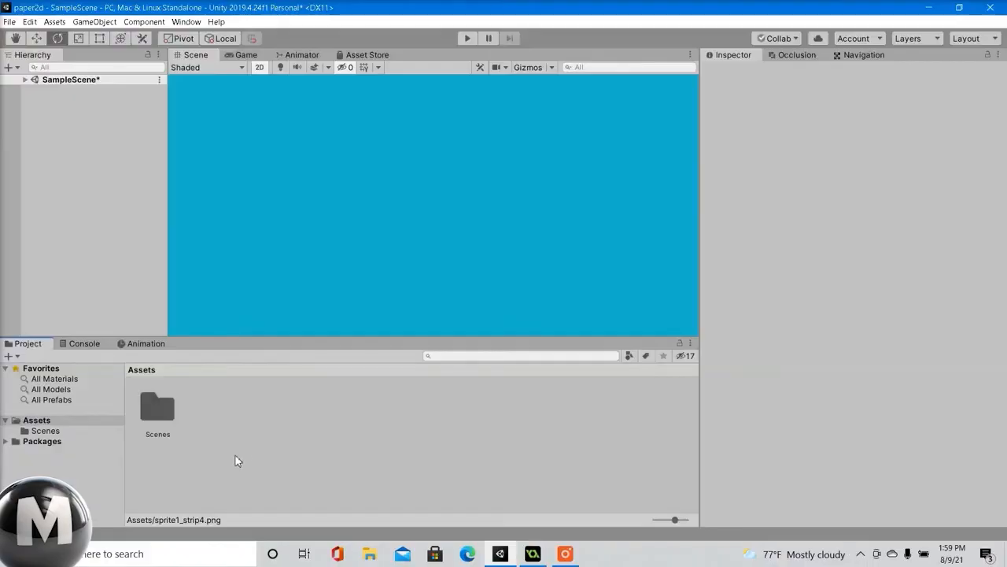
- Import the sprite1_strip4 image from the Pictures folder into the project's Assets folder
right_click(240, 456)
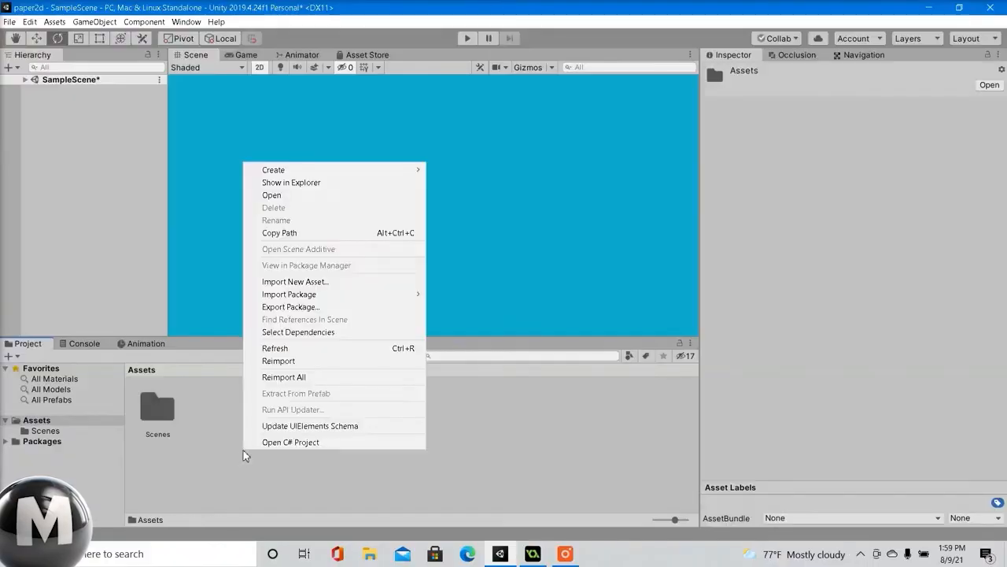
click(335, 282)
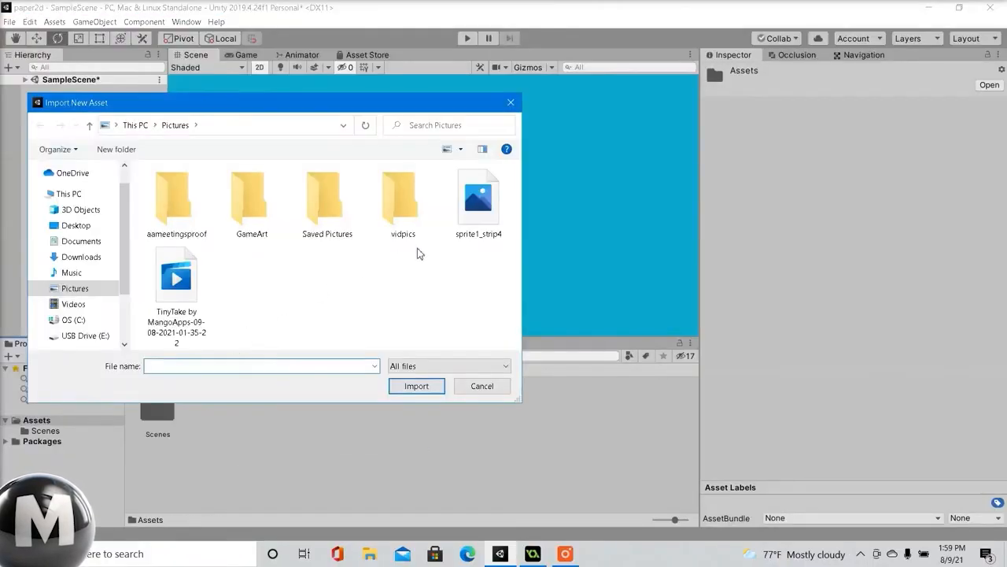
click(480, 204)
double_click(487, 220)
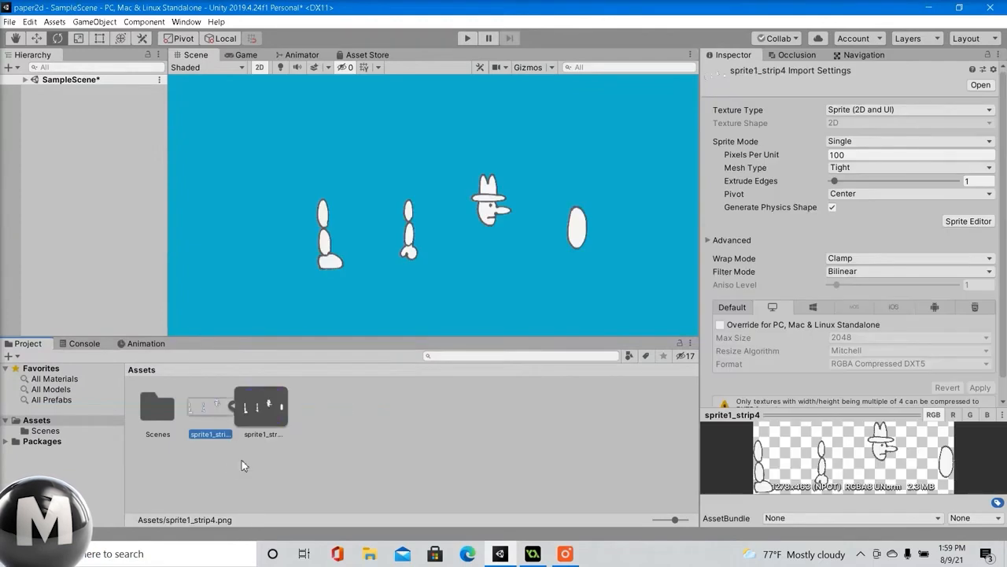
click(242, 450)
- Open the imported sprite1_strip4 texture in the Photos viewer and send it to Paint 3D for editing
double_click(211, 409)
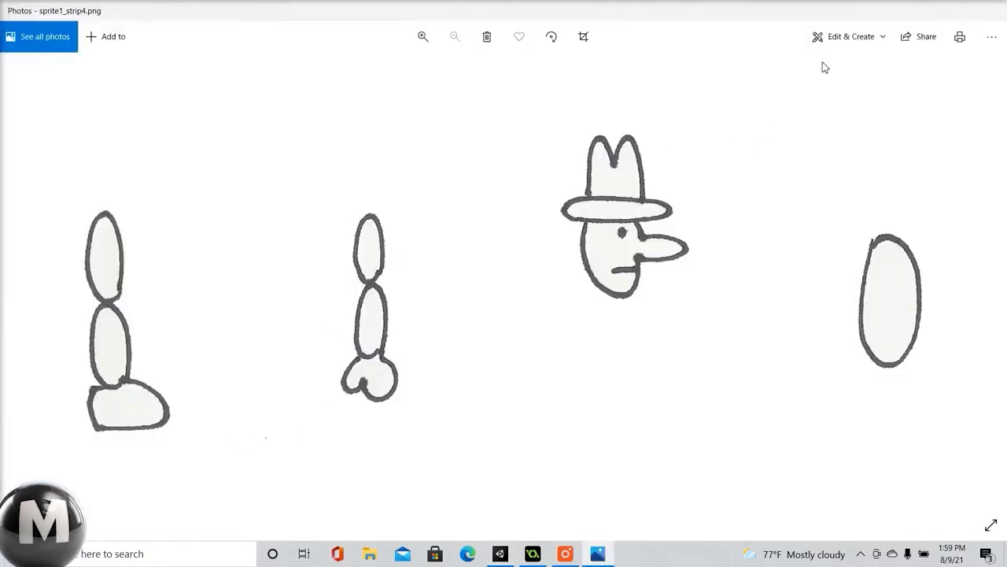
click(850, 36)
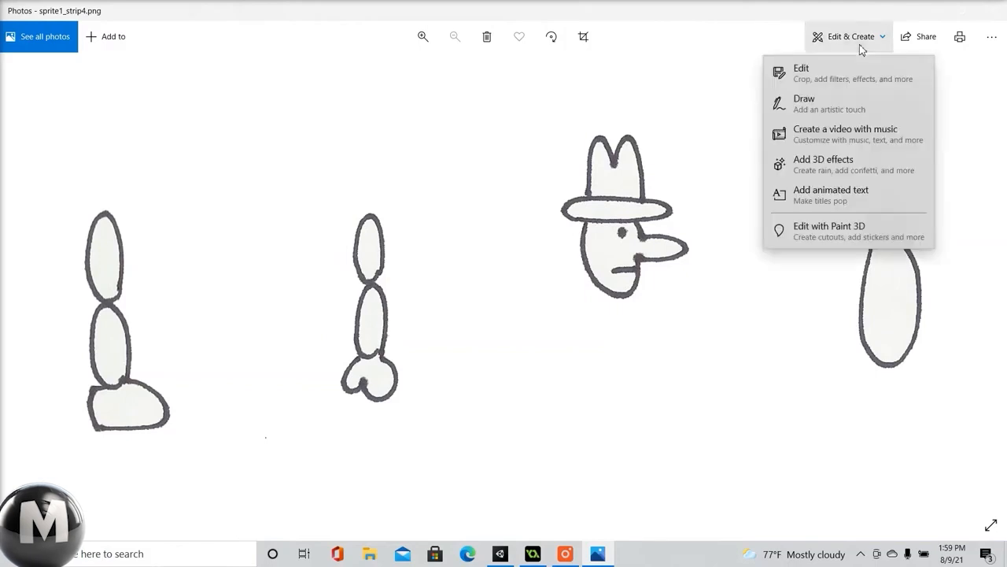
click(841, 233)
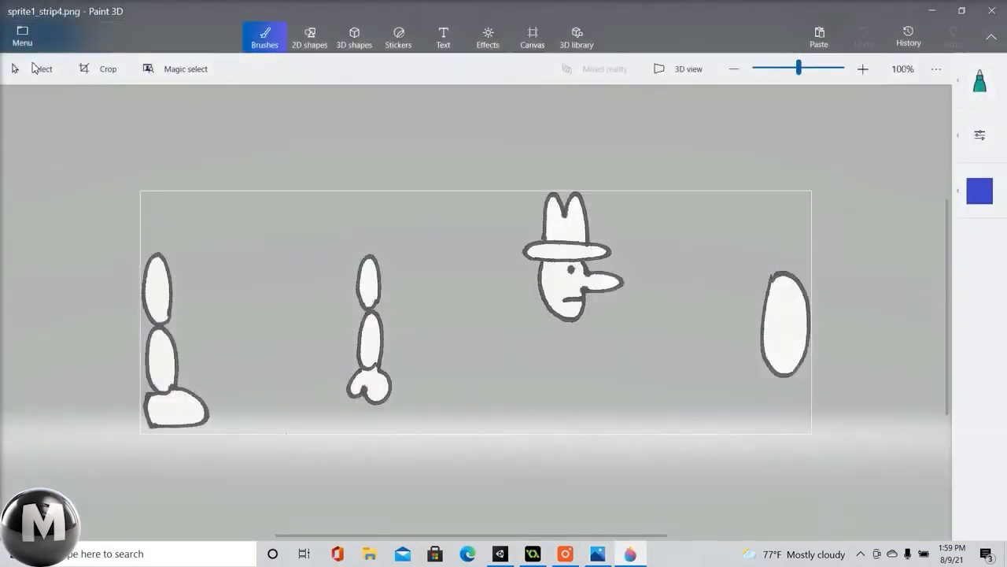
- Copy the leg drawing with its foot and paste the duplicate just beside the original leg
click(34, 69)
drag(223, 234, 130, 435)
right_click(169, 346)
click(244, 128)
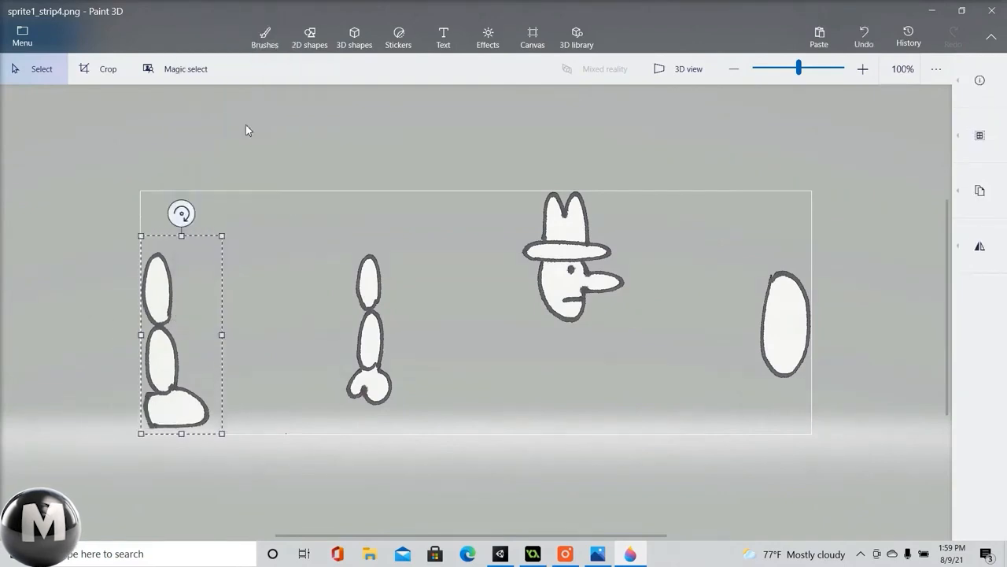
right_click(292, 210)
click(330, 300)
drag(207, 322, 264, 324)
click(433, 303)
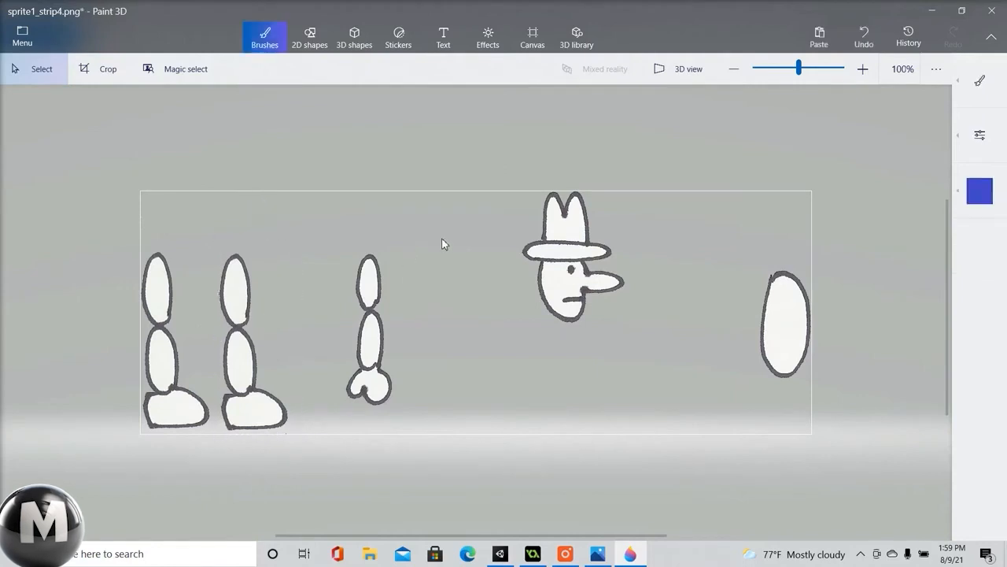
- Copy the arm drawing with its hand and place the duplicate between the original arm and the head
drag(443, 239, 328, 417)
right_click(372, 318)
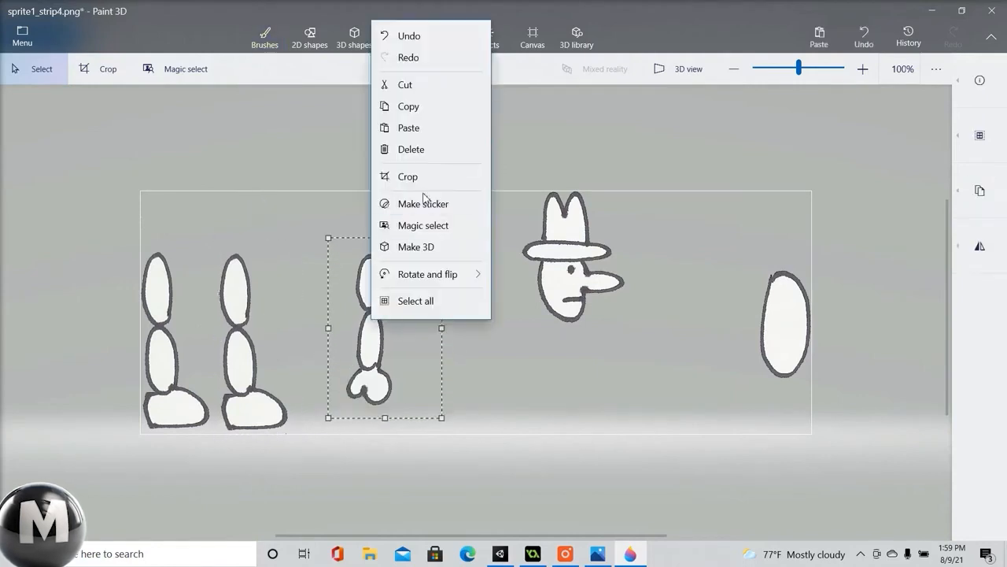
click(442, 105)
right_click(462, 270)
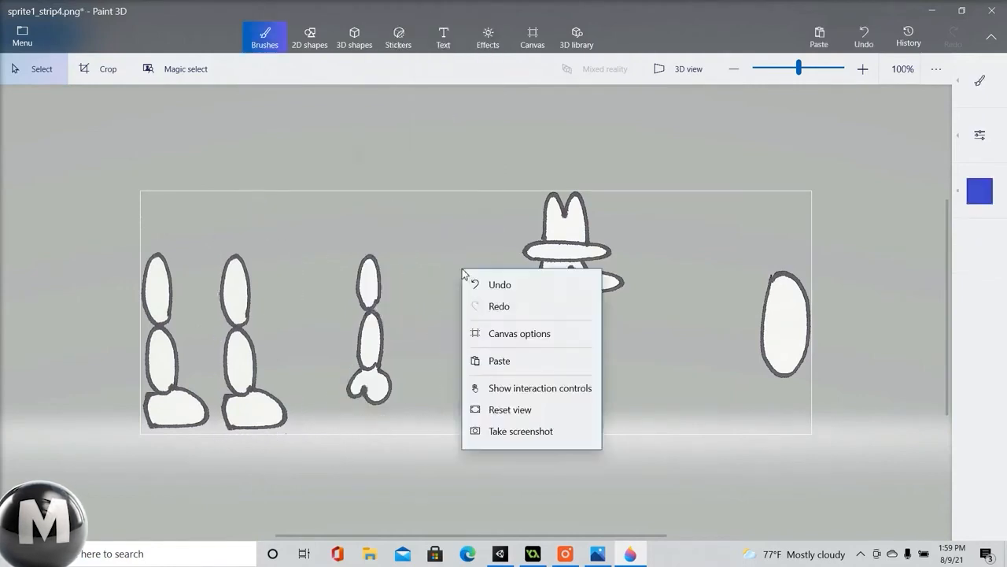
click(500, 361)
drag(393, 315, 452, 312)
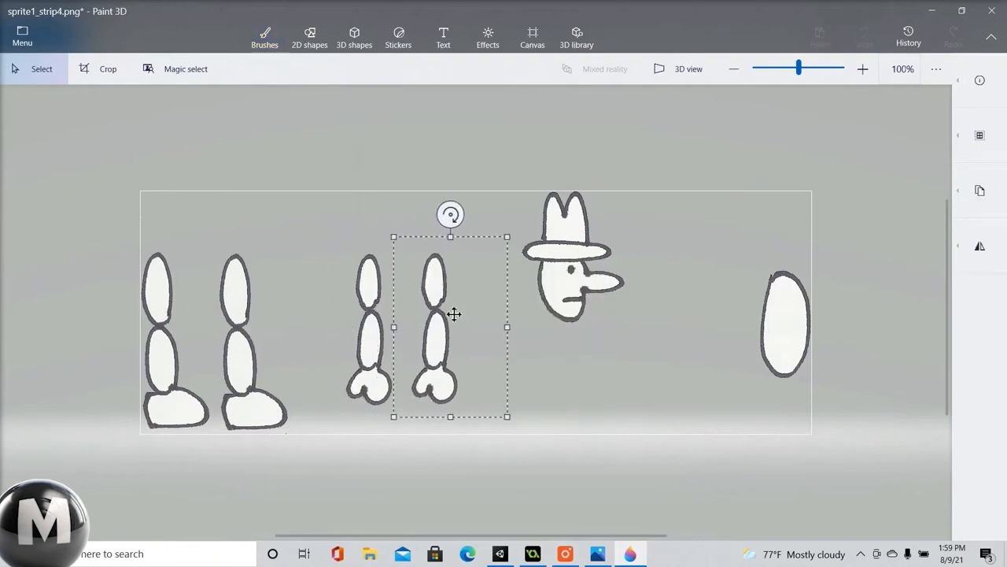
click(244, 178)
- Save the edited sprite sheet, close Paint 3D and Photos, and return to the Unity project
click(22, 40)
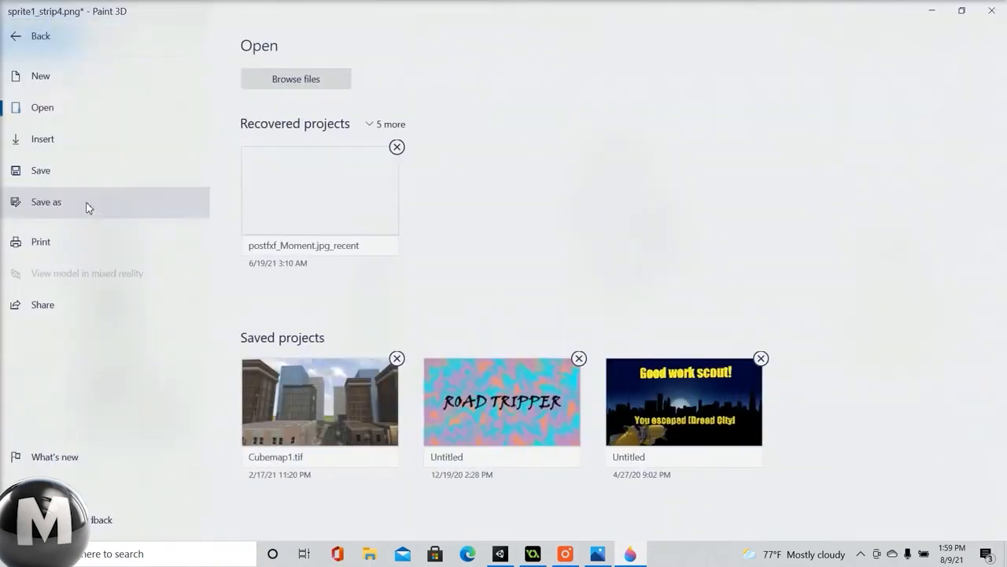
click(101, 169)
click(994, 9)
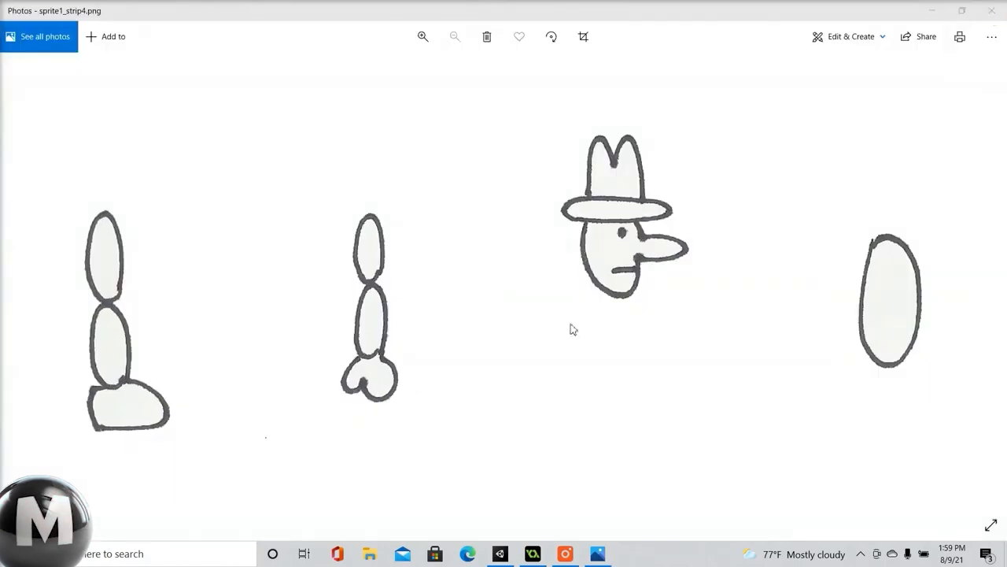
click(994, 11)
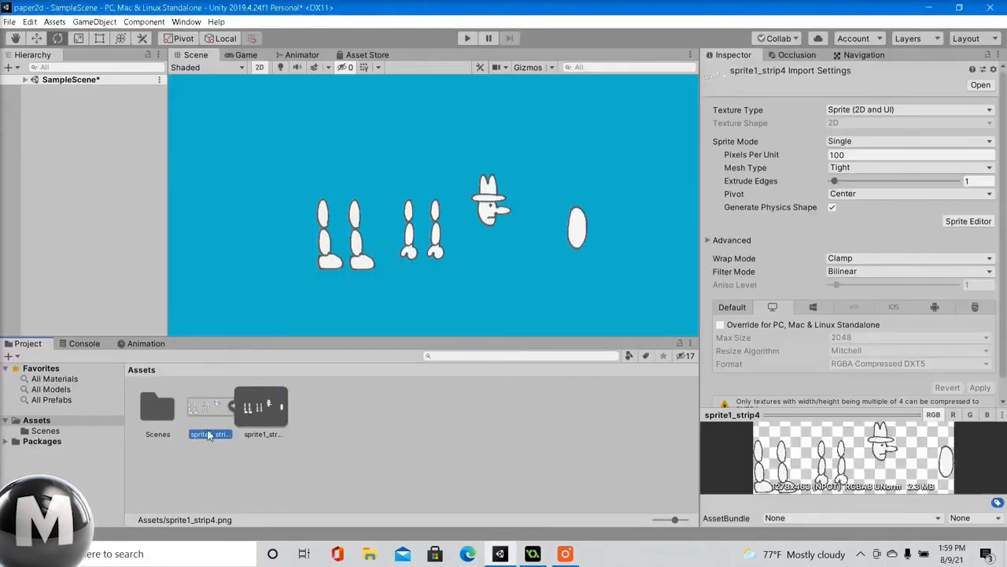
click(224, 480)
- Check the 2D Animation package in the Package Manager, then close the window
click(187, 21)
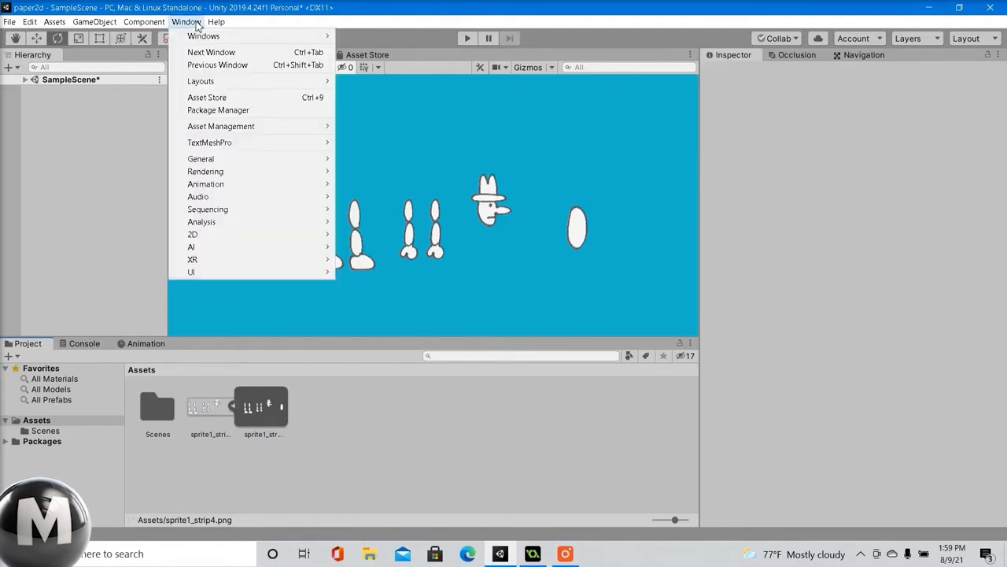
click(234, 112)
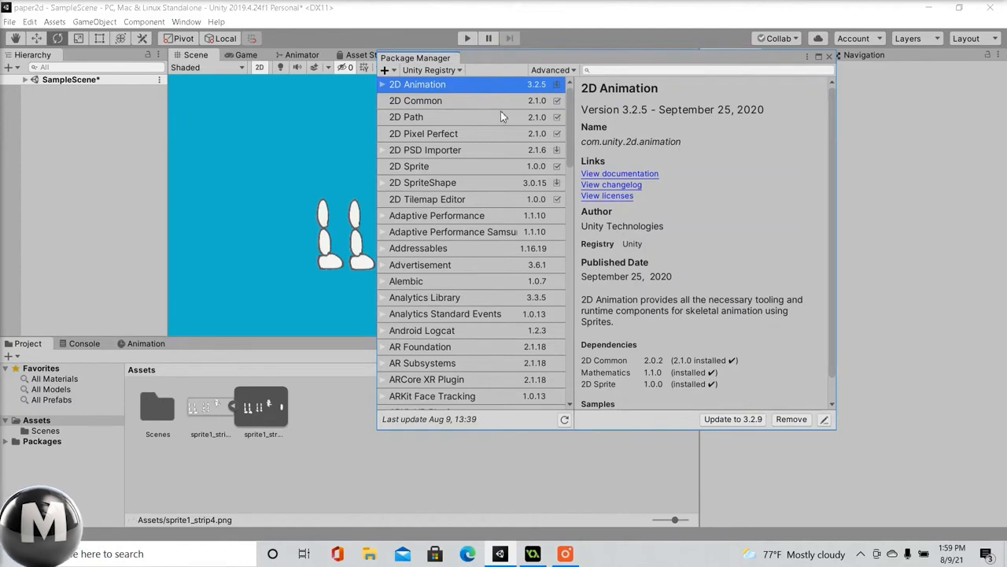
click(829, 57)
- Open the sprite1_strip4 texture in the Sprite Editor and switch to the Skinning Editor with its sprite selected
click(255, 408)
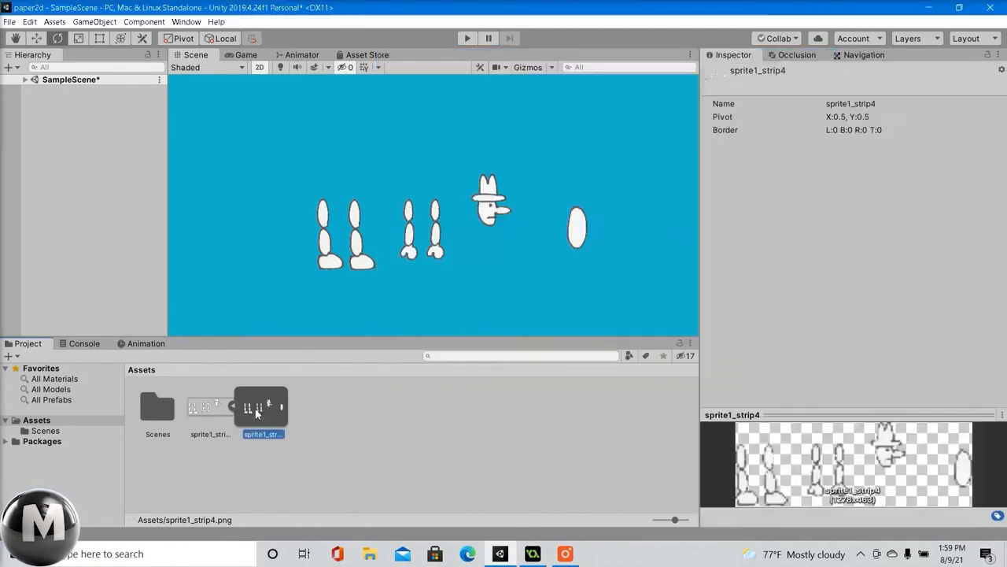
click(214, 409)
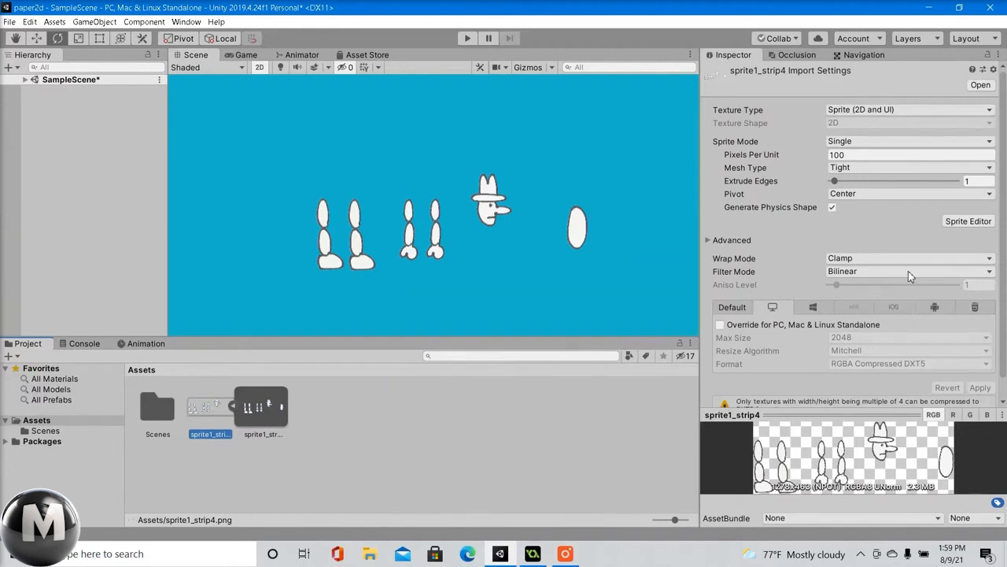
click(970, 221)
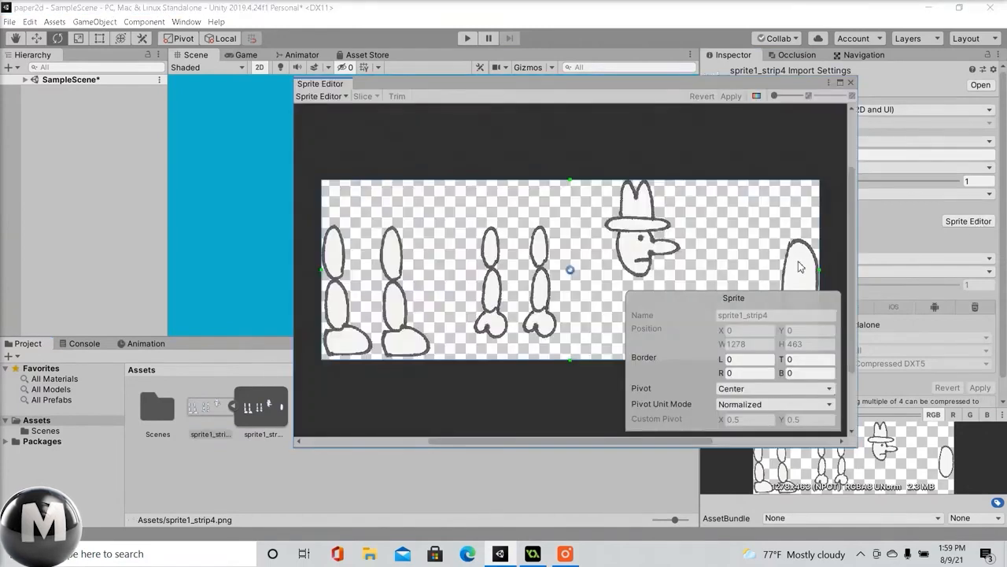
click(265, 409)
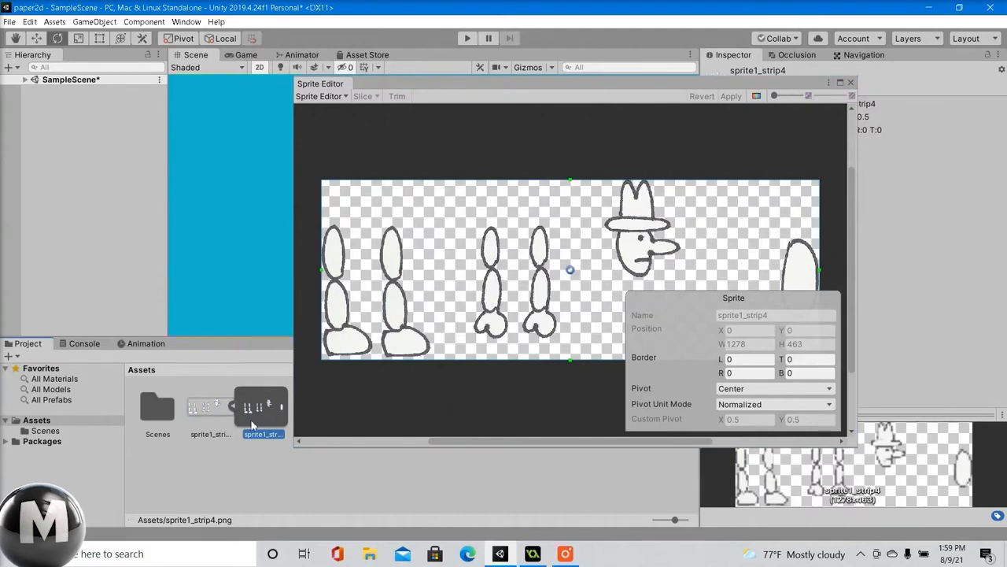
click(332, 98)
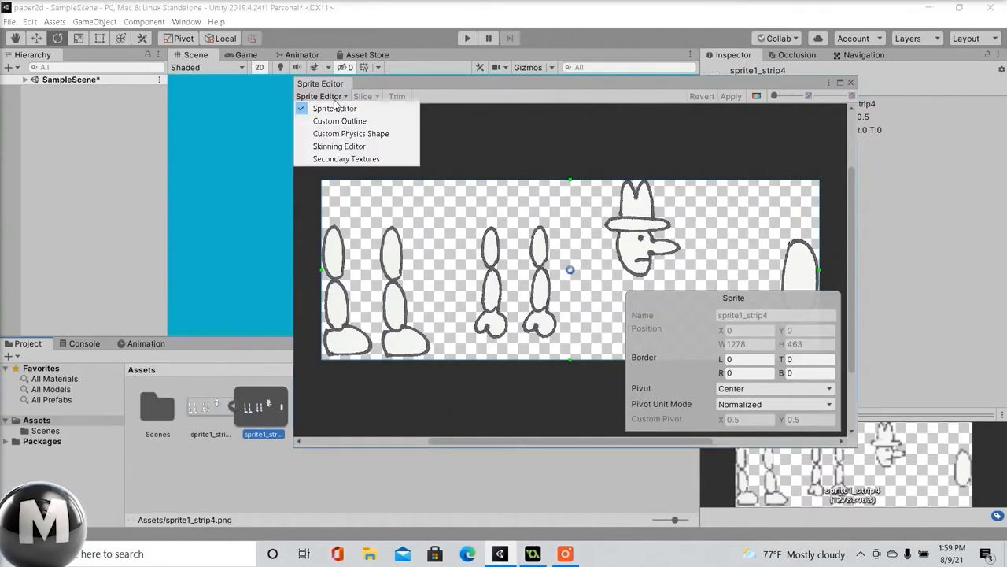
click(347, 147)
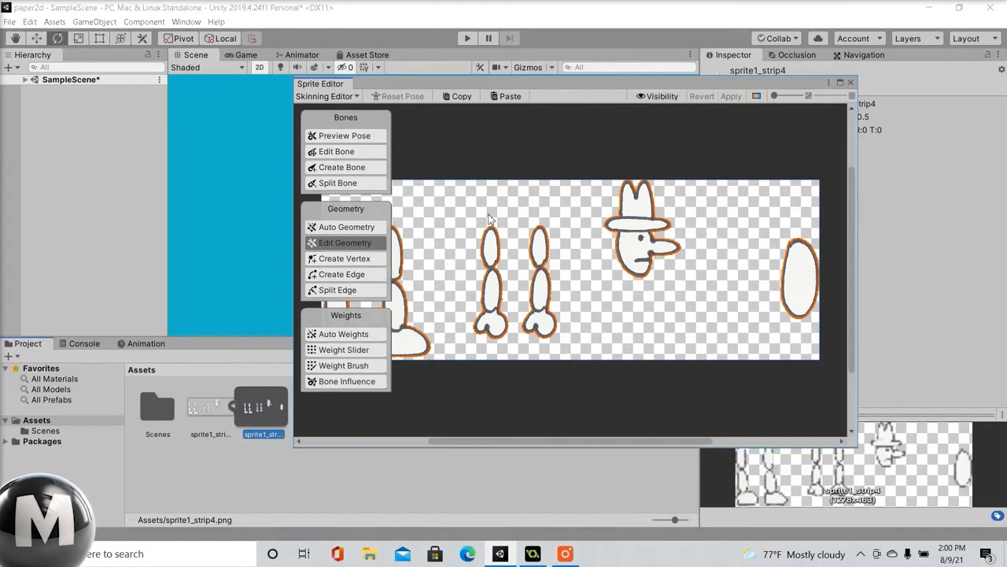
- Create a three-bone chain in the first leg, running from the hip through the knee and ankle into the foot
middle_drag(457, 227, 614, 225)
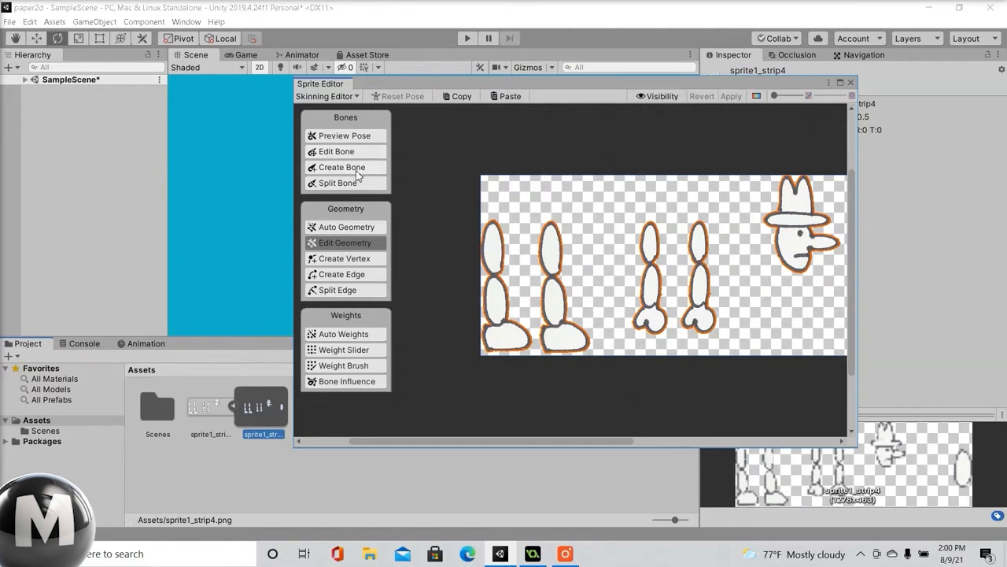
click(357, 168)
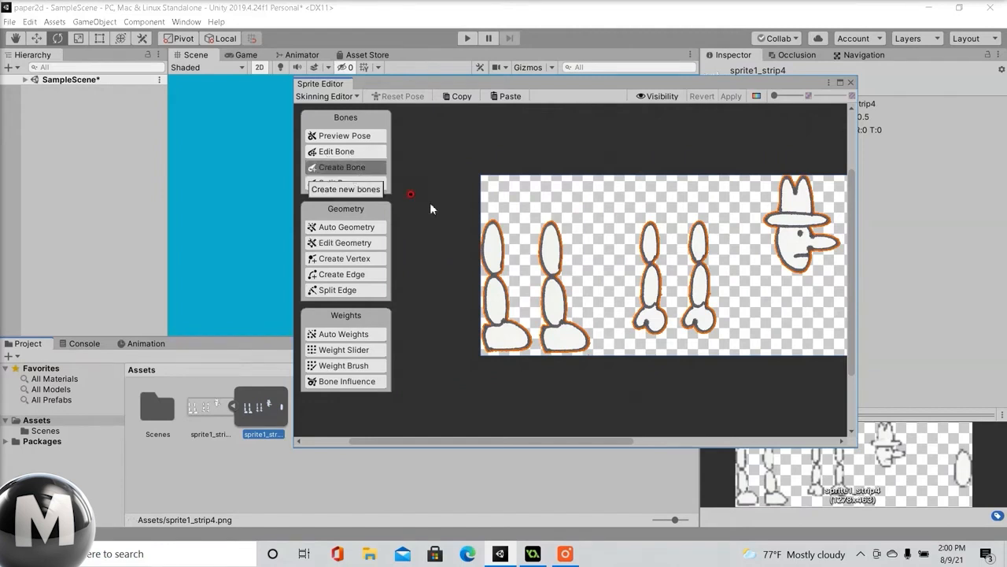
click(493, 226)
click(494, 274)
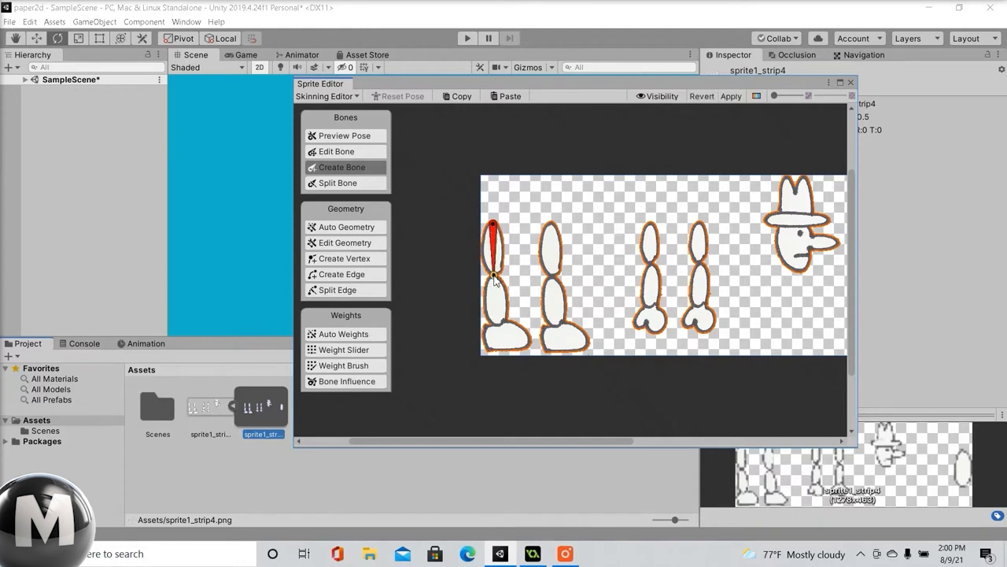
click(499, 326)
click(519, 347)
right_click(551, 332)
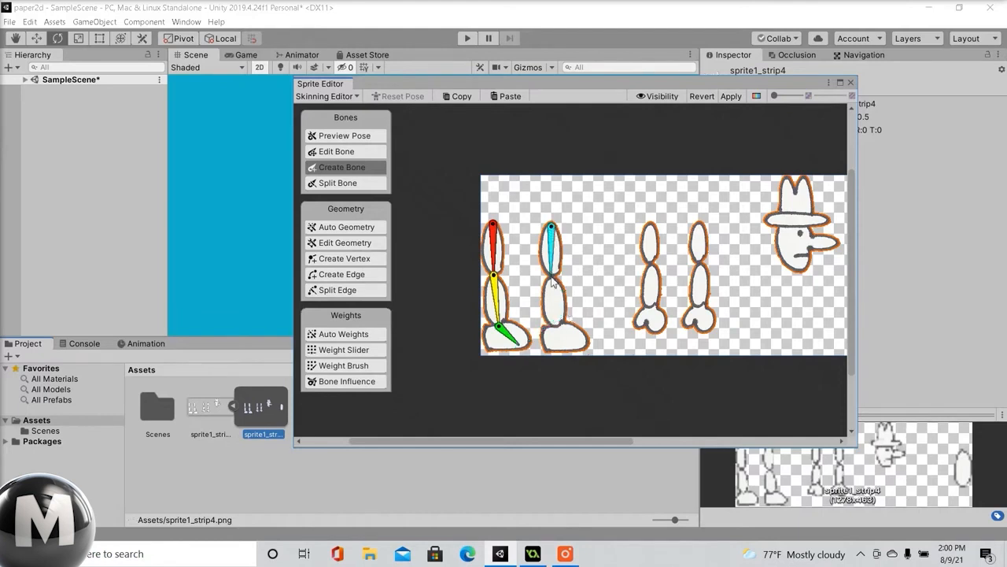
- Create a separate three-bone chain in the second leg for its thigh, shin and foot
click(553, 274)
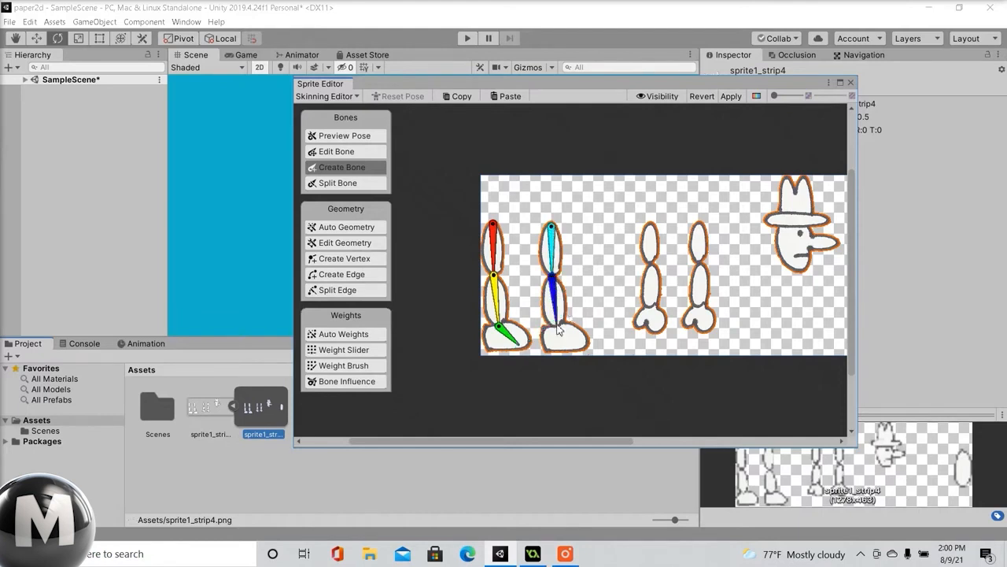
click(556, 326)
click(575, 344)
right_click(591, 335)
- Create a three-bone chain in the first arm, from the shoulder through the elbow and wrist into the hand
click(657, 225)
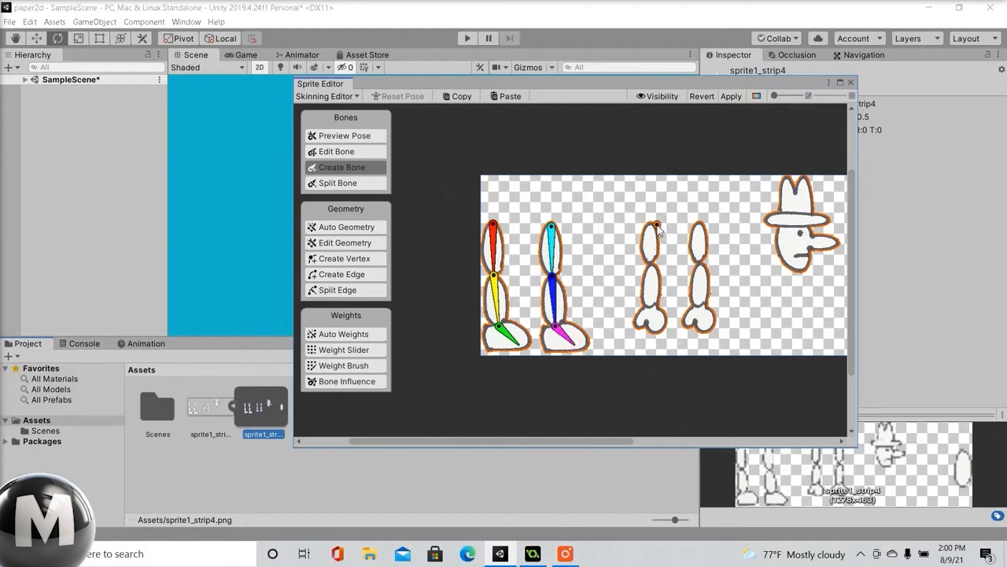
click(650, 265)
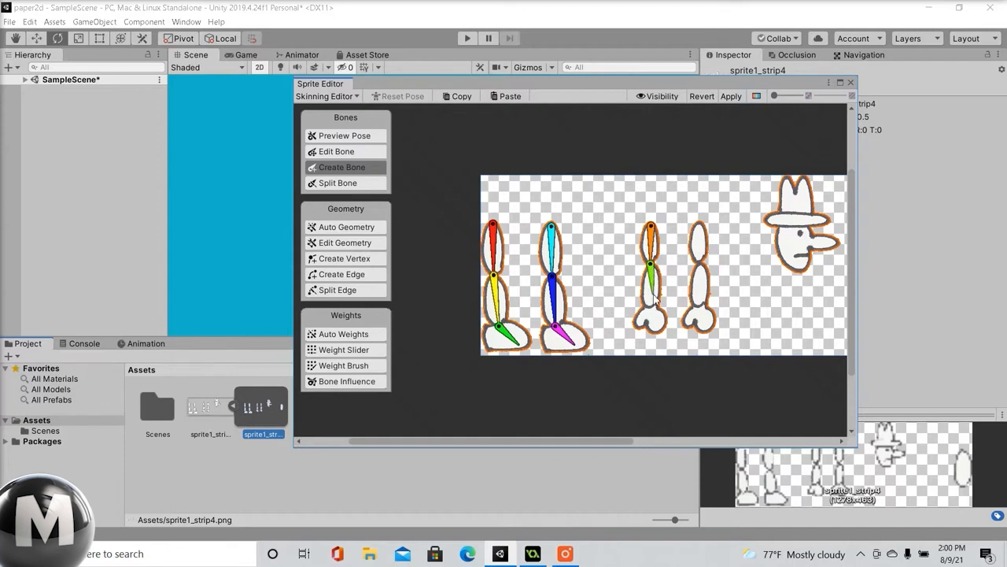
click(650, 307)
click(655, 322)
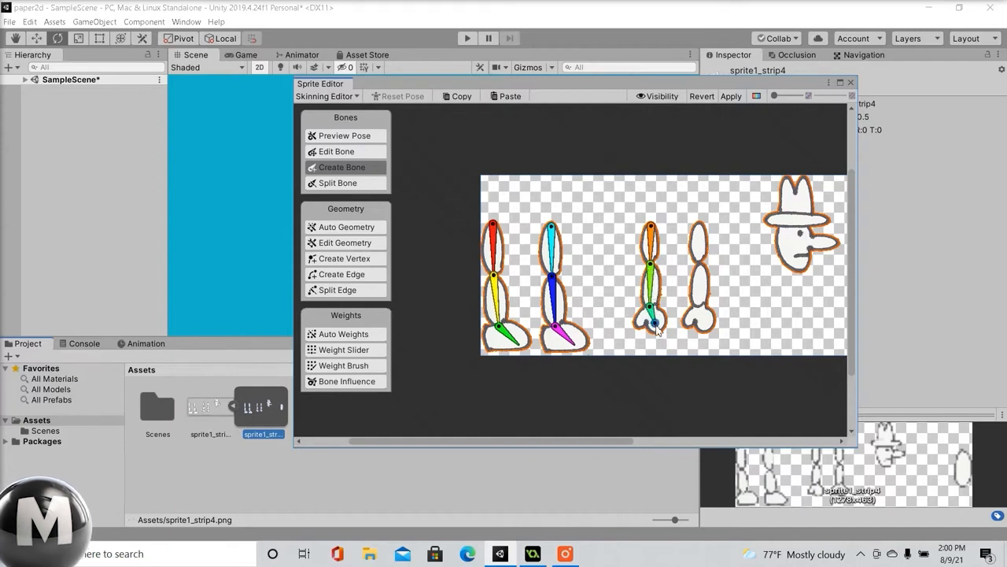
right_click(667, 319)
- Create a separate three-bone chain in the second arm for its upper arm, forearm and hand
click(699, 226)
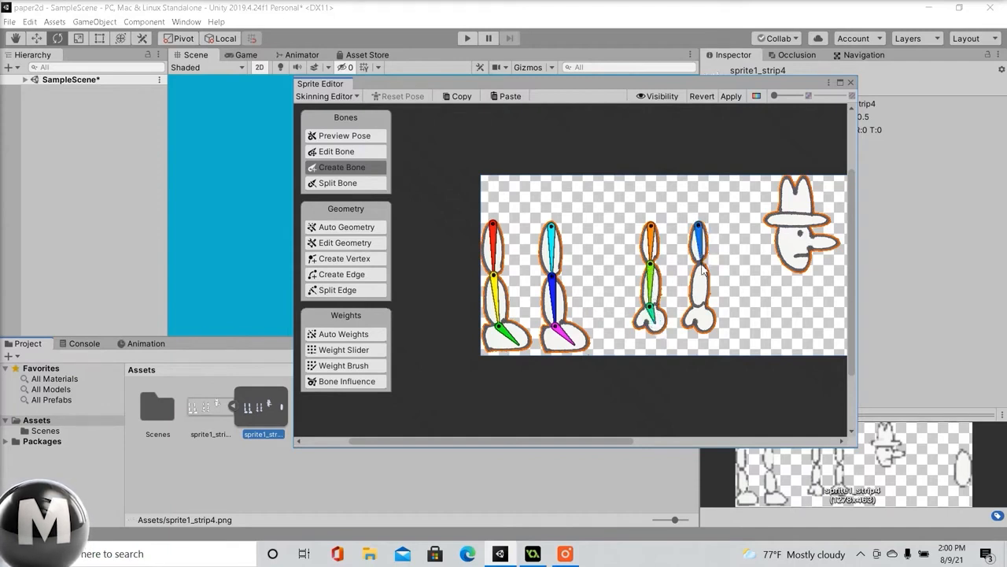
click(699, 262)
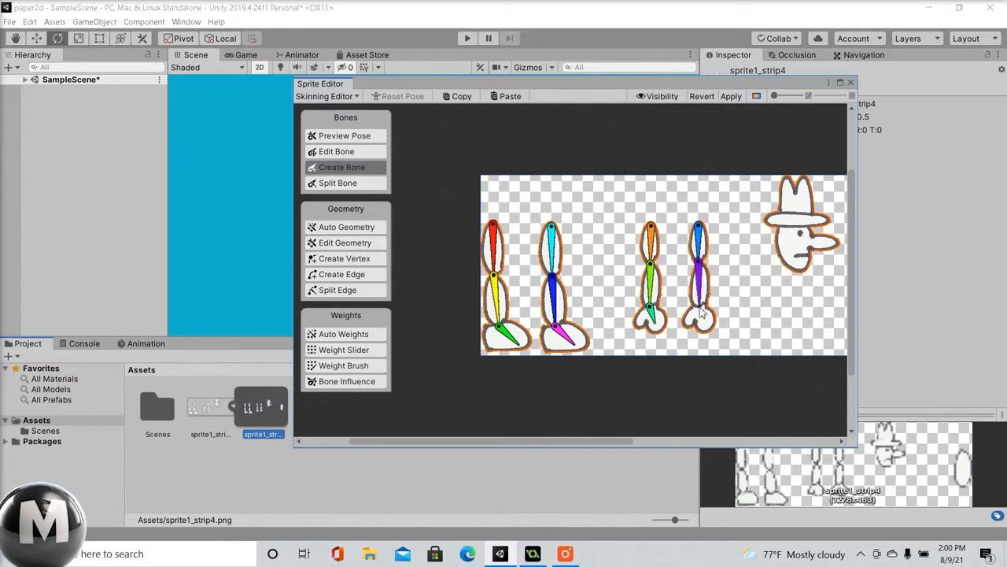
click(700, 307)
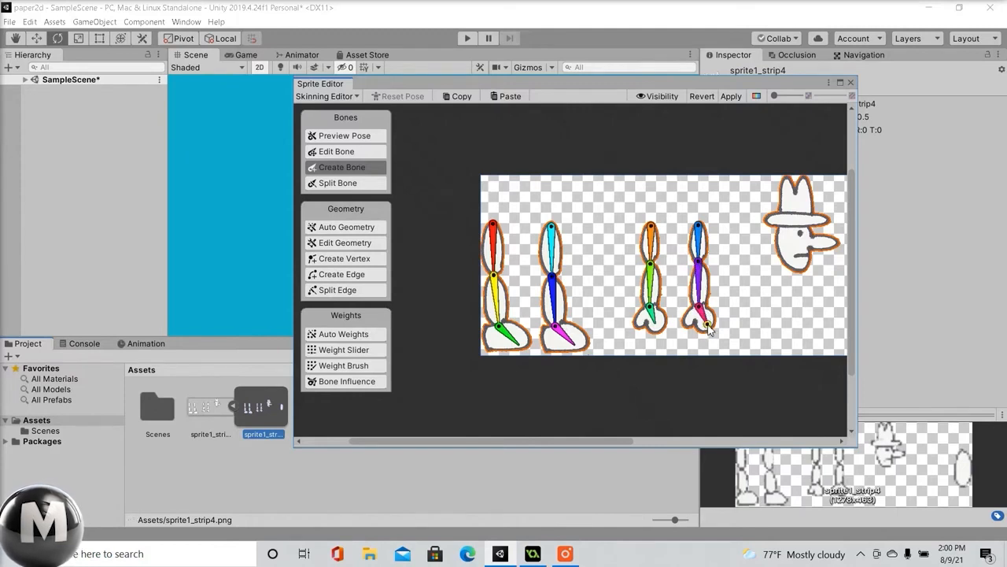
click(707, 325)
right_click(776, 289)
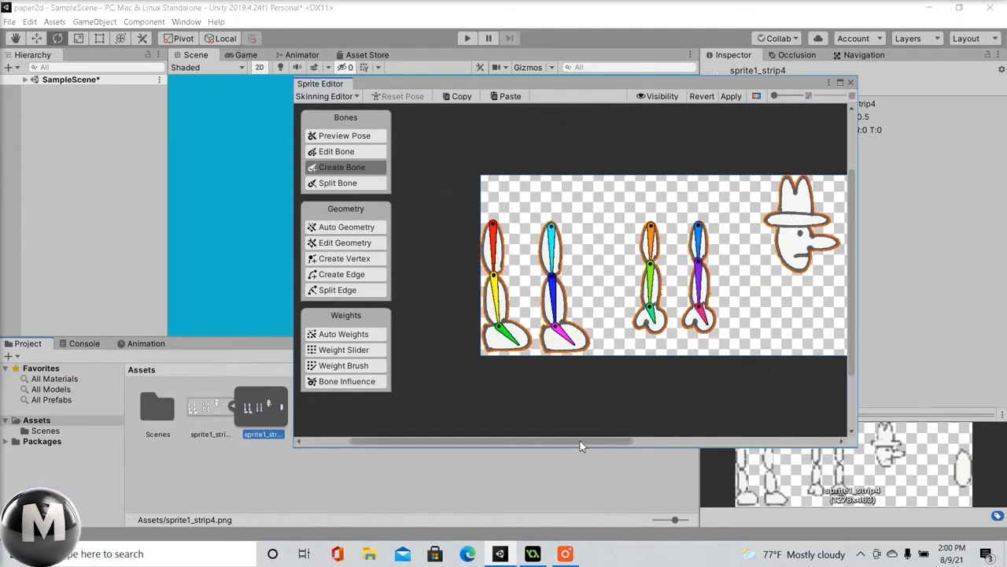
drag(580, 443, 674, 443)
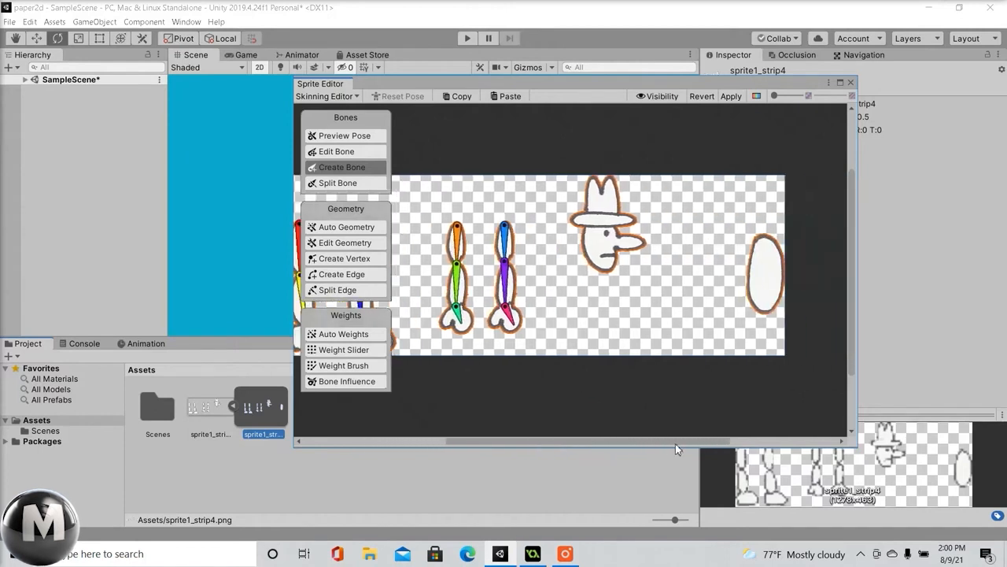
- Create a single bone in the head, running from the chin up into the face
click(601, 270)
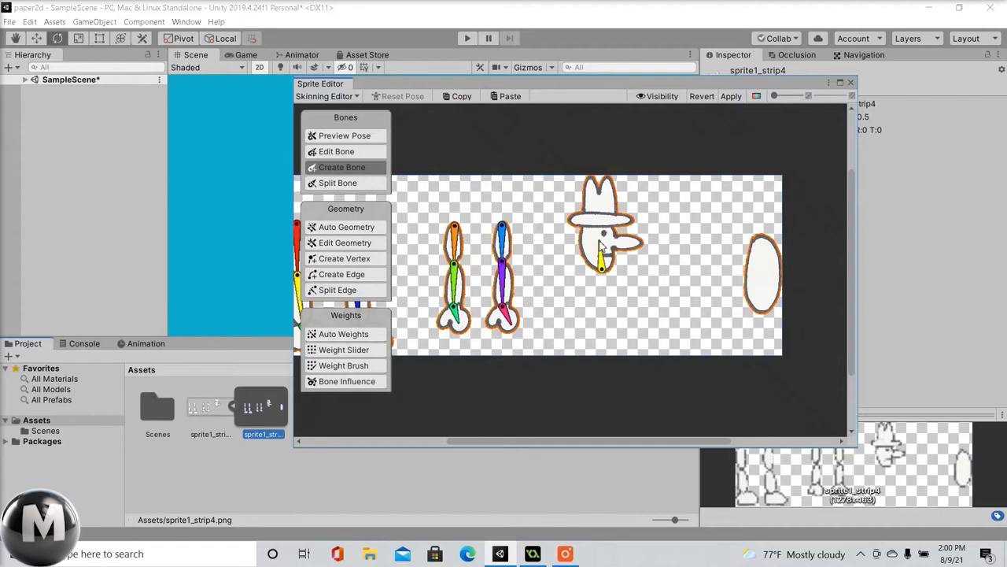
click(600, 241)
right_click(652, 239)
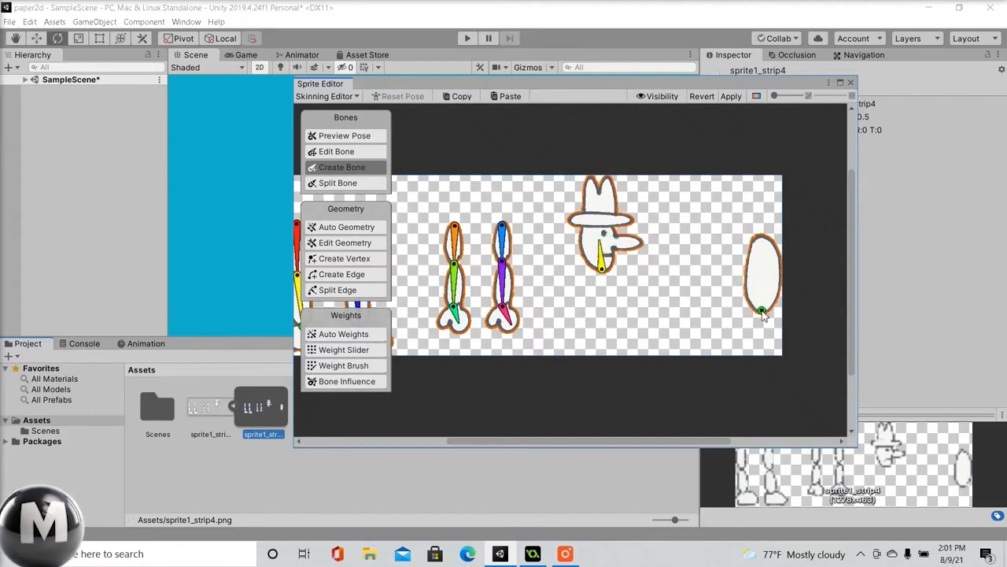
- Create a two-bone chain in the oval torso, running from its base through the middle to its upper end
click(763, 308)
click(762, 277)
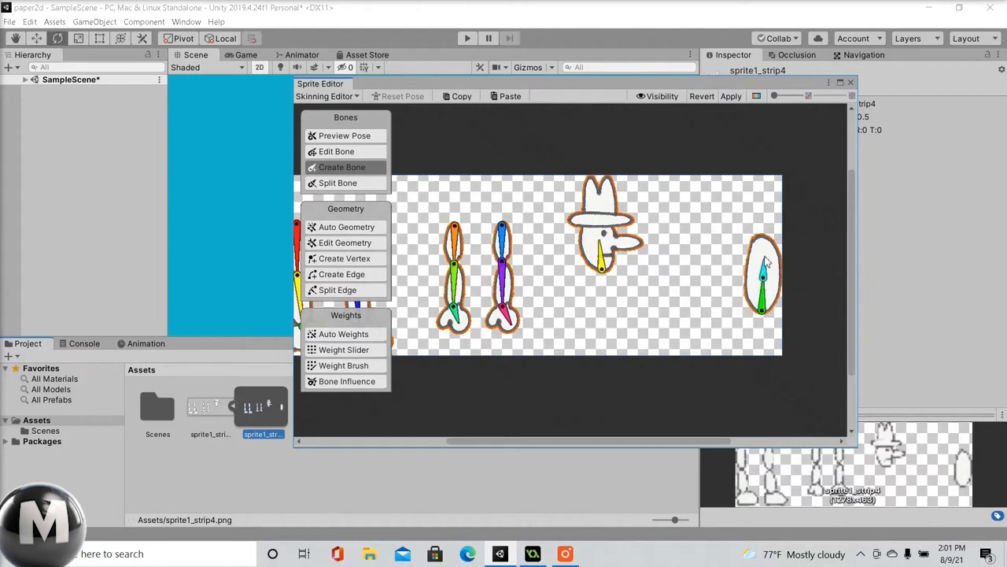
click(763, 237)
right_click(763, 237)
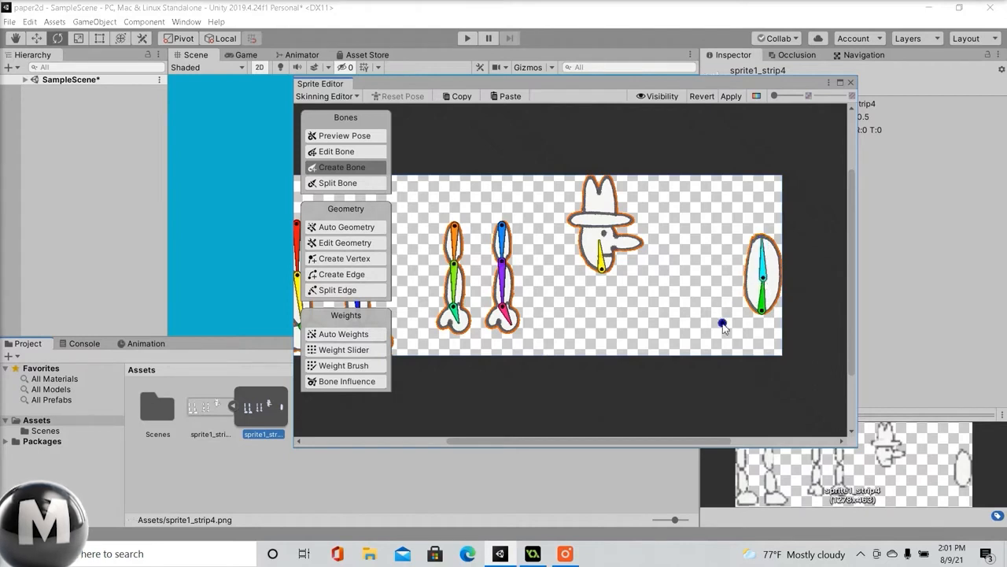
- Create a separate upright bone in the empty area between the head and the torso
click(683, 322)
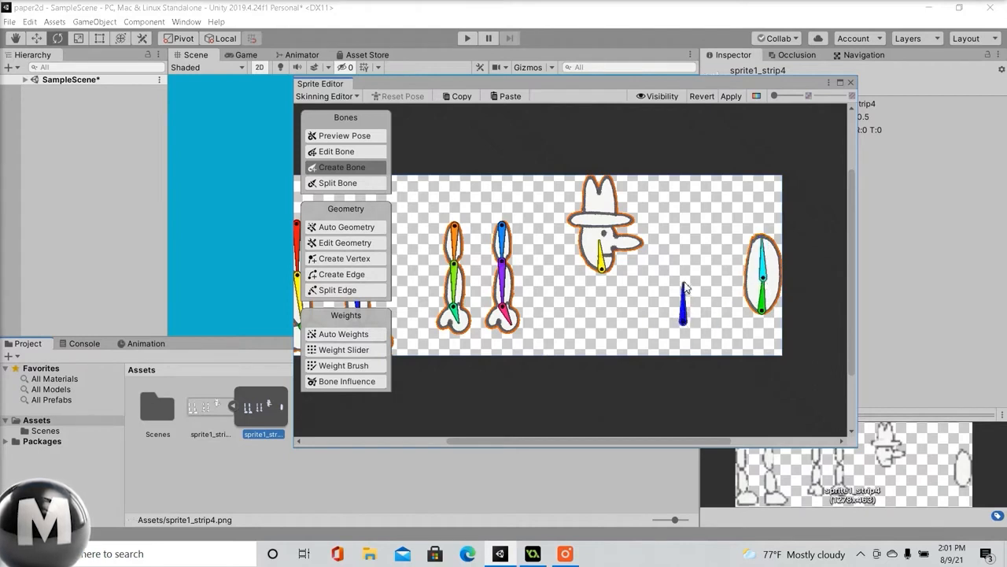
click(684, 282)
right_click(697, 237)
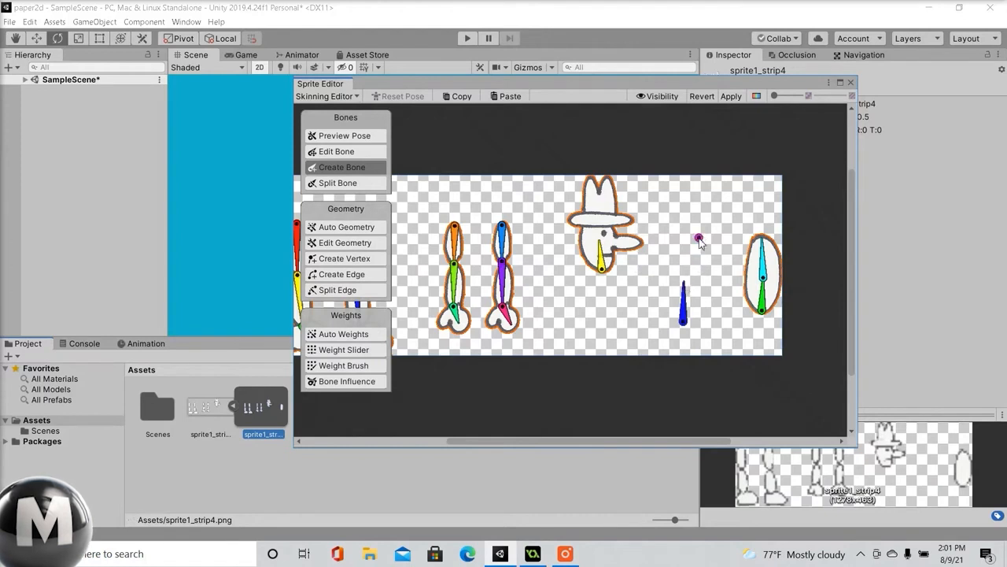
- Switch to bone editing and rename the first leg's thigh bone to upperleg
click(355, 155)
drag(483, 443, 410, 442)
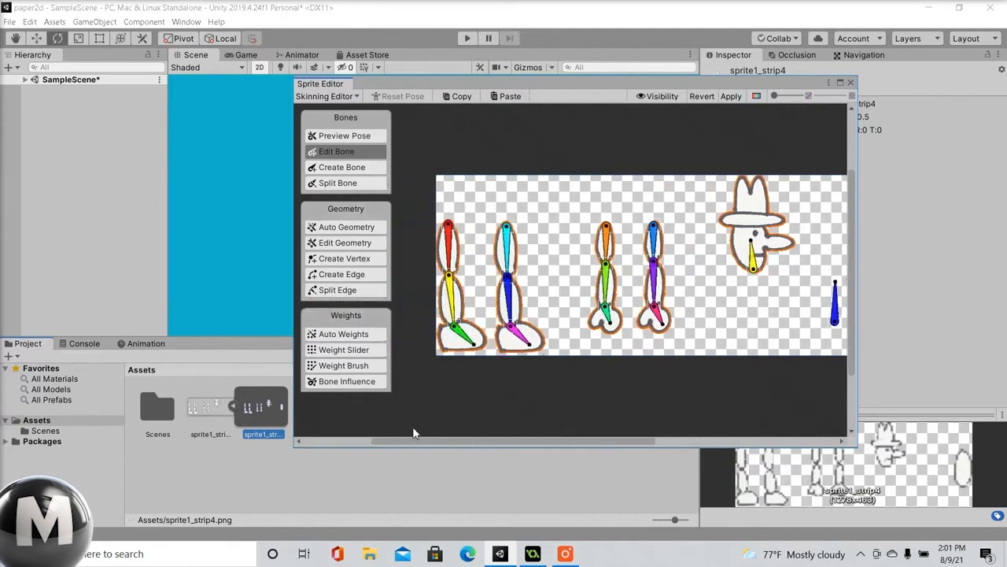
click(452, 248)
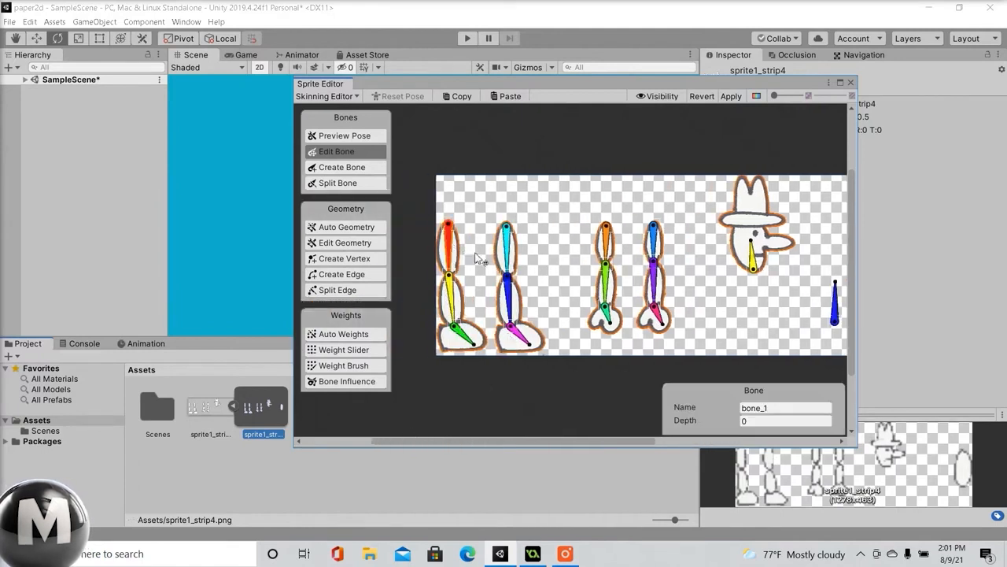
click(779, 407)
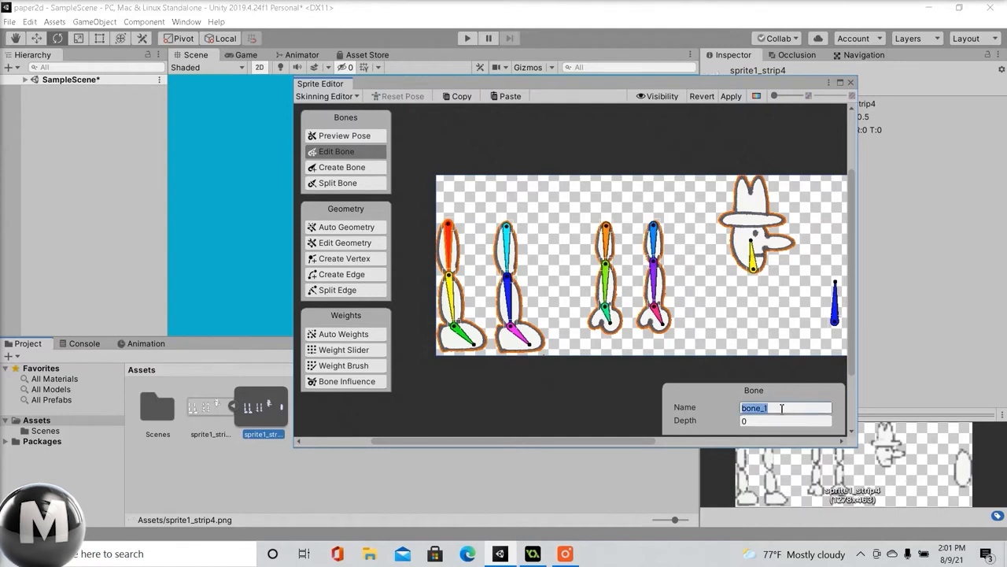
key(BackSpace)
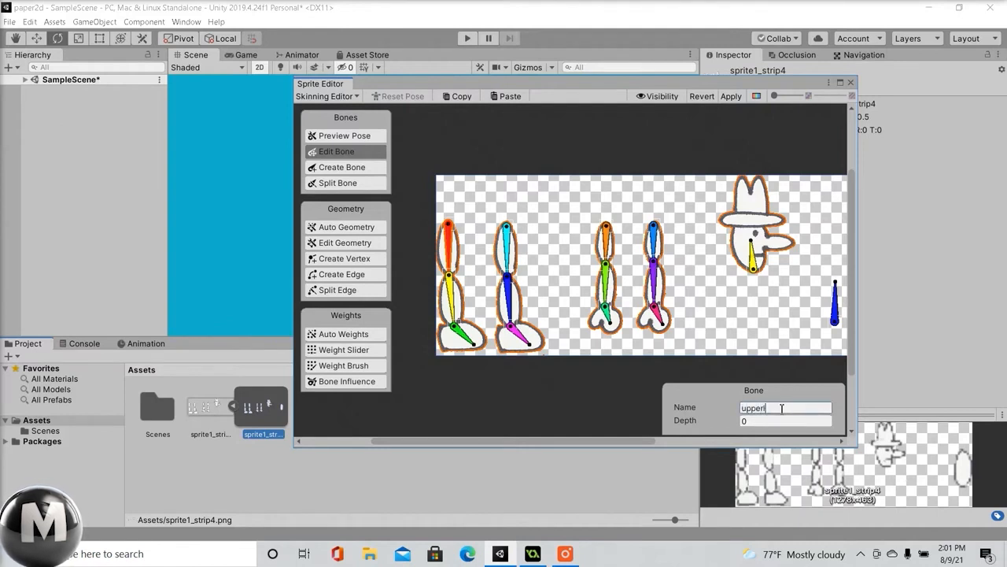
text(upperleg)
- Rename the first leg's shin bone to lowerleg and its foot bone to foot
click(452, 299)
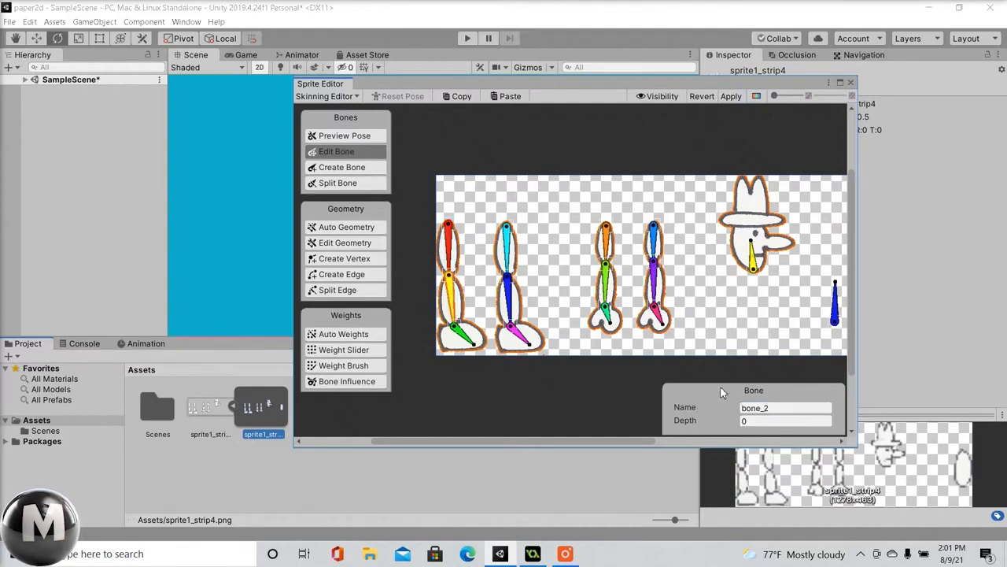
click(778, 407)
text(lowerleg)
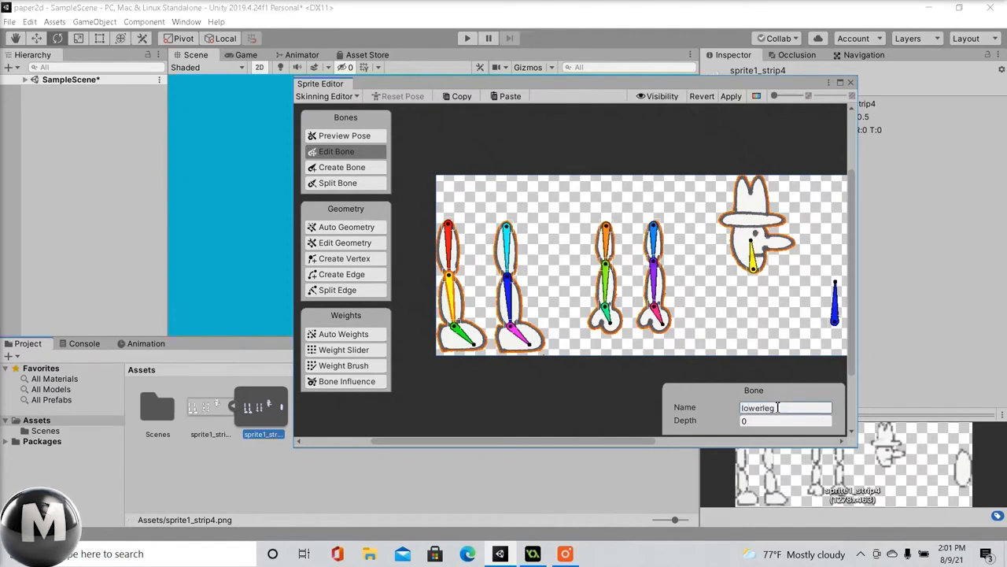
click(467, 337)
click(786, 409)
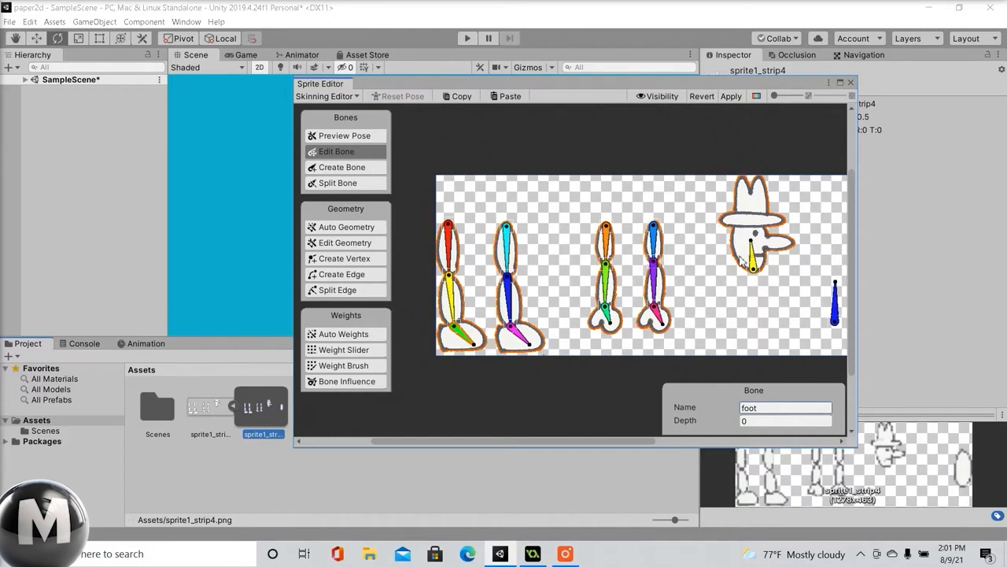
click(507, 250)
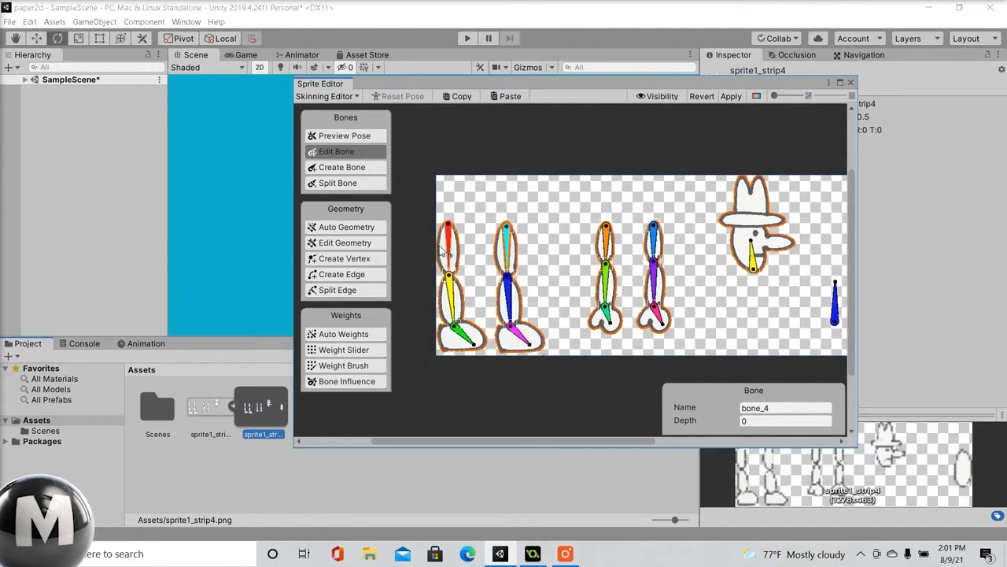
drag(506, 443, 471, 445)
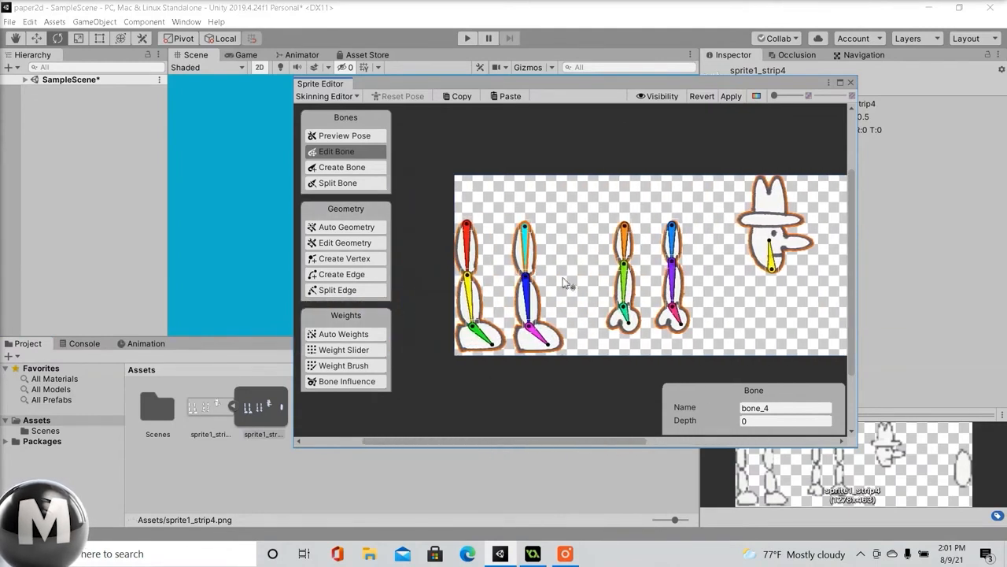
click(758, 422)
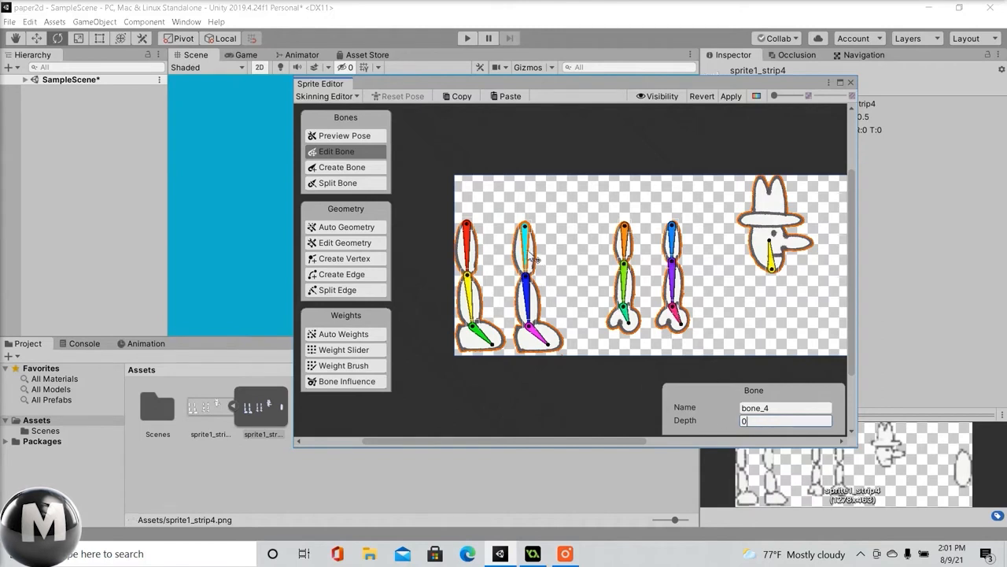
- Set the depth of the first leg's upperleg, lowerleg and foot bones to 2
click(472, 252)
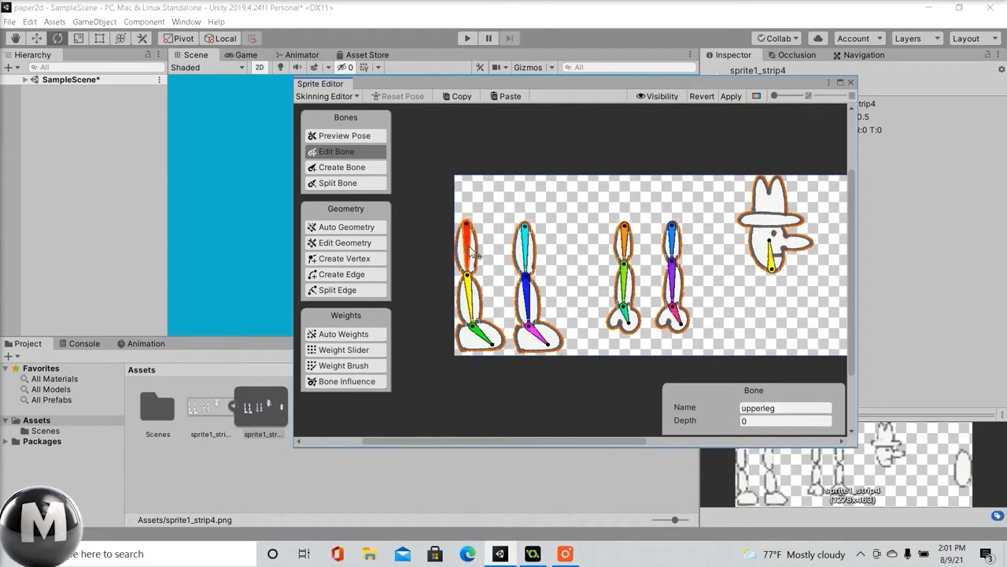
click(767, 422)
click(470, 294)
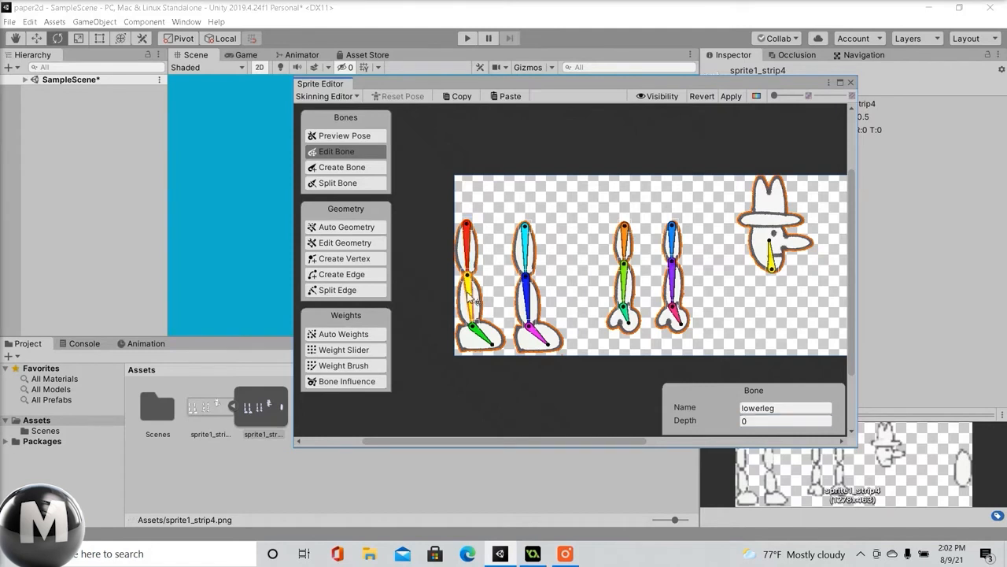
click(775, 422)
text(2)
click(476, 336)
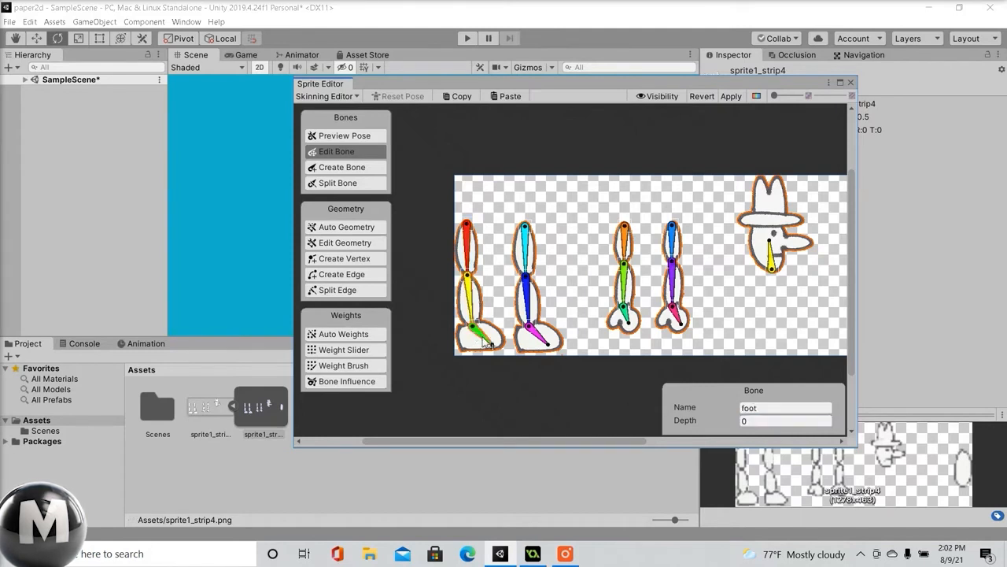
- Set the depth of the second leg's thigh, shin and foot bones to -1
click(525, 248)
click(777, 420)
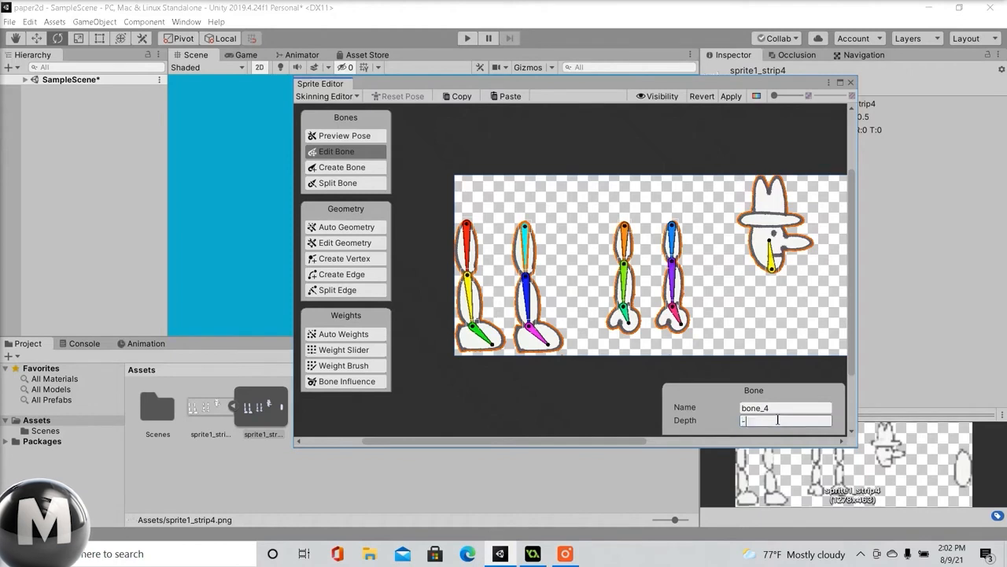
click(529, 299)
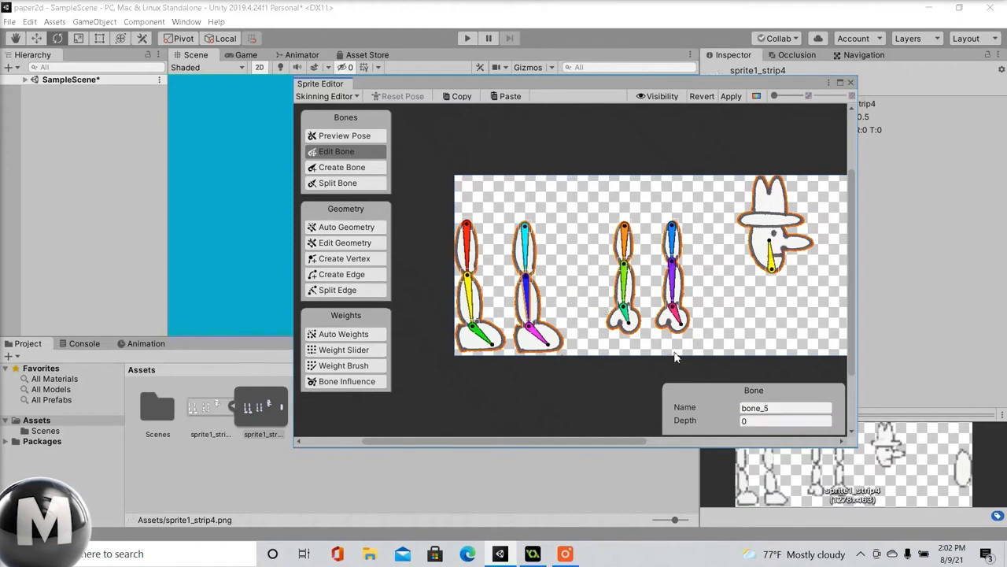
click(772, 421)
text(-1)
click(541, 337)
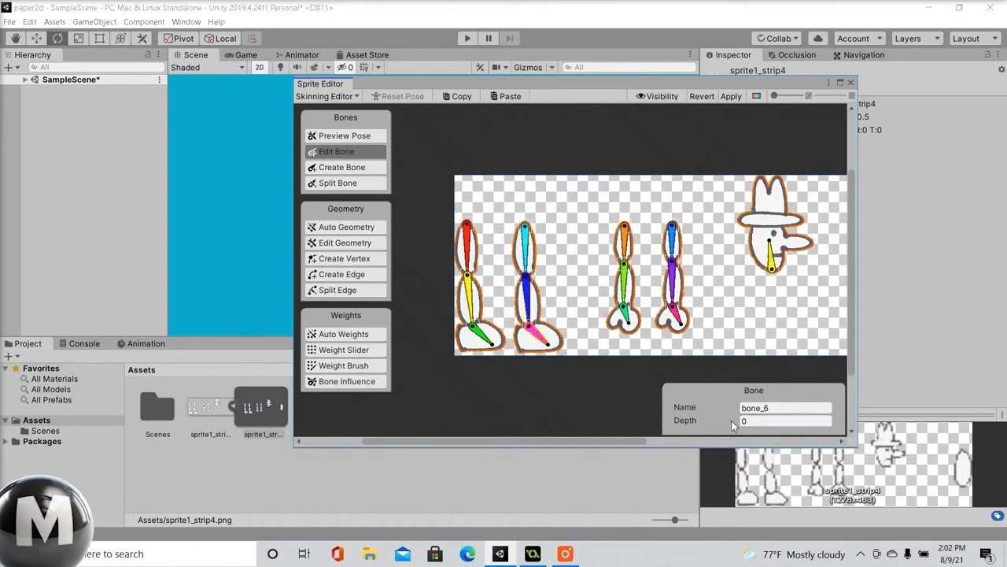
click(753, 421)
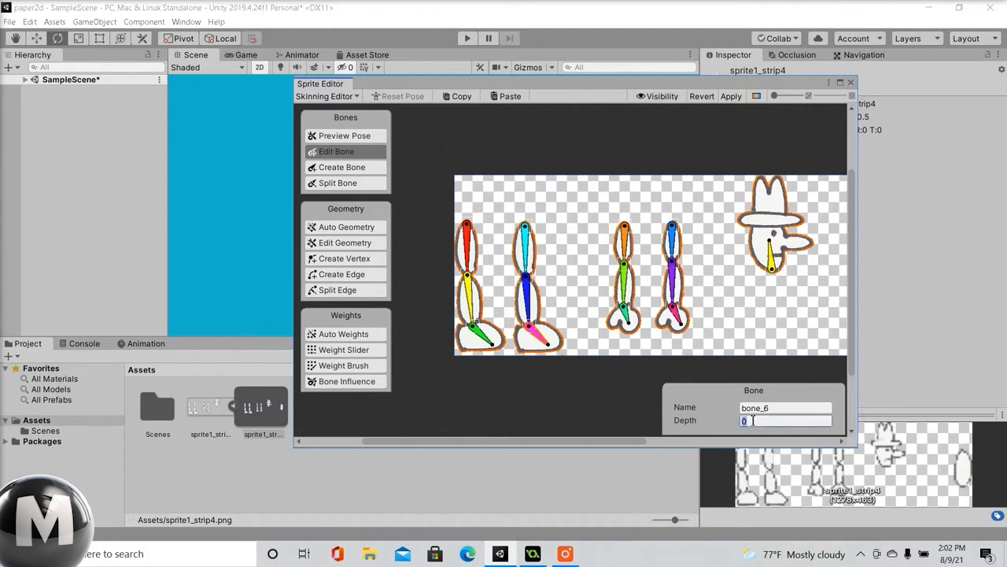
- Set the depth of the first arm's upper arm, forearm and hand bones to 2
click(632, 255)
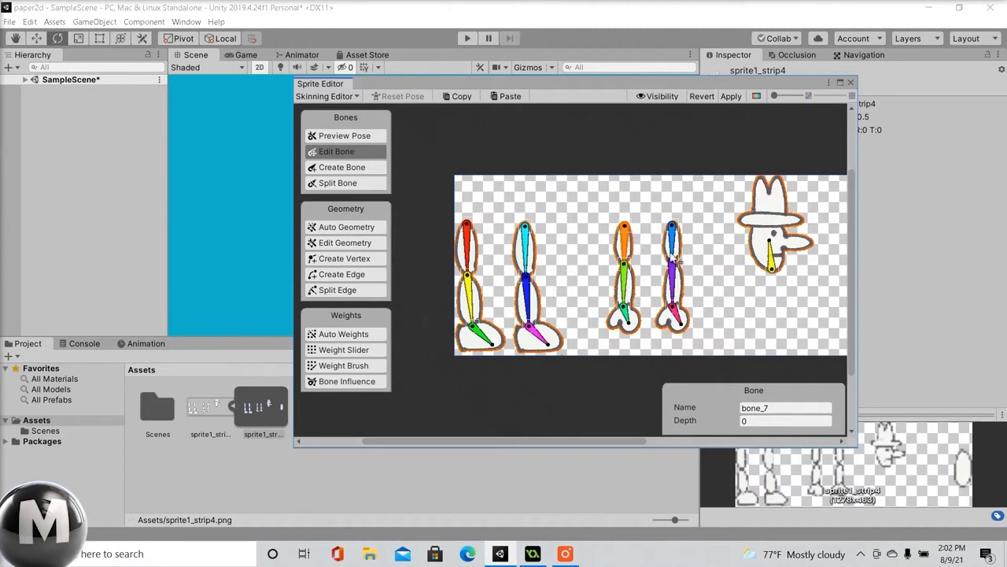
click(765, 423)
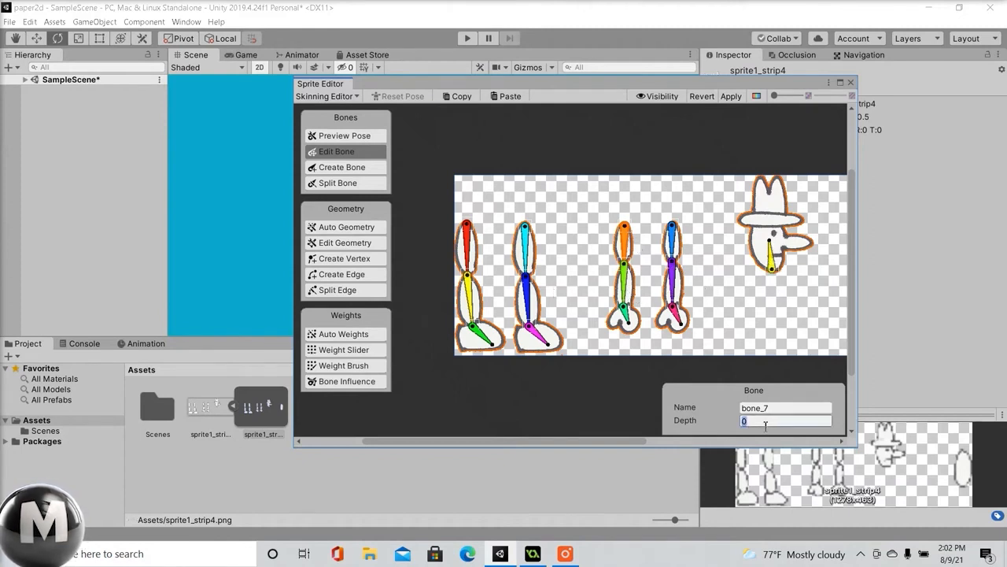
click(625, 282)
click(768, 423)
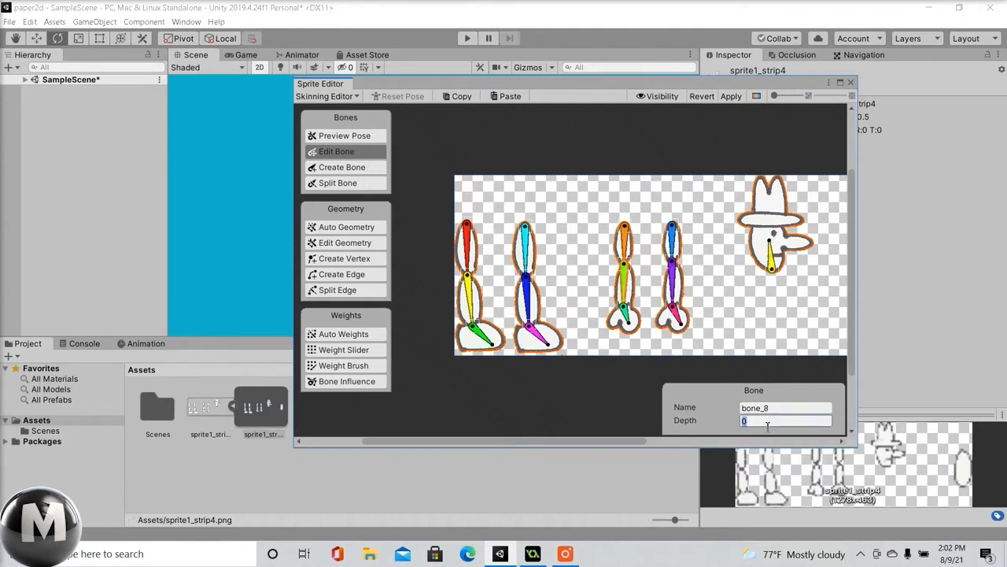
click(628, 317)
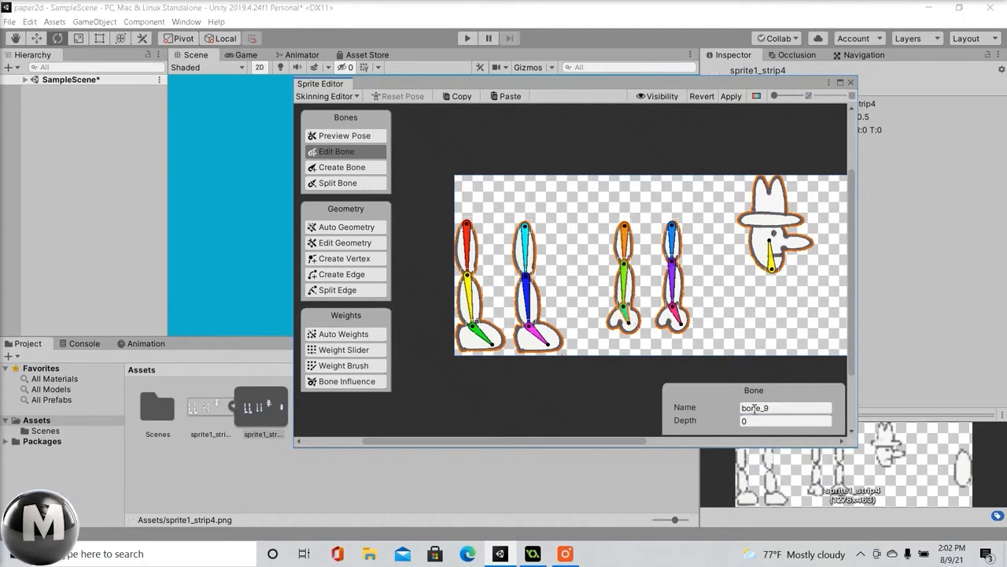
click(753, 419)
text(2)
- Set the depth of the second arm's upper arm, forearm and hand bones to -1
click(674, 247)
click(759, 422)
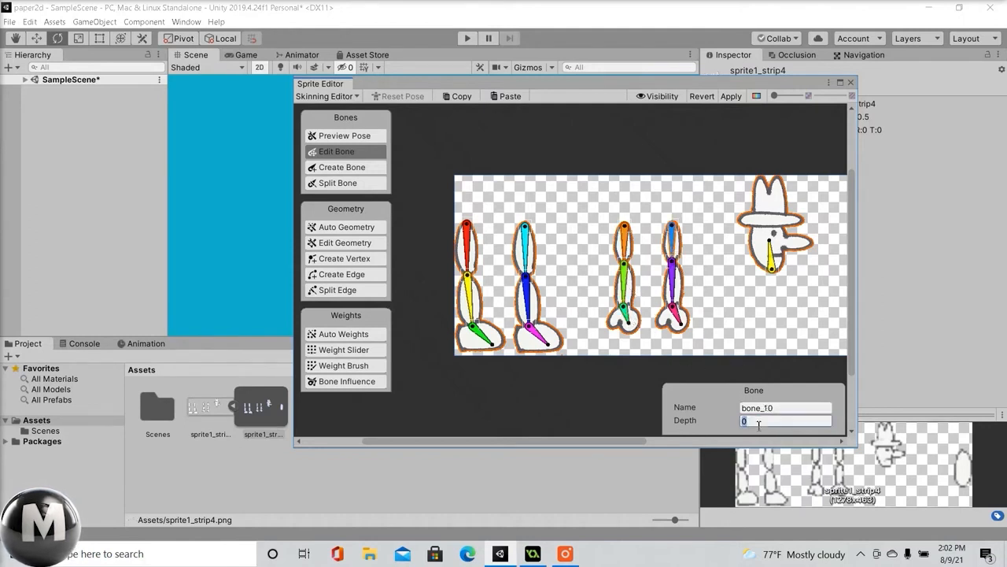
click(672, 293)
click(767, 421)
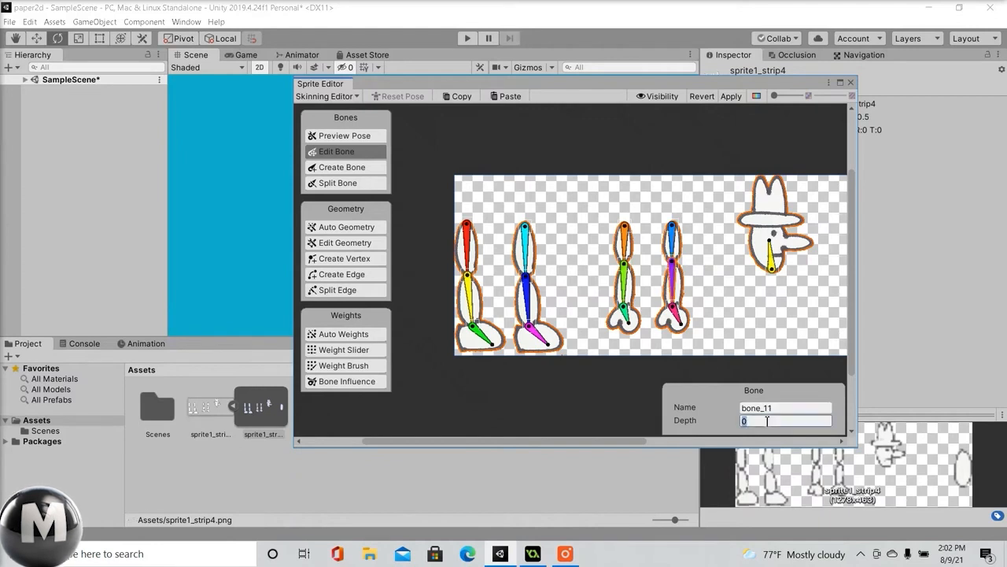
text(-1)
click(675, 315)
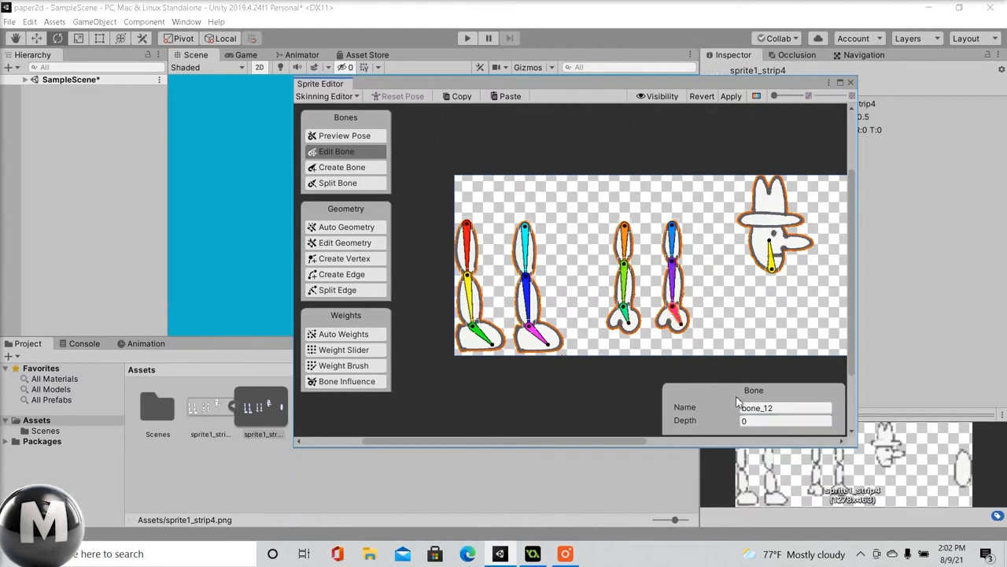
click(758, 421)
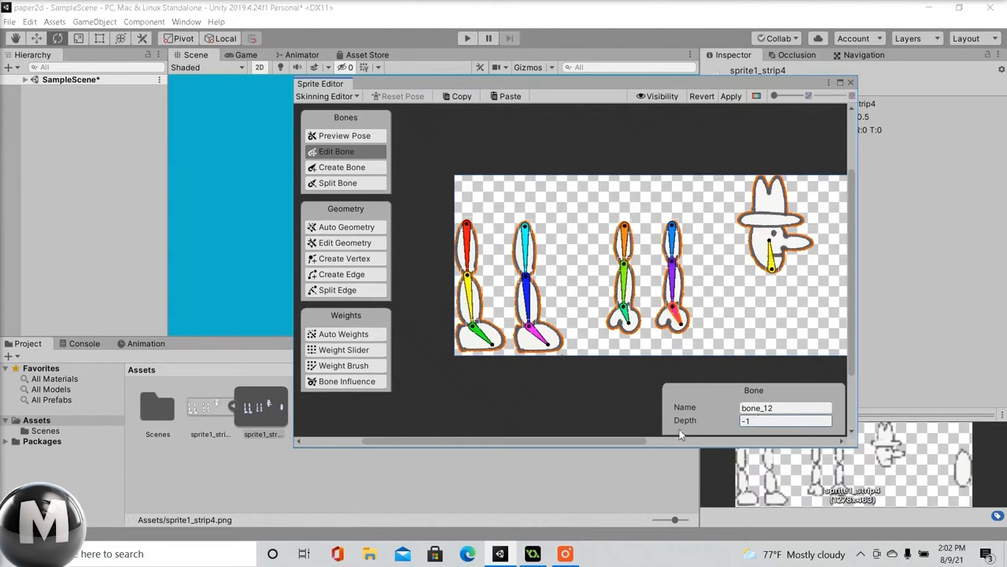
text(-1)
- Rename the standalone bone between the head and the torso to root
drag(626, 440, 700, 440)
click(708, 311)
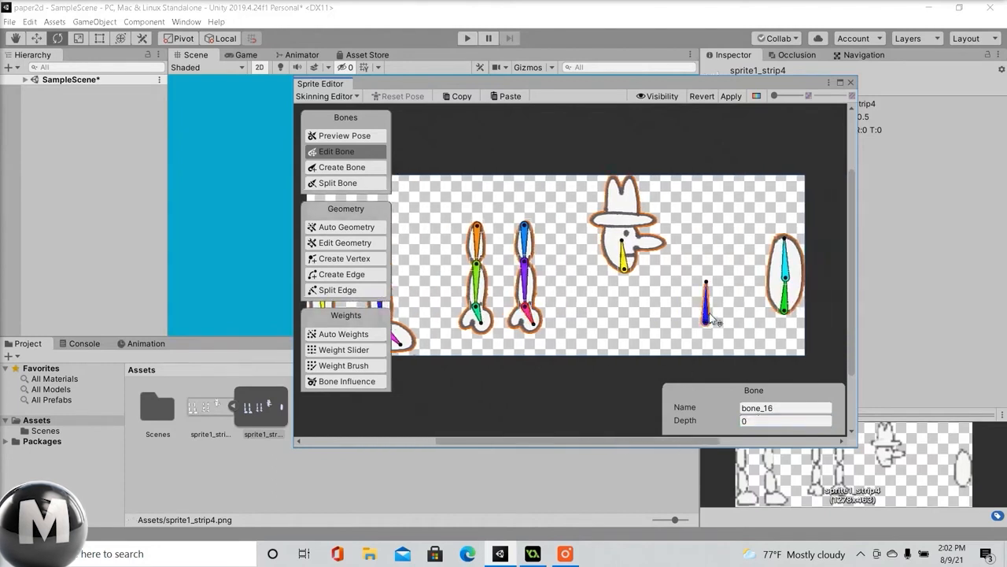
click(768, 408)
text(root)
key(Return)
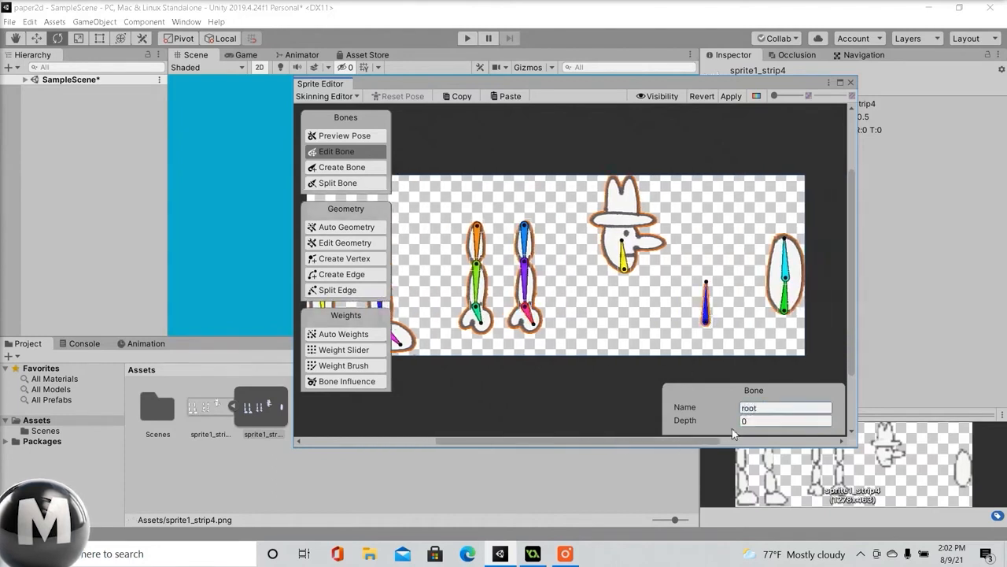
- Set the head bone's depth to 3 and rename it head
click(627, 263)
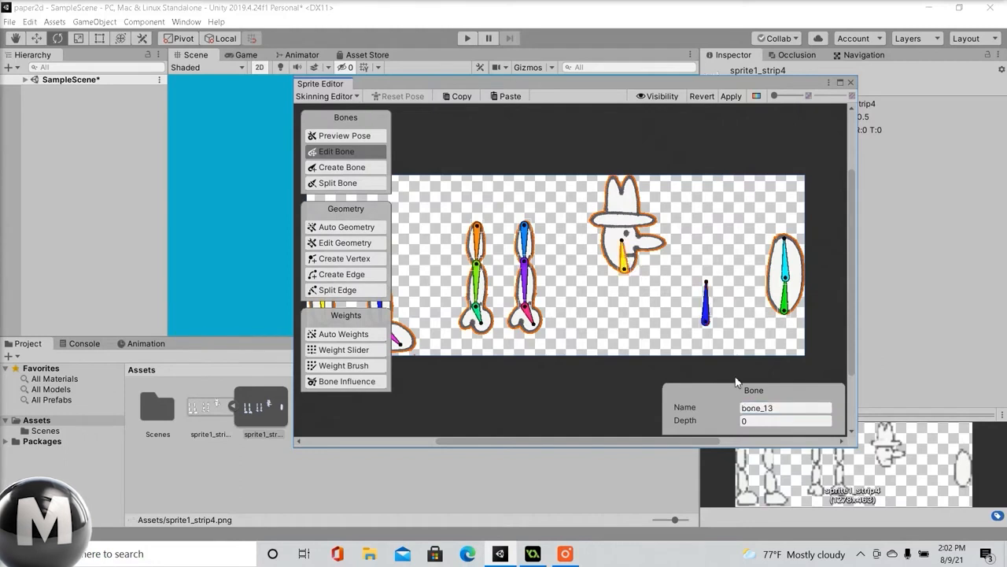
click(783, 408)
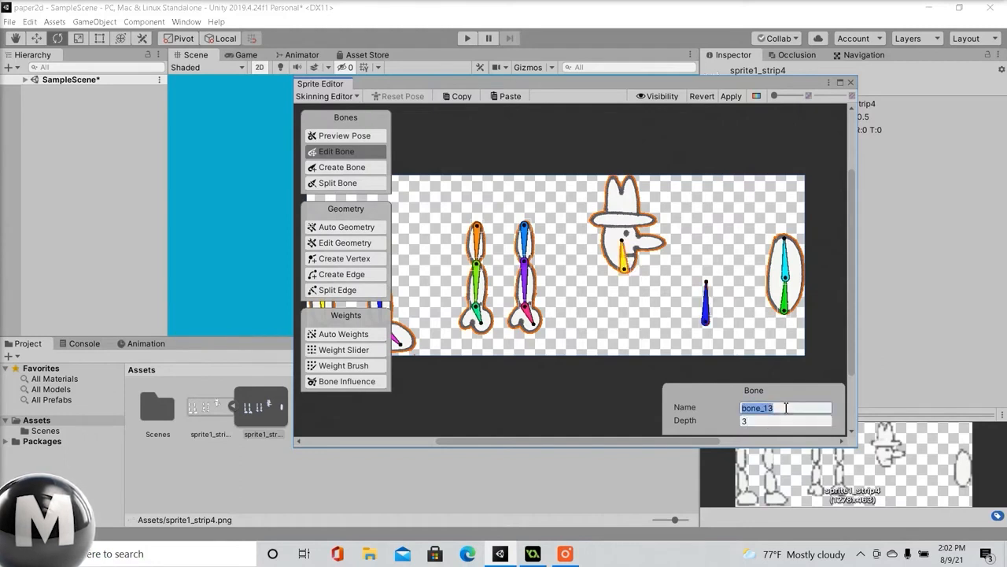
text(head)
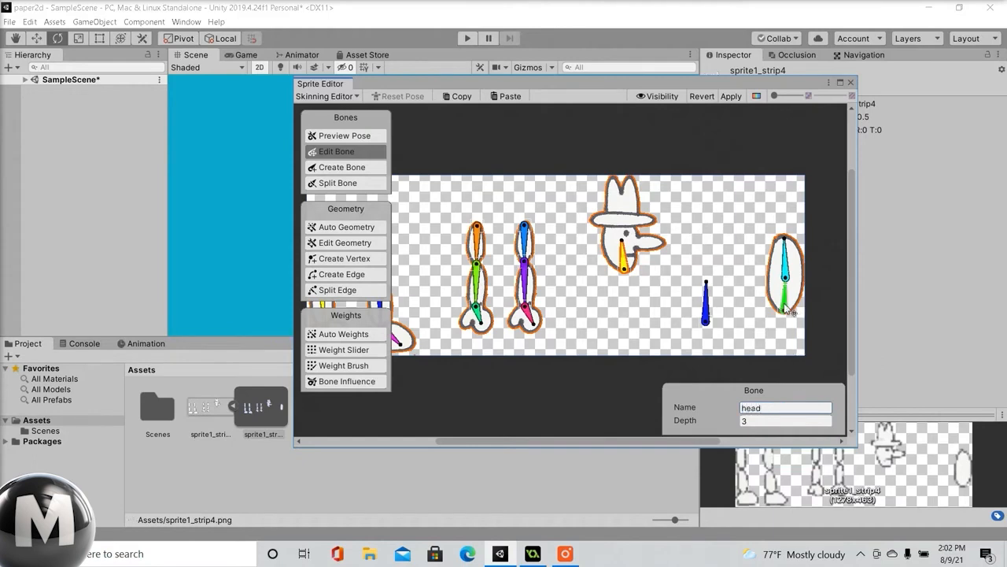
- Set the depth of the lower torso bone to 2
click(786, 307)
click(761, 421)
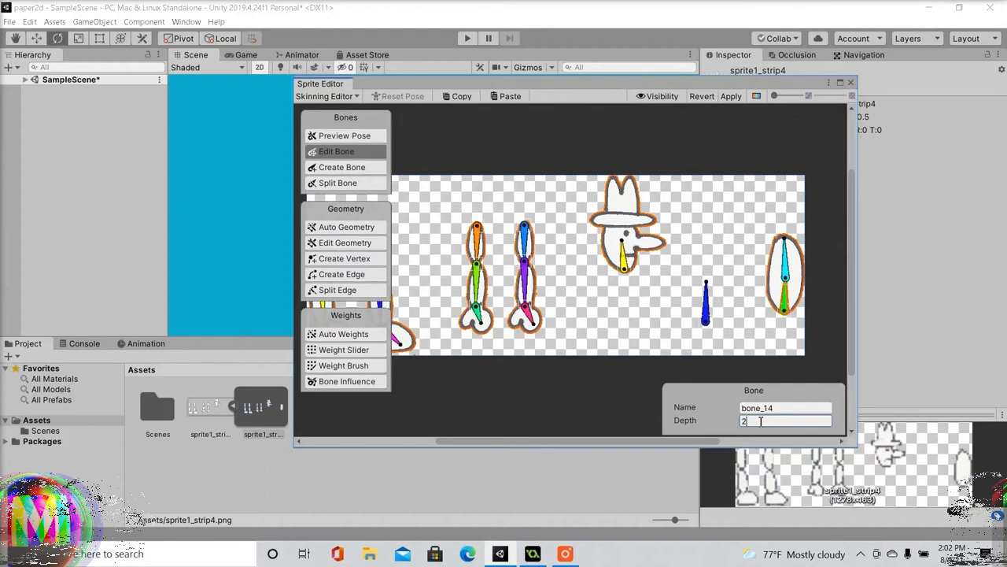
text(25)
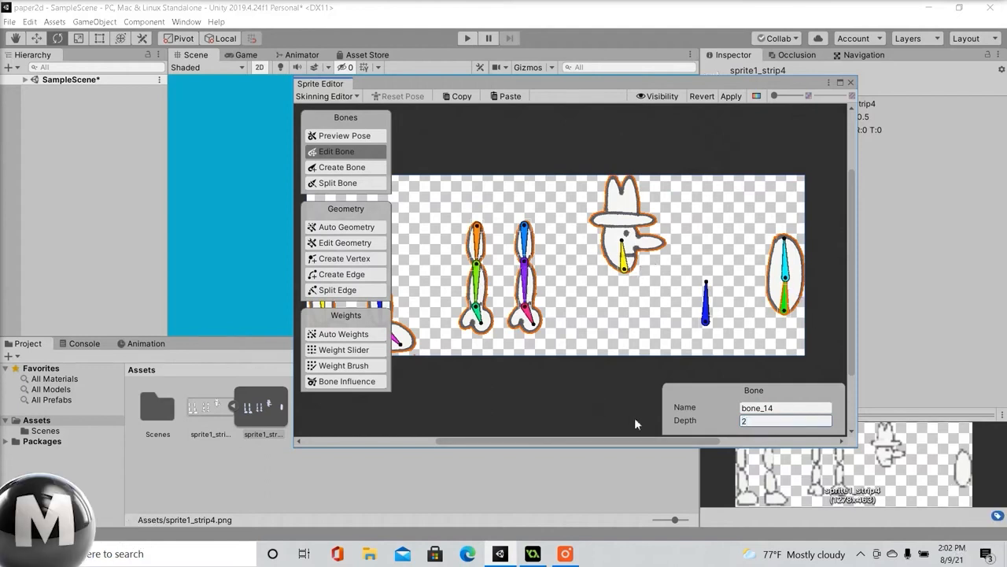
- Set the depth of the first leg's foot bone to 1
drag(589, 441, 523, 441)
click(447, 251)
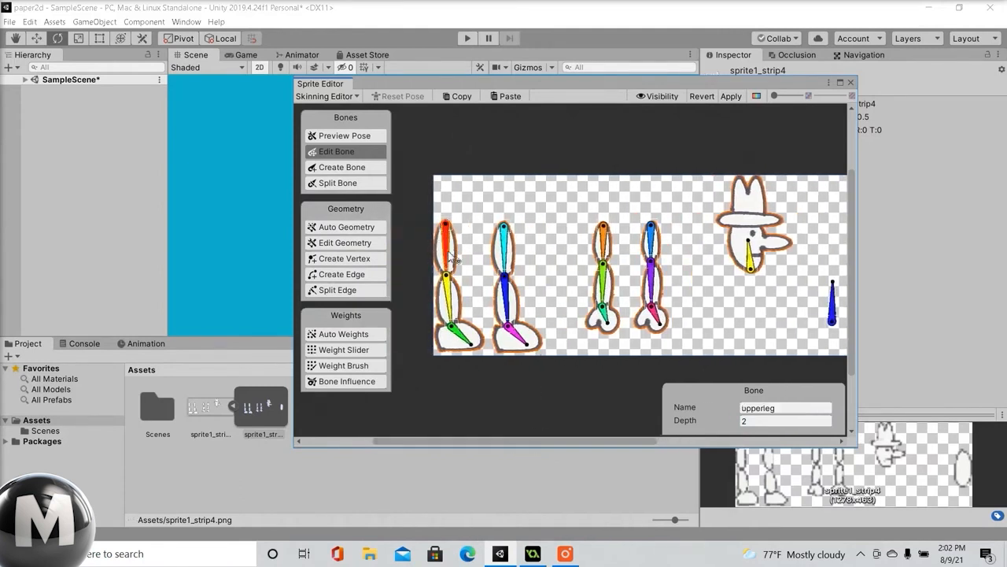
click(449, 300)
click(458, 332)
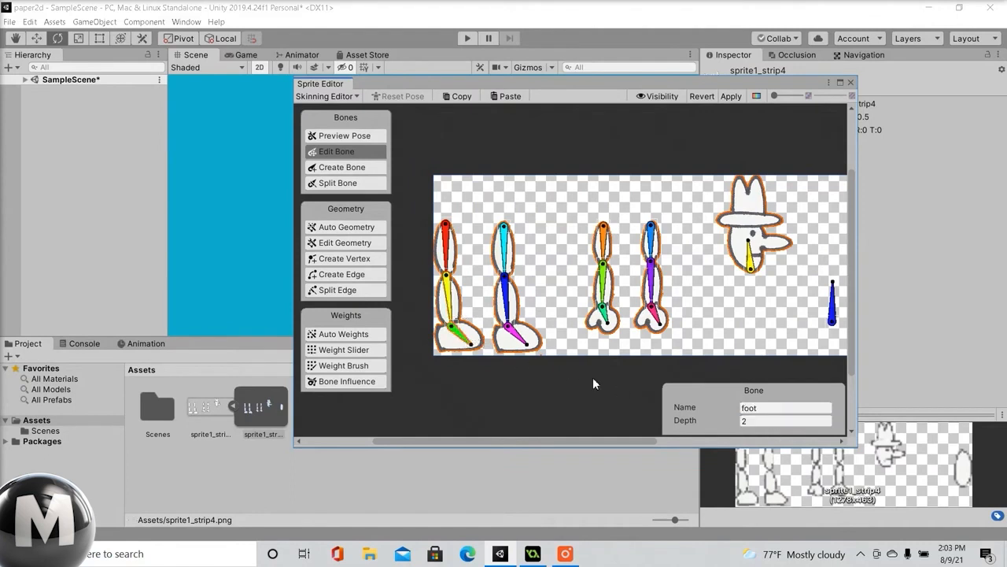
click(761, 421)
text(1)
mouse_move(542, 441)
mouse_down()
mouse_move(560, 443)
mouse_move(552, 447)
mouse_up()
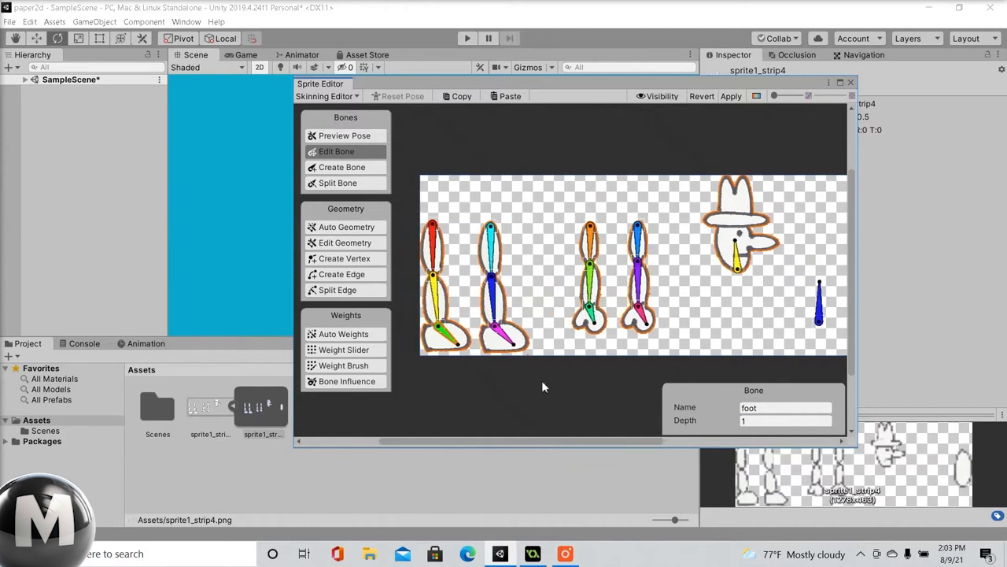
click(495, 264)
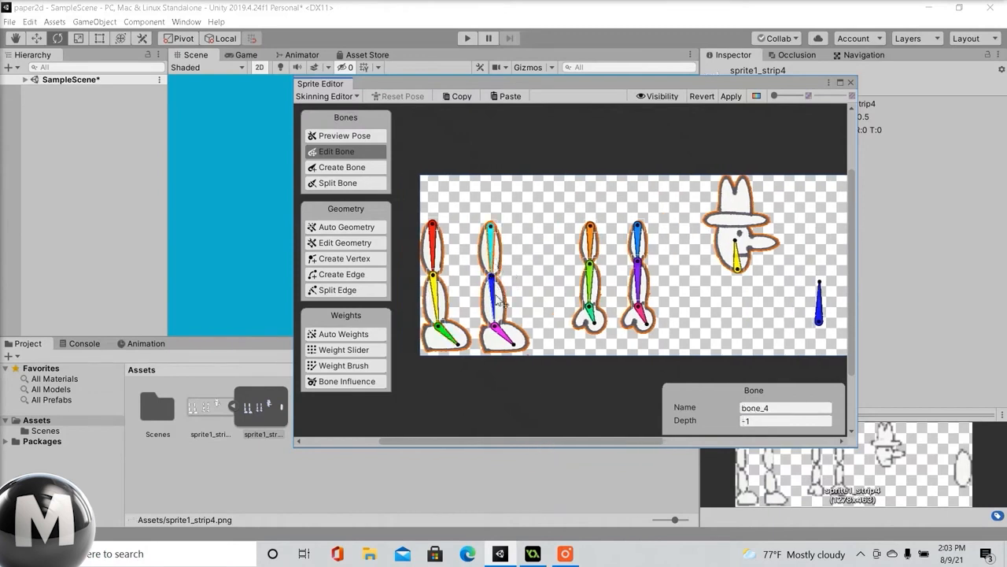
click(592, 242)
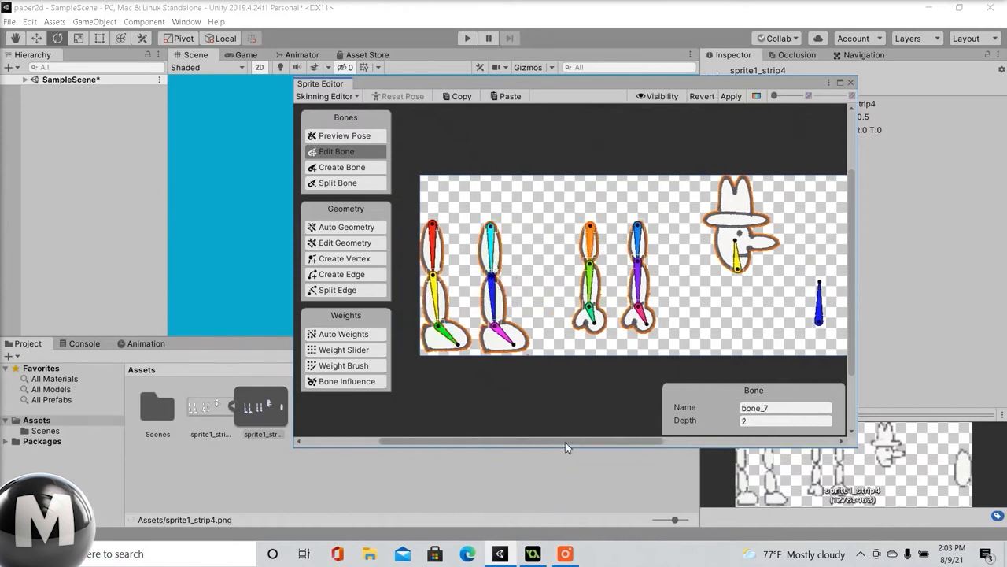
drag(565, 442, 685, 440)
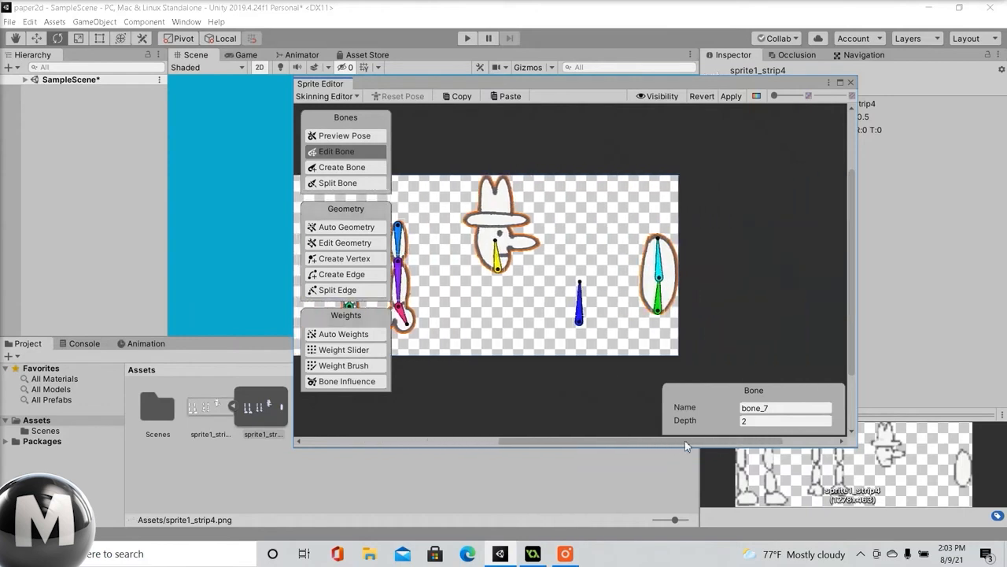
click(658, 263)
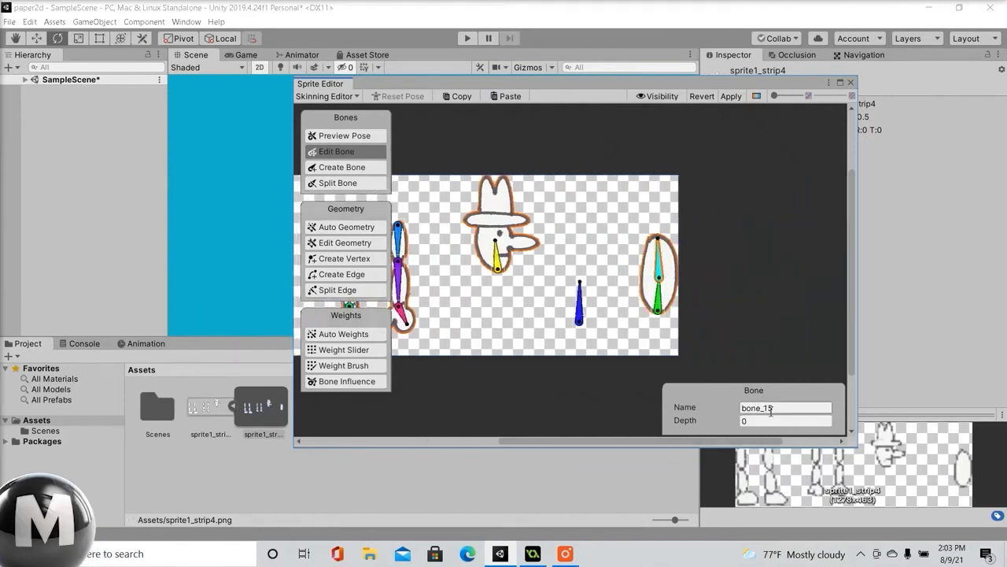
click(575, 560)
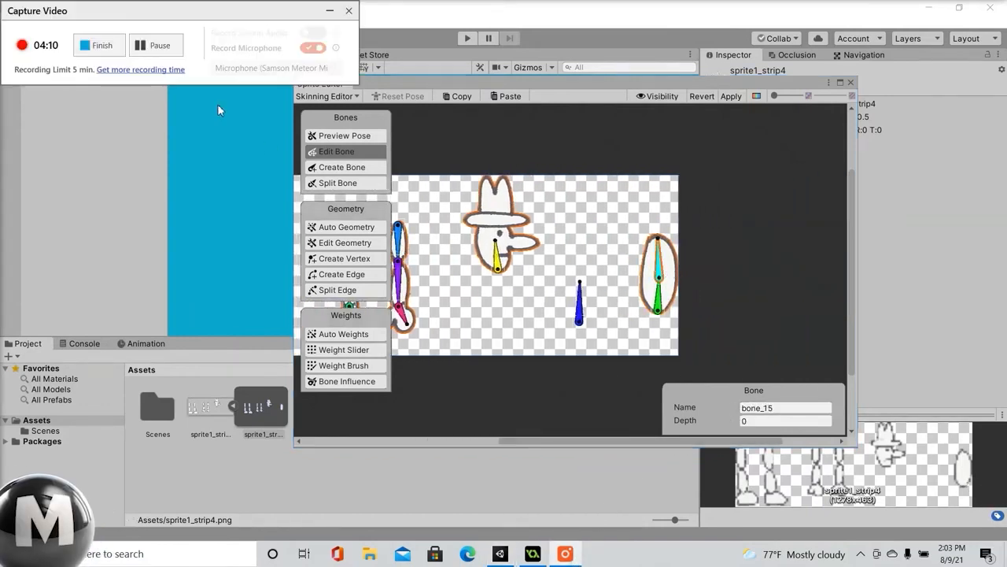
click(99, 44)
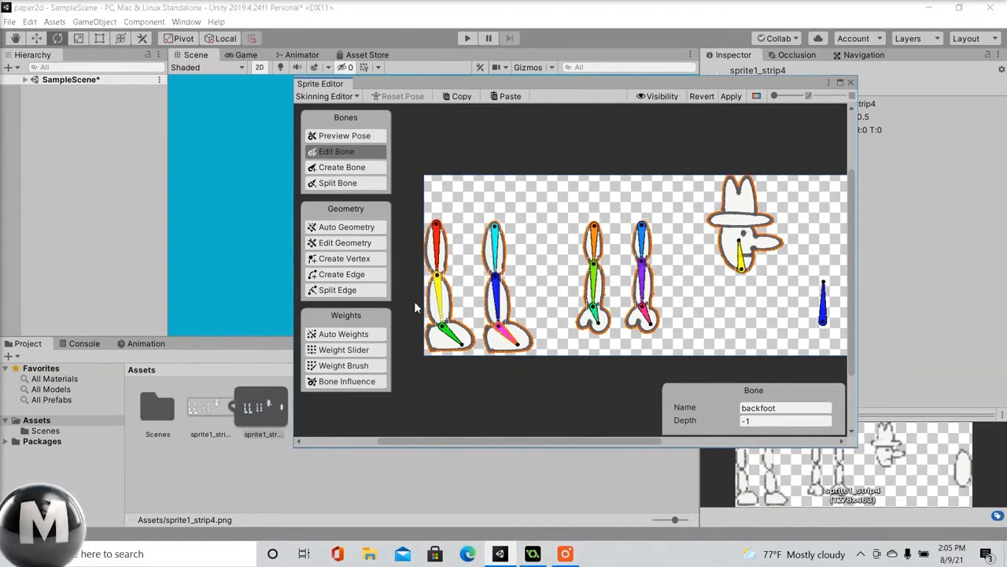
- Generate automatic geometry with weights for the selected character sprite
click(355, 232)
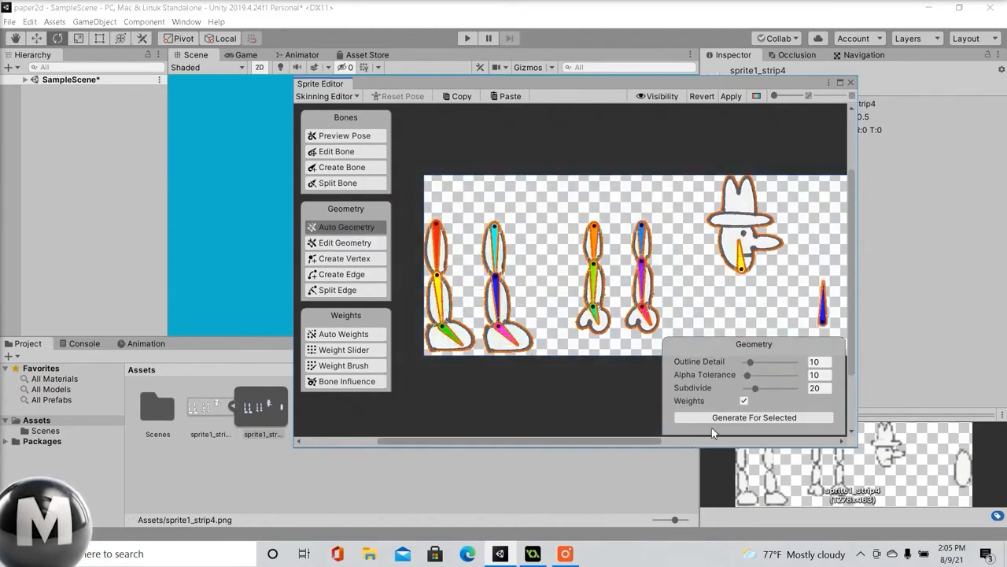
click(752, 422)
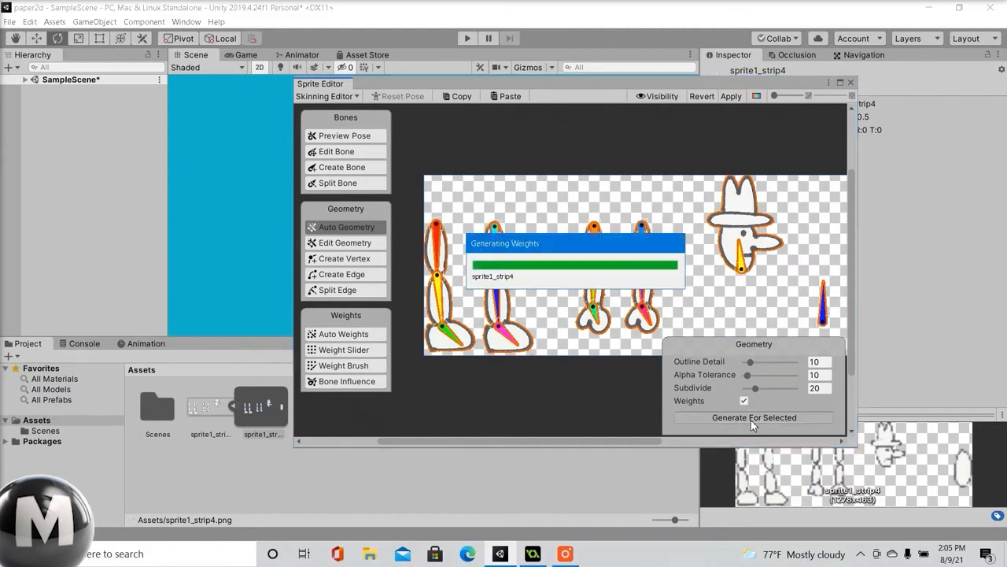
mouse_move(596, 444)
mouse_down()
mouse_move(724, 444)
mouse_move(594, 443)
mouse_move(609, 440)
mouse_up()
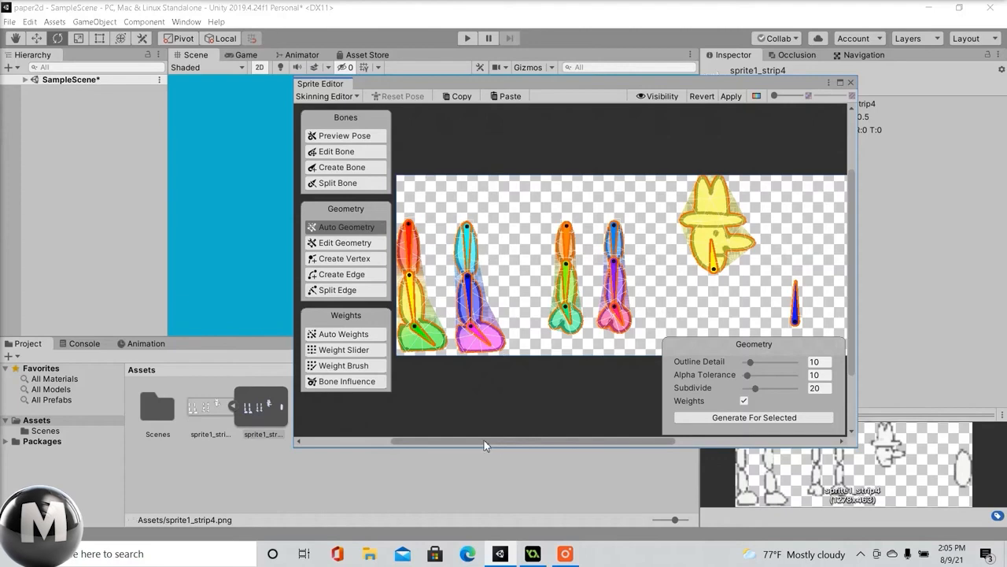
- Test the rig in Preview Pose by moving the second leg's bones, and reset the pose
click(362, 136)
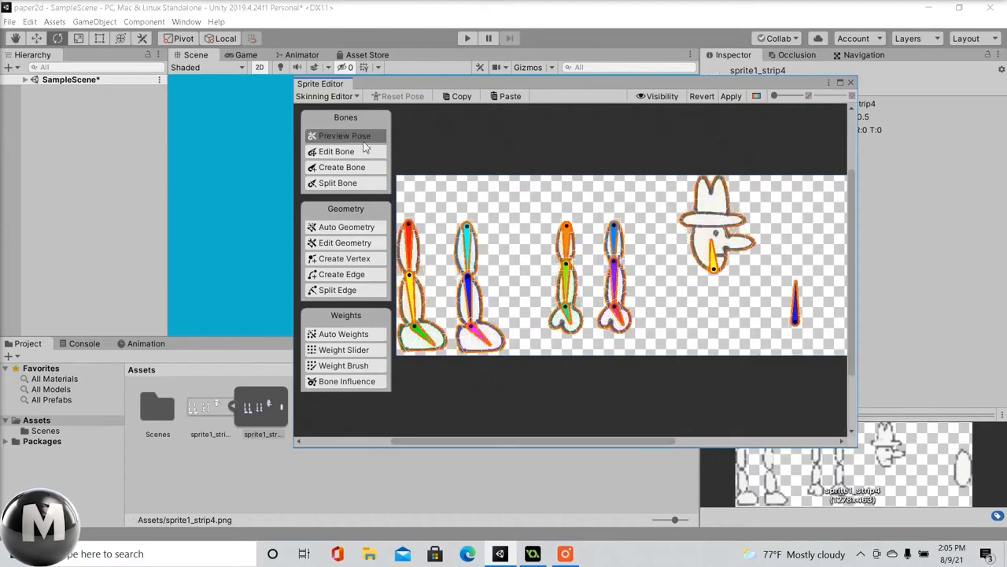
mouse_move(477, 313)
mouse_down()
mouse_move(509, 257)
mouse_move(467, 295)
mouse_move(488, 299)
mouse_up()
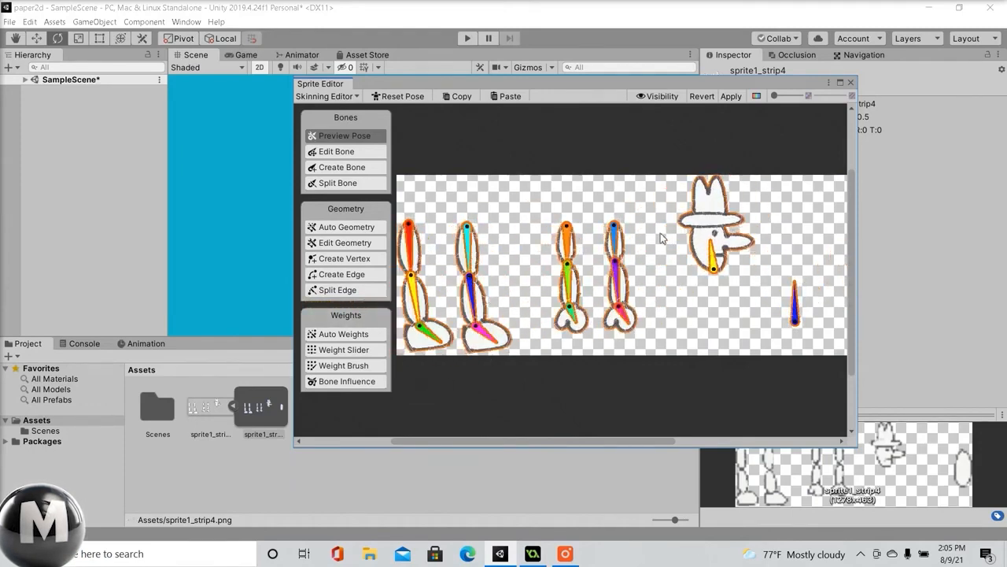
click(403, 96)
- Apply the skinning changes to the sprite and close the Sprite Editor
click(731, 96)
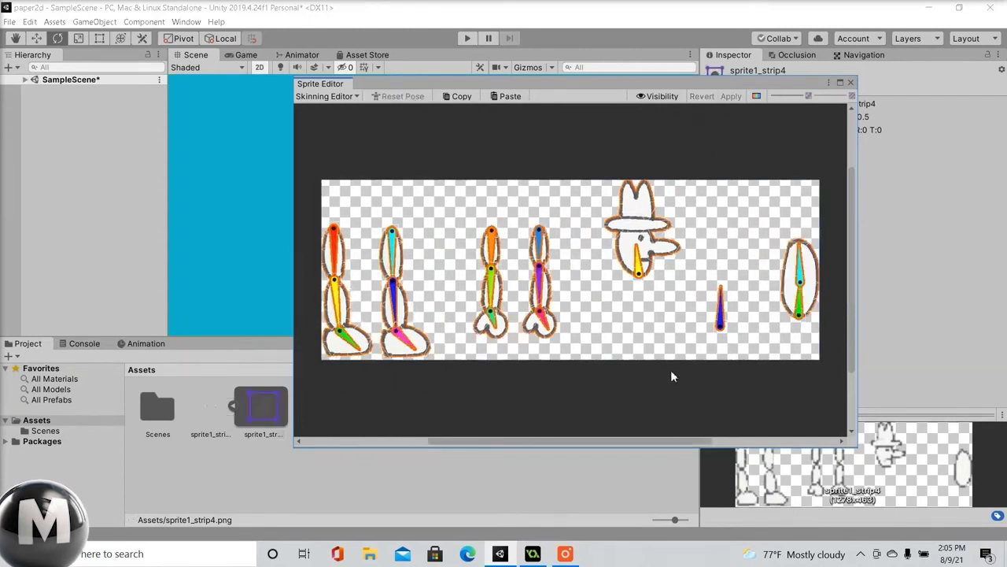
click(851, 82)
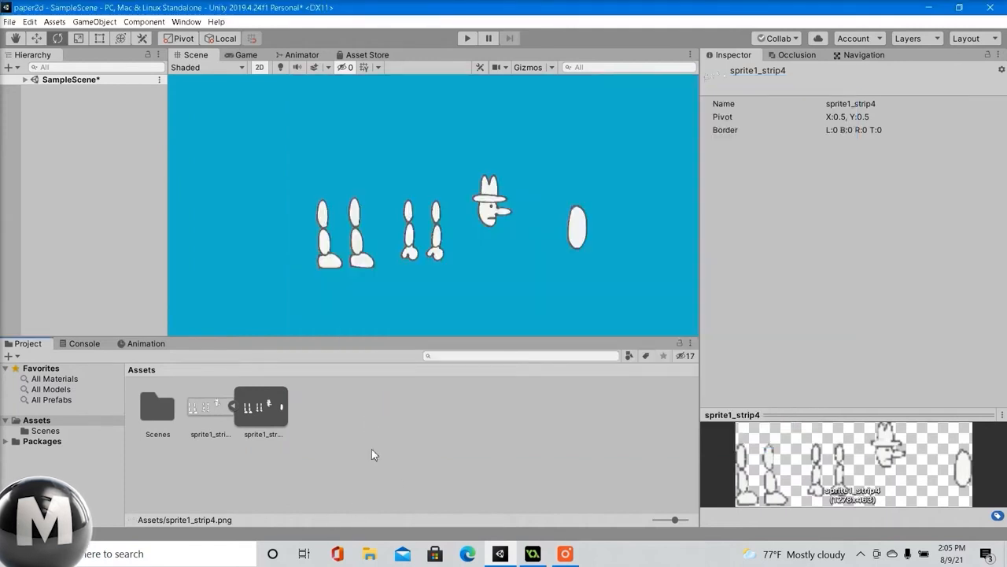
- Delete the old sprite1_strip4 object from SampleScene and add a fresh instance of the sprite from the assets
click(28, 82)
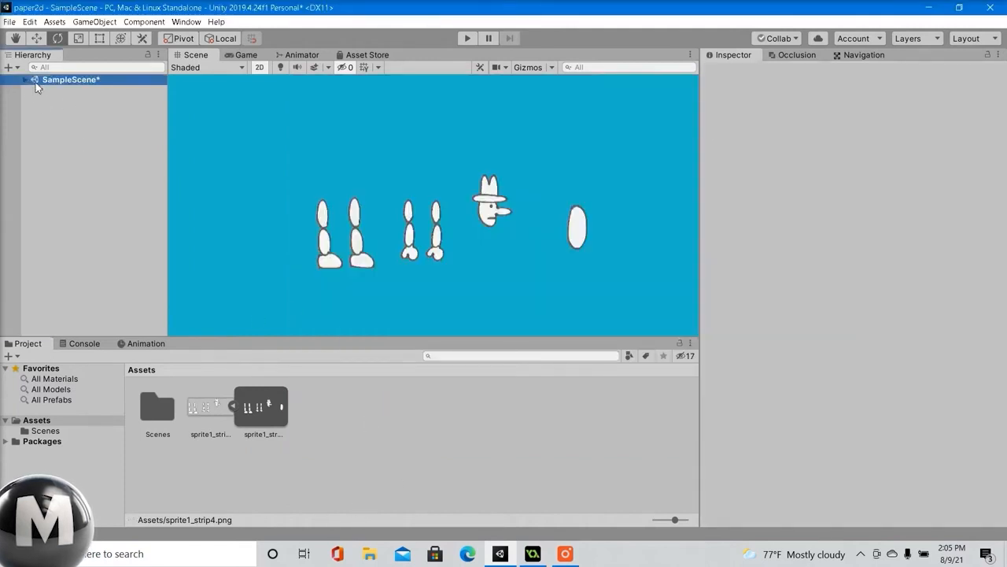
click(26, 81)
right_click(78, 101)
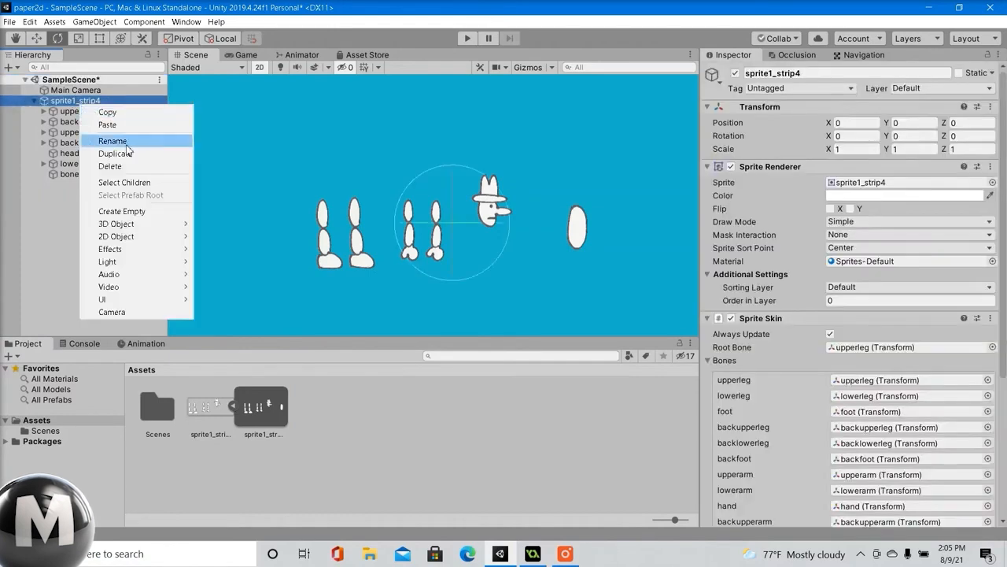
click(130, 162)
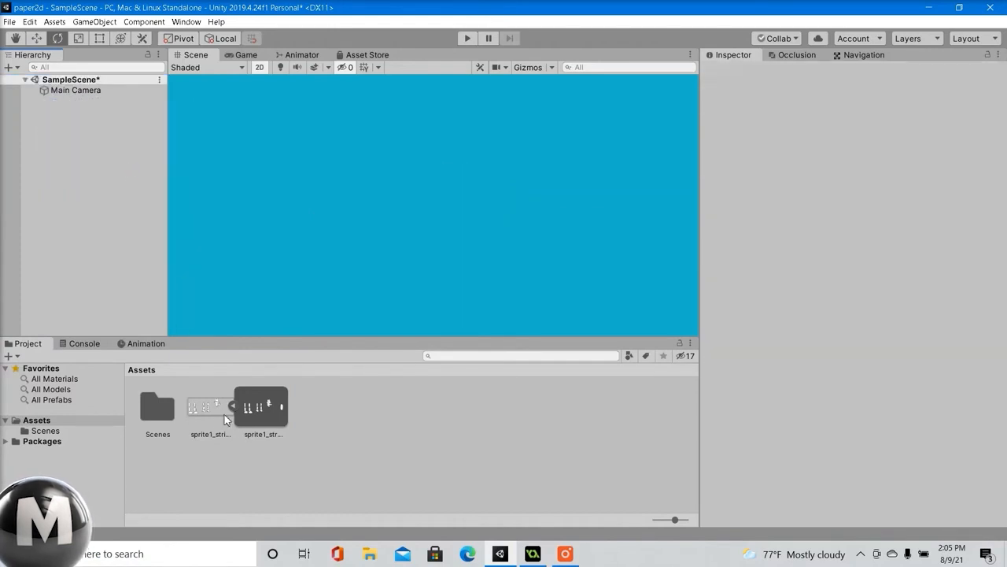
drag(226, 420, 109, 189)
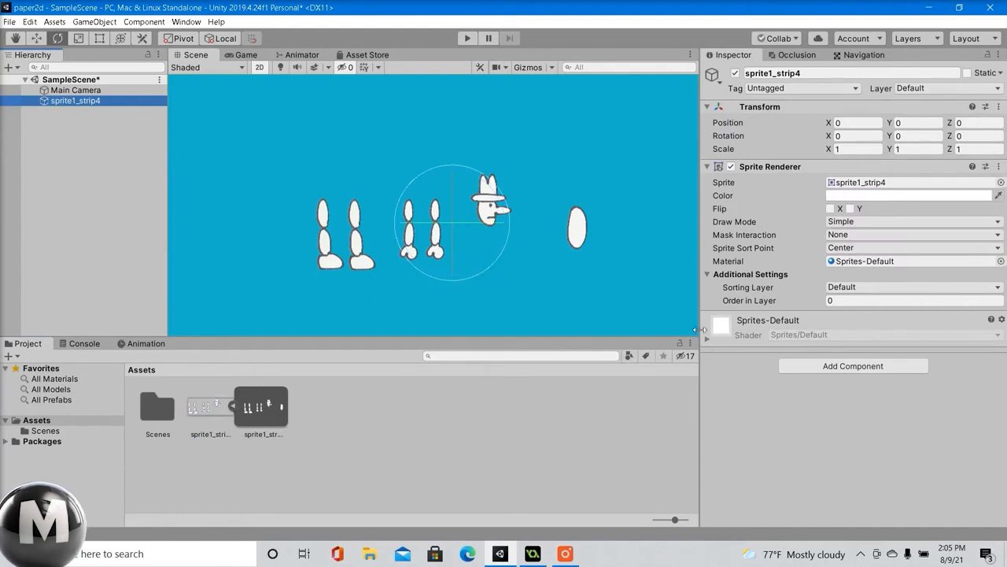
- Add a Sprite Skin component to sprite1_strip4 and create its bones
click(827, 370)
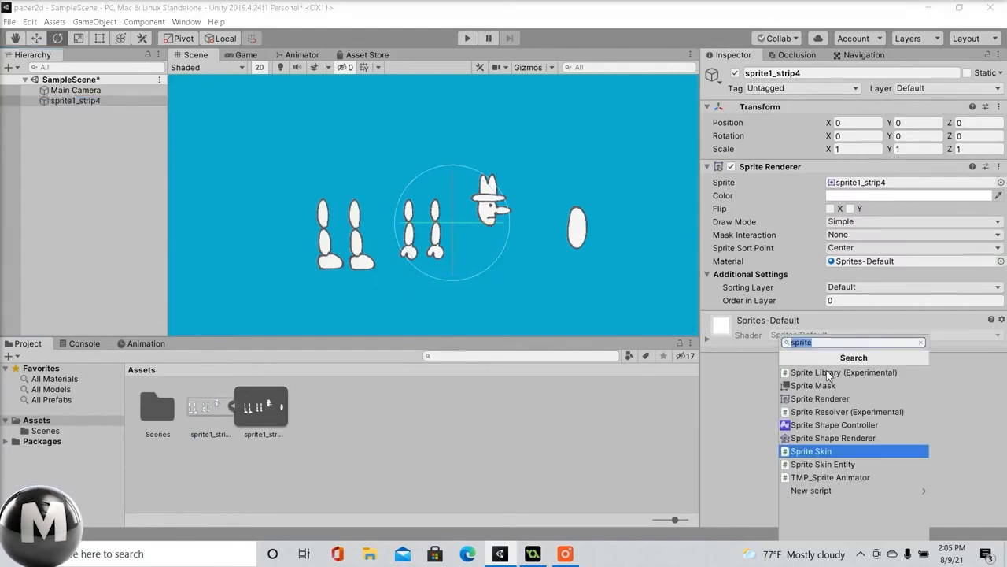
click(825, 452)
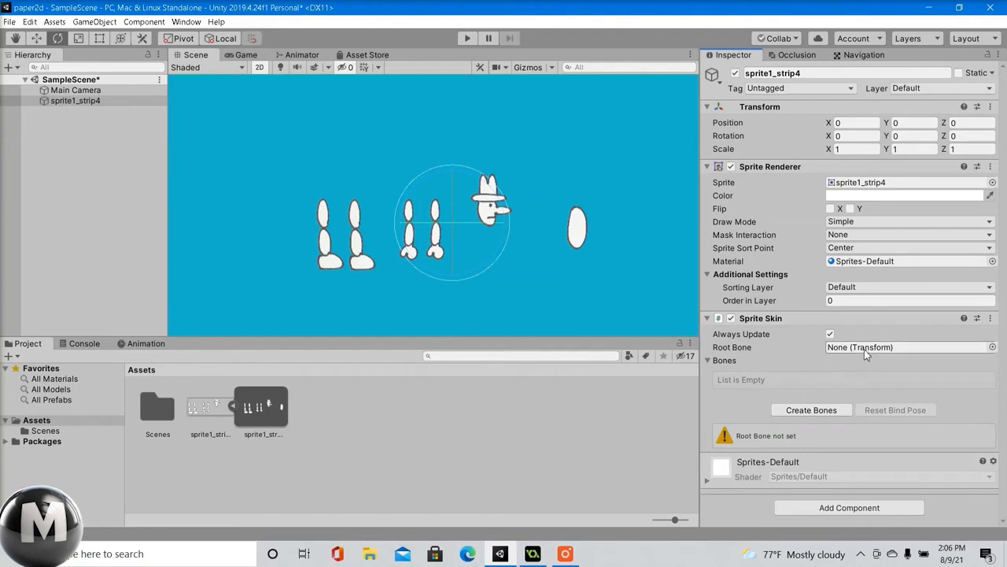
click(811, 410)
scroll(832, 395, down, 5)
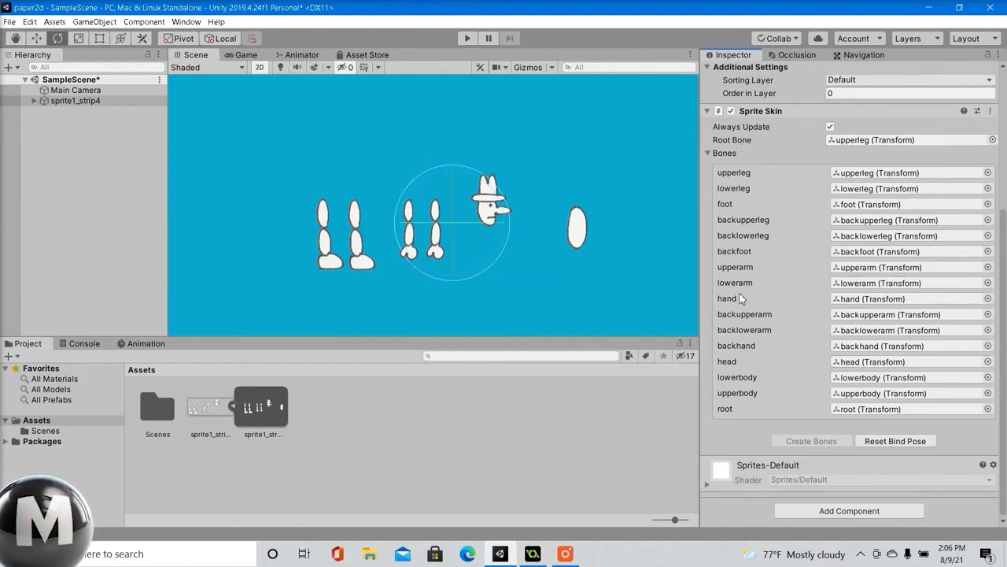
- Move root to be the first child of sprite1_strip4 and parent lowerbody to root
click(36, 102)
click(35, 101)
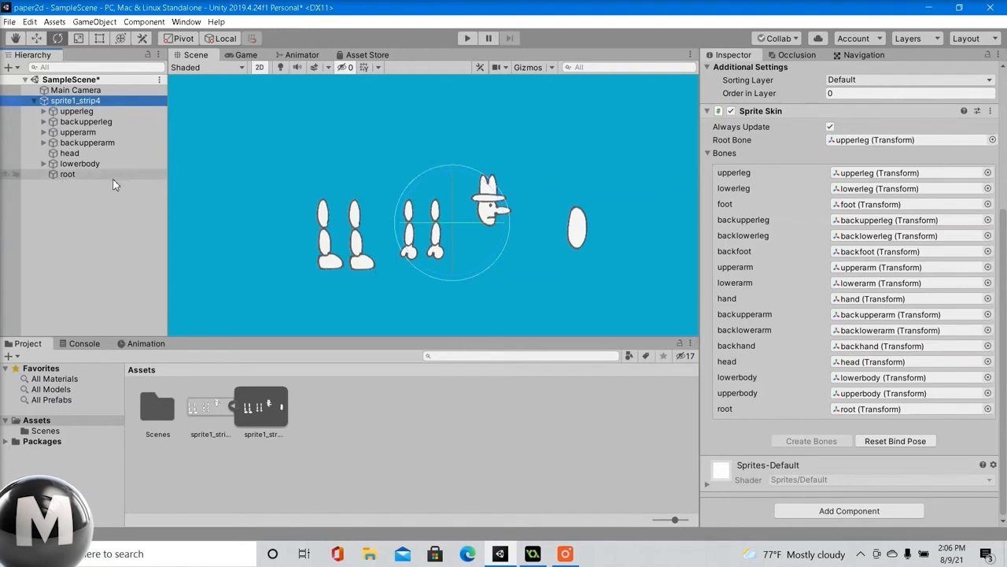
drag(65, 175, 100, 108)
click(44, 122)
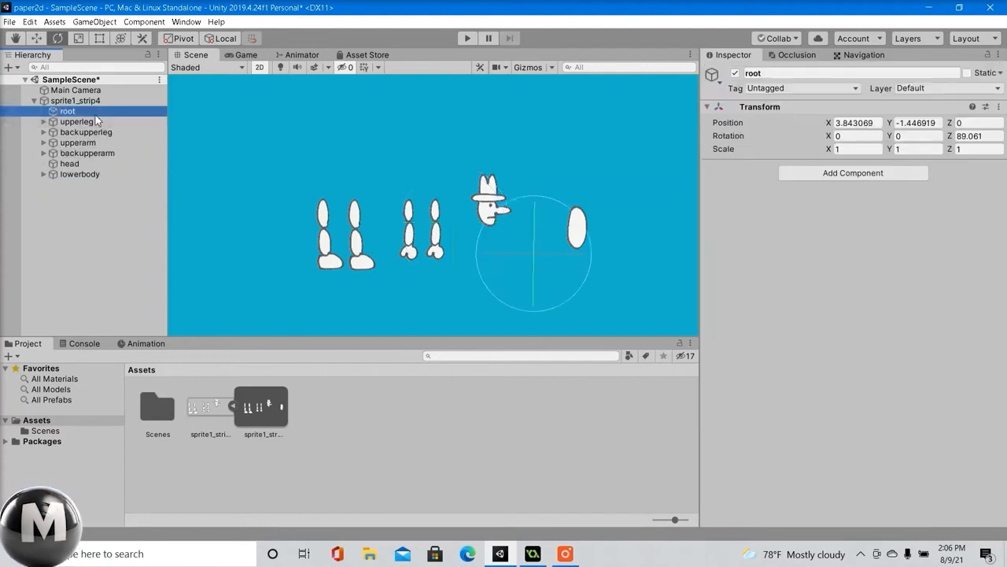
drag(85, 181, 83, 112)
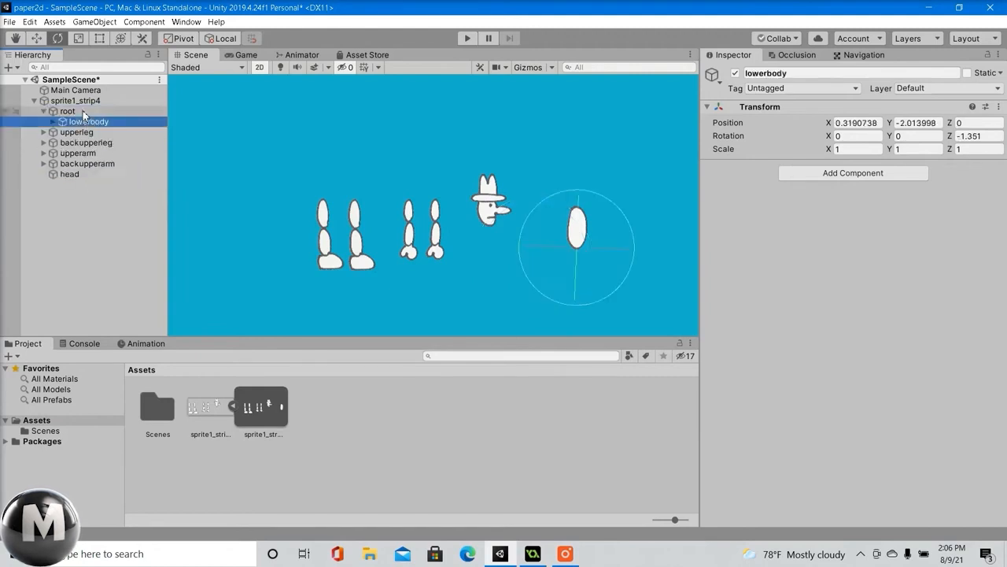
- Parent the upperarm, backupperarm, upperleg and backupperleg bones to lowerbody
click(87, 154)
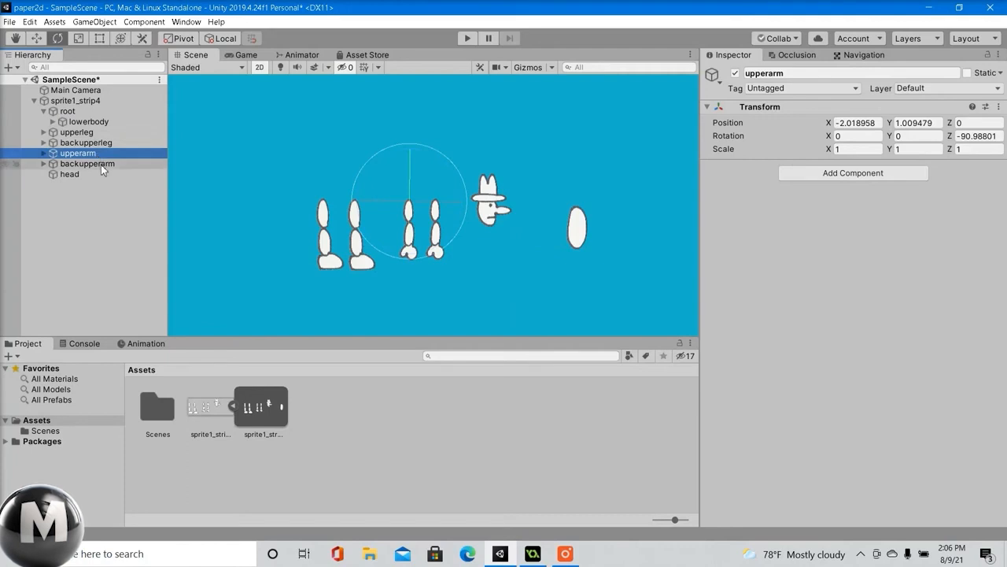
ctrl+click(100, 164)
drag(101, 164, 111, 124)
click(93, 164)
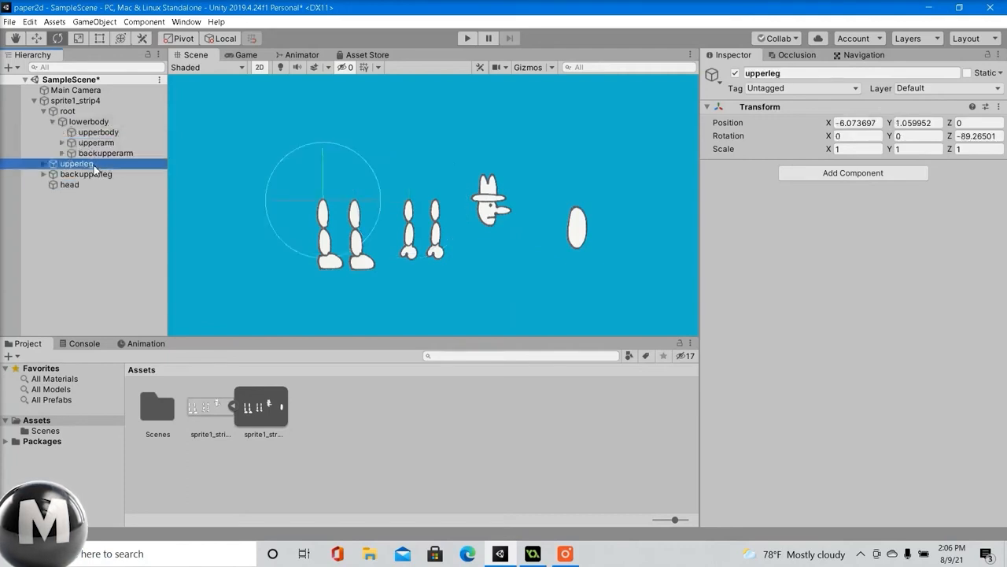
ctrl+click(98, 176)
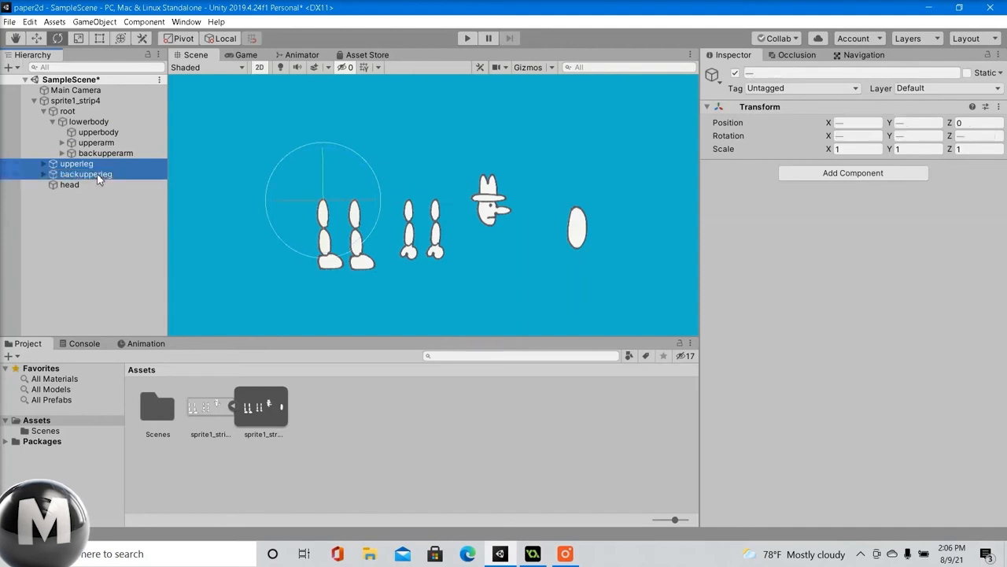
drag(124, 166, 105, 124)
- Parent the head bone to upperbody in the hierarchy
click(82, 186)
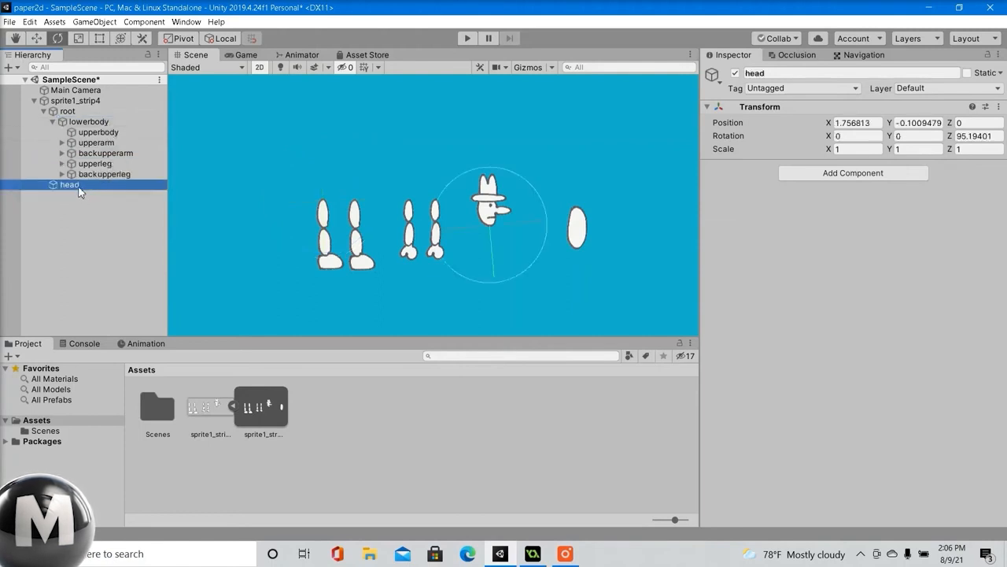
drag(79, 191, 117, 135)
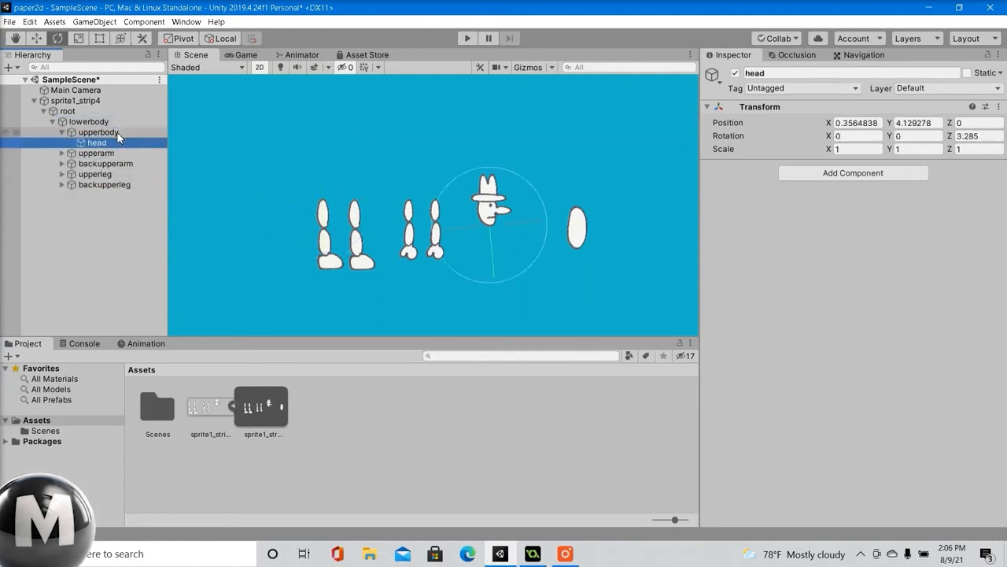
click(105, 225)
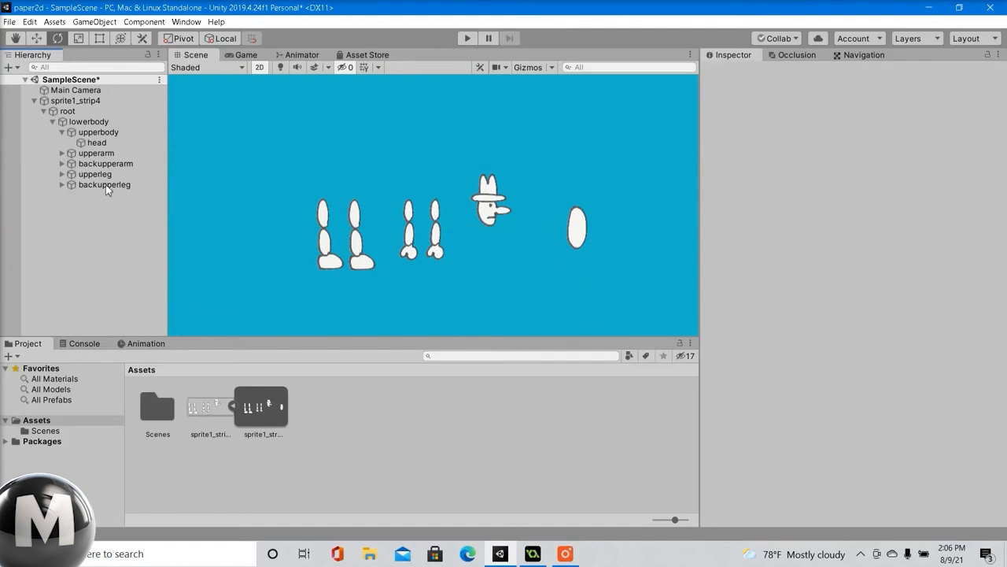
click(100, 143)
click(129, 230)
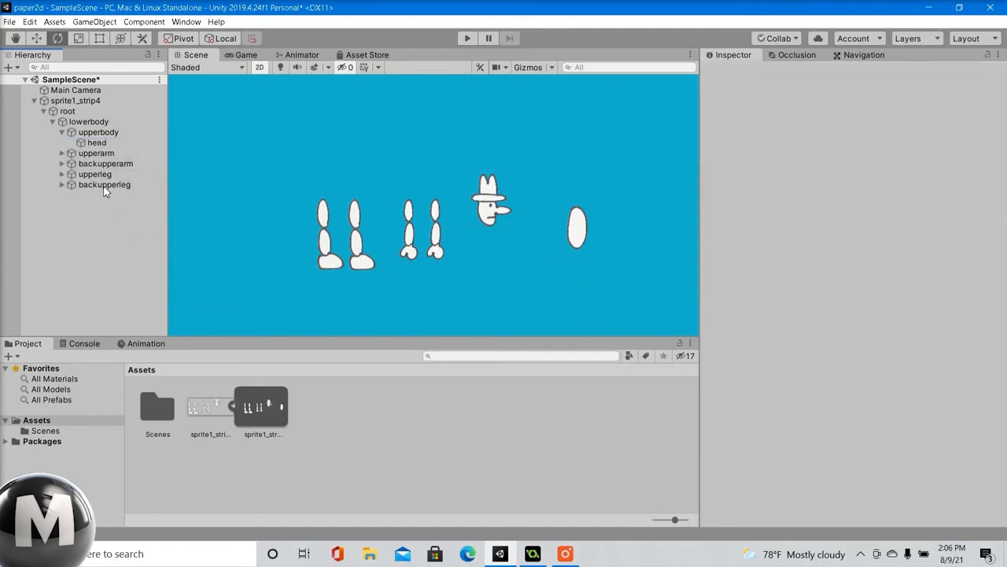
- Assign root as the Root Bone in sprite1_strip4's Sprite Skin component
click(91, 111)
click(83, 101)
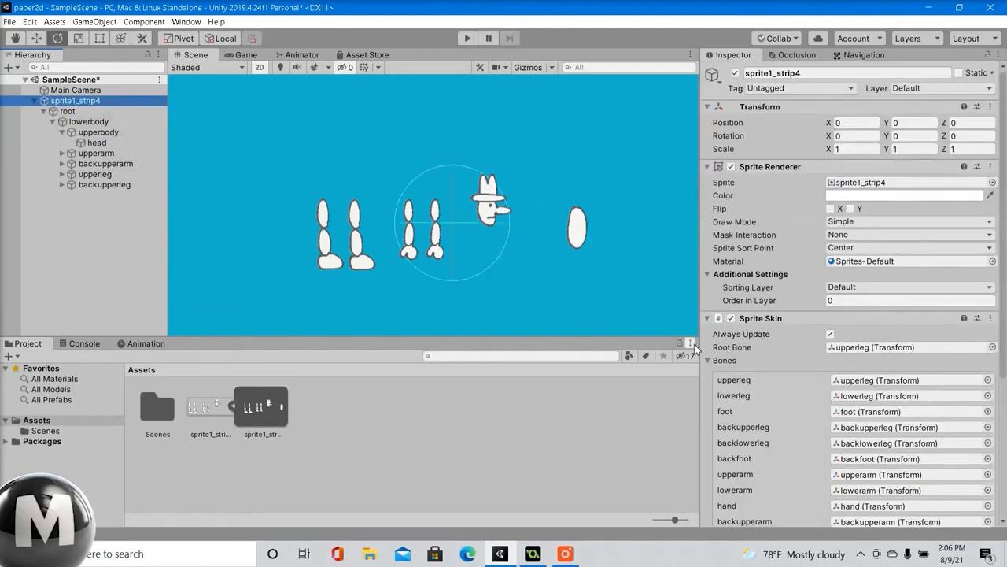
scroll(838, 319, down, 3)
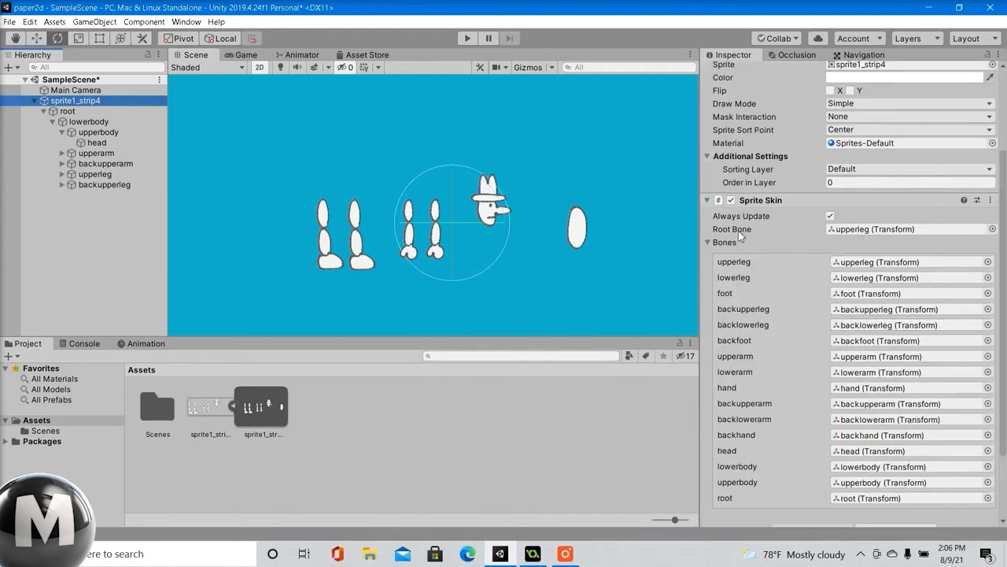
drag(78, 111, 868, 235)
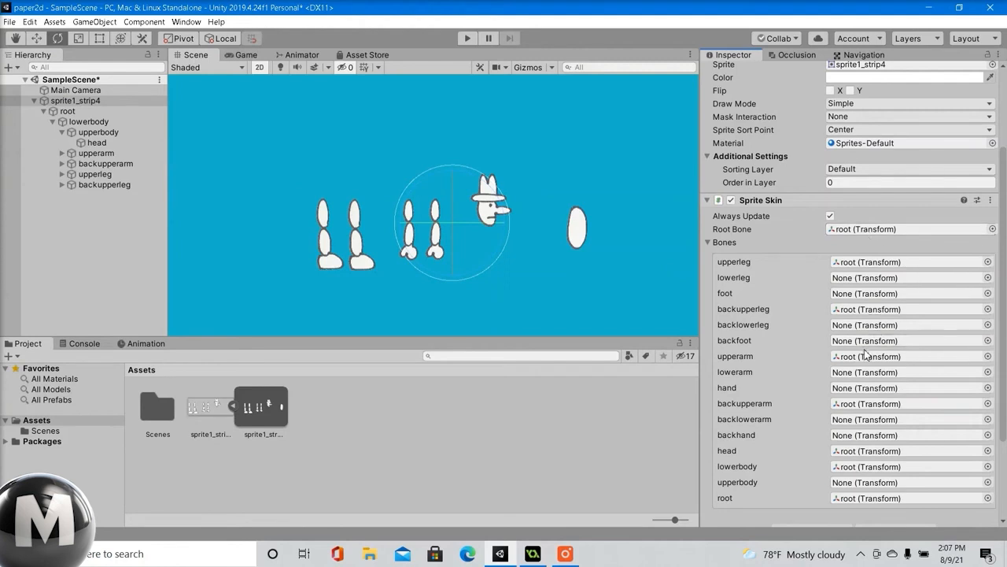
scroll(866, 315, down, 3)
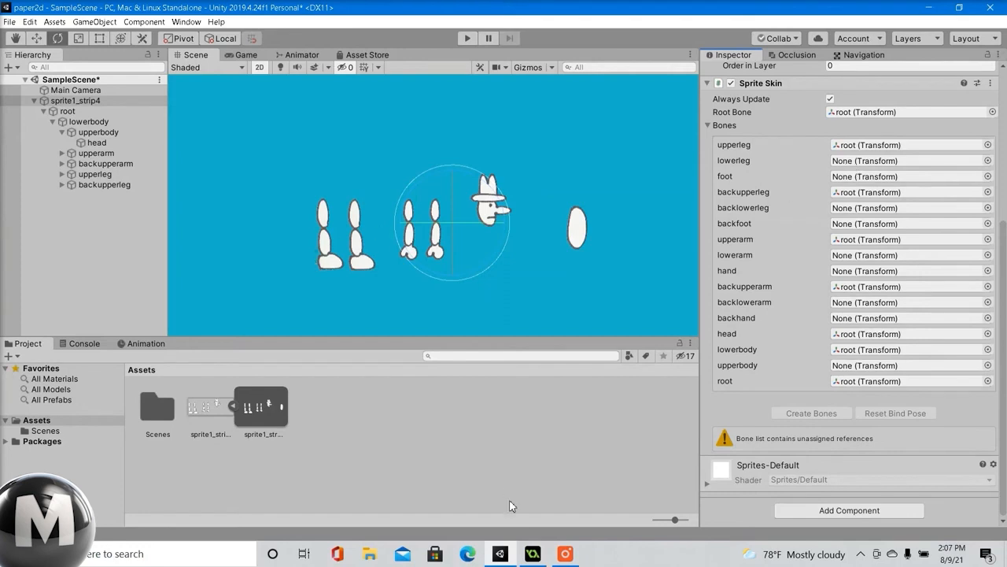
click(565, 553)
click(326, 11)
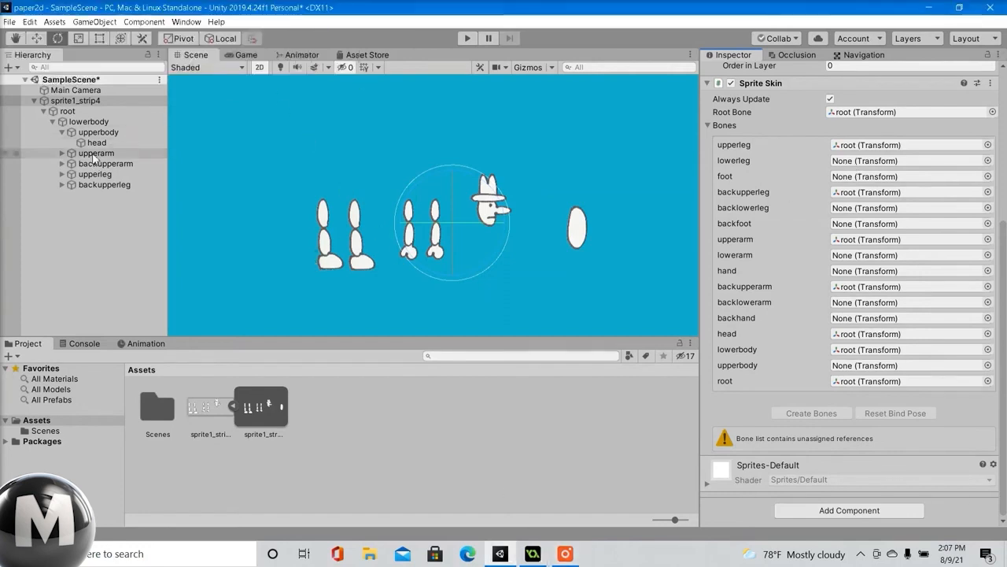
- Assign the lowerbody, upperbody and head transforms to their matching entries in the Sprite Skin's bone list
drag(100, 133, 866, 350)
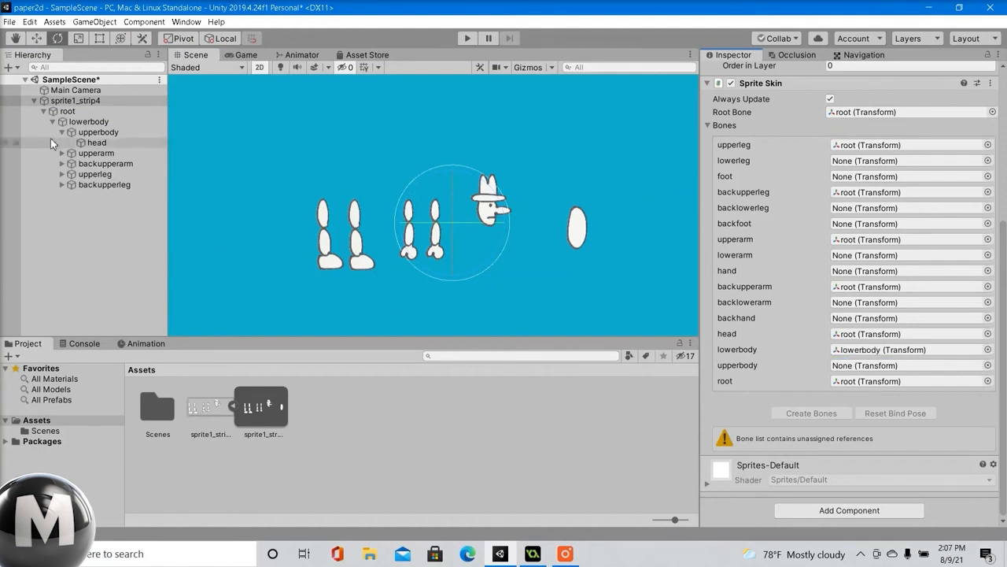
drag(55, 132, 874, 367)
drag(91, 142, 866, 334)
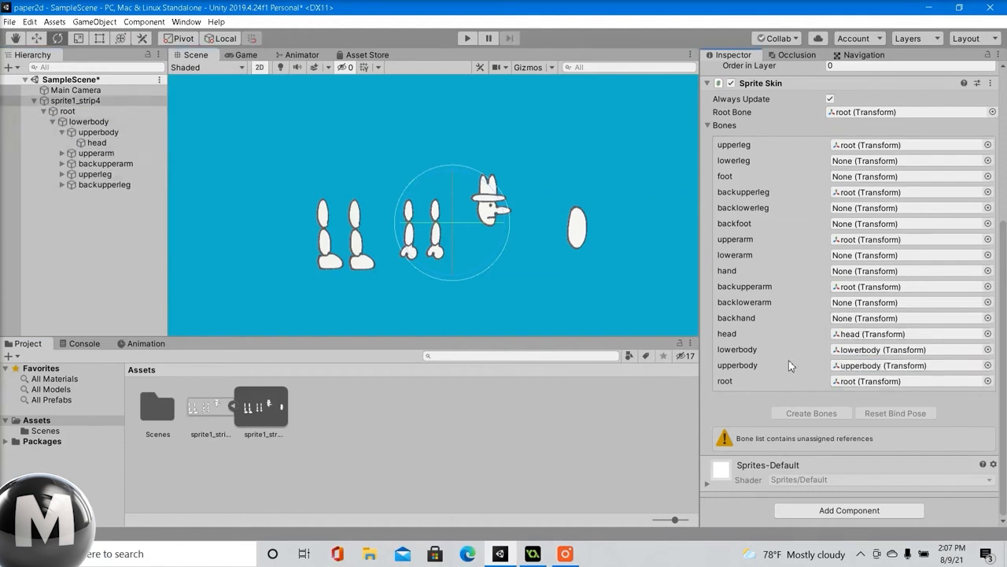
- Assign backupperarm, backlowerarm, backhand, upperarm, lowerarm and hand to their matching entries in the Sprite Skin's bone list
drag(79, 164, 853, 304)
click(62, 164)
click(70, 174)
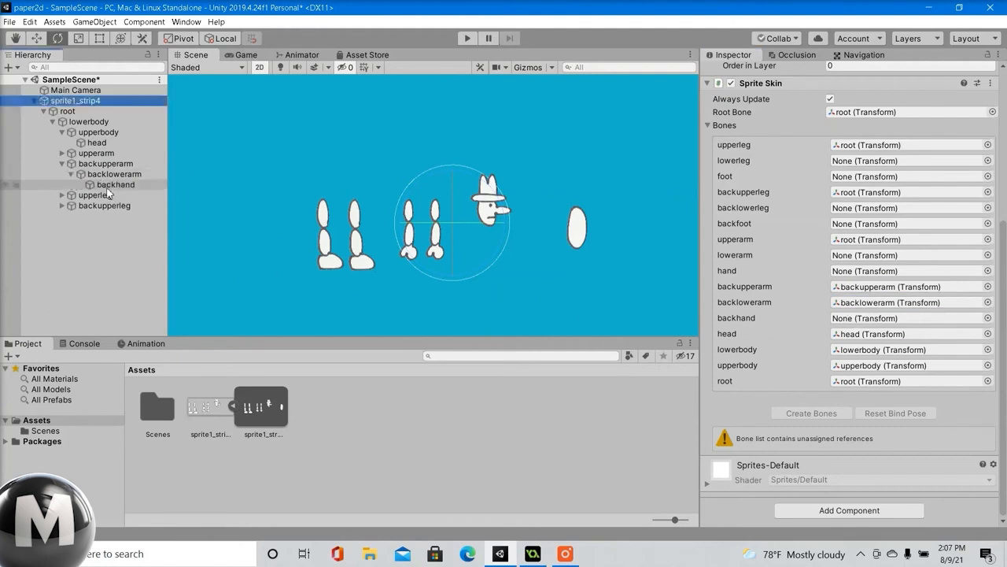
drag(107, 185, 866, 318)
click(62, 152)
drag(87, 153, 866, 255)
click(71, 162)
drag(106, 174, 866, 270)
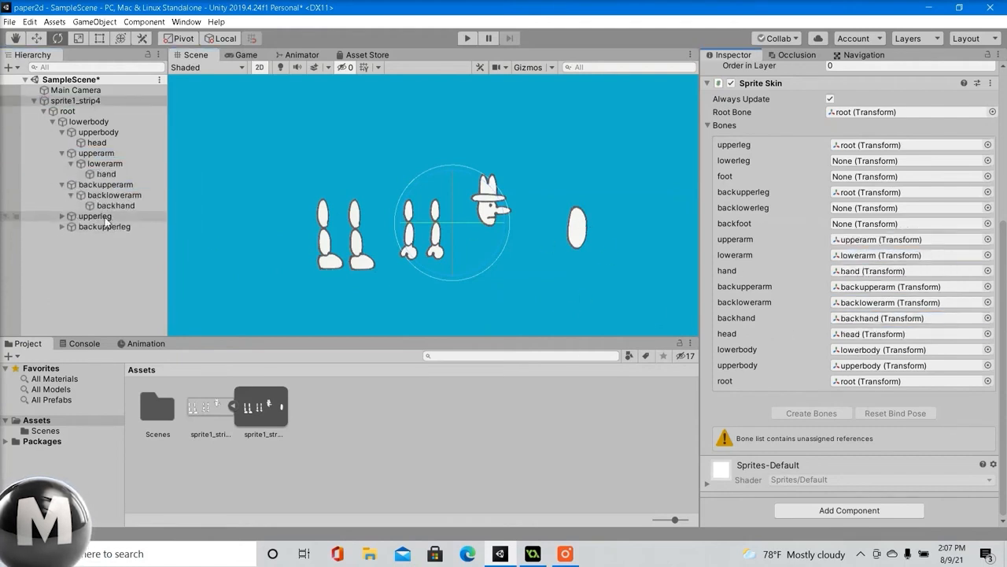
- Assign upperleg, lowerleg, foot, backupperleg, backlowerleg and backfoot to their matching entries in the Sprite Skin's bone list
drag(105, 219, 865, 161)
click(62, 215)
click(71, 227)
drag(104, 237, 866, 193)
click(61, 248)
drag(111, 268, 846, 225)
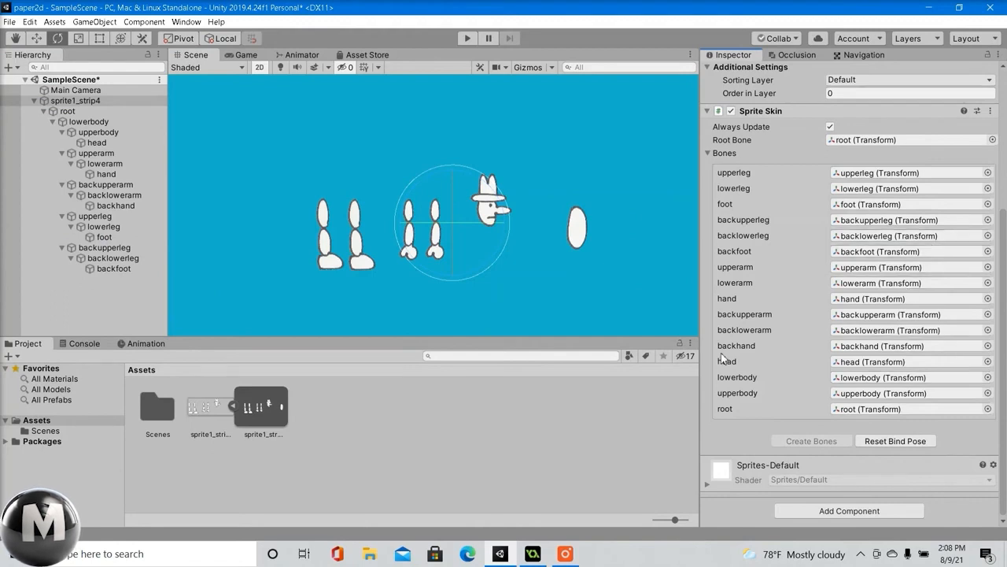
- Move the head bone on top of the body, to about X 0.76 and Y -0.08
click(118, 297)
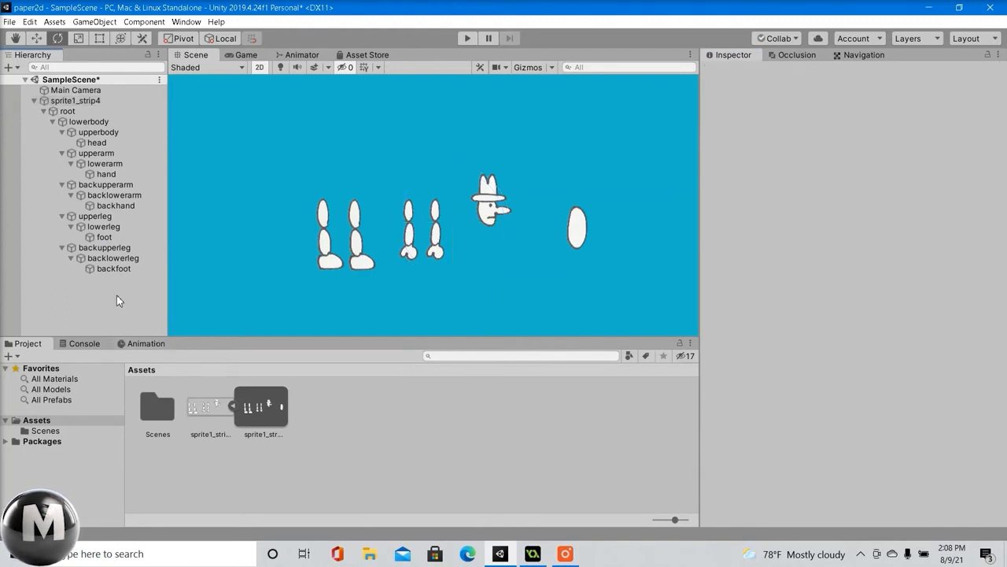
click(48, 113)
click(52, 122)
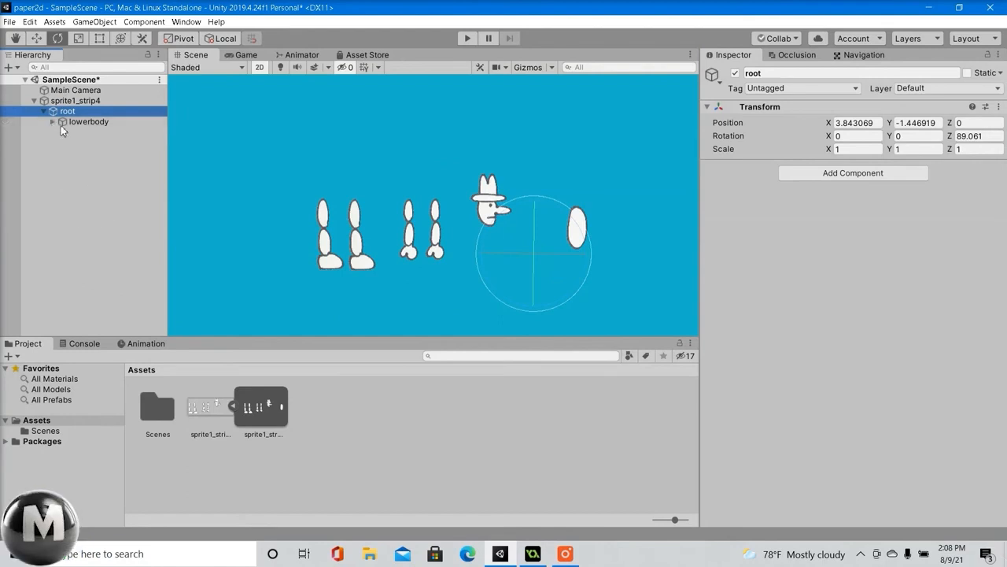
click(53, 122)
click(98, 142)
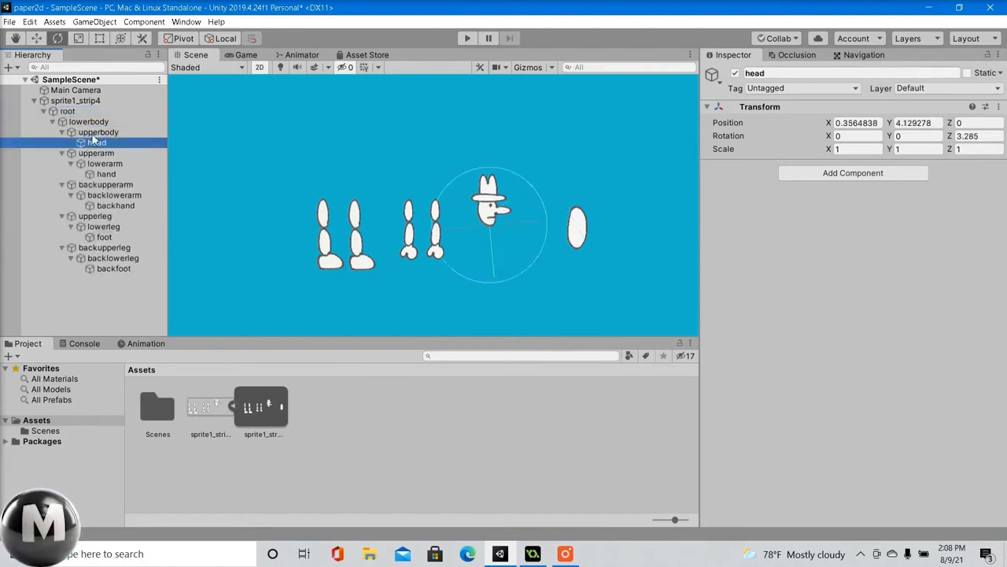
click(42, 46)
click(40, 39)
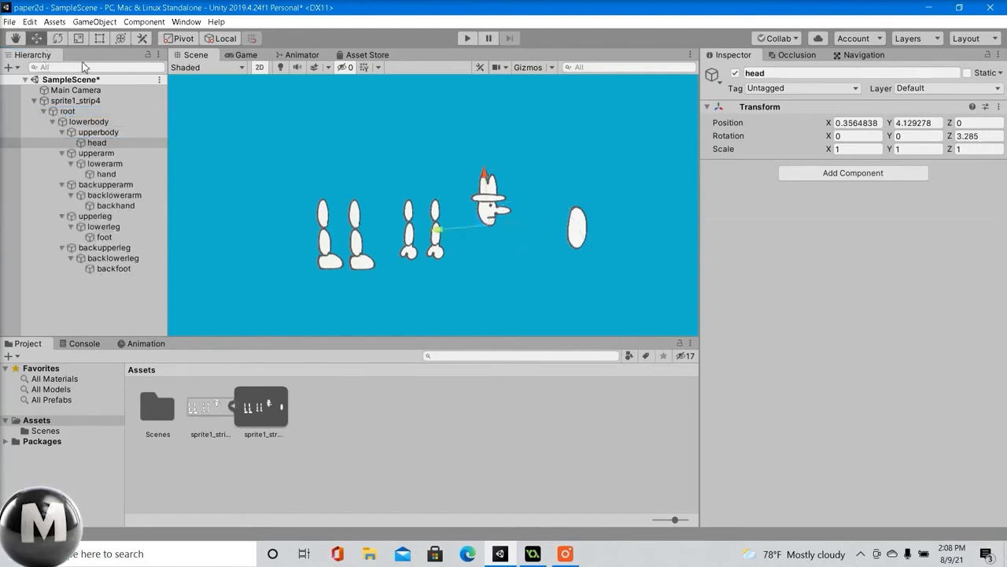
drag(443, 234, 531, 228)
drag(573, 171, 573, 166)
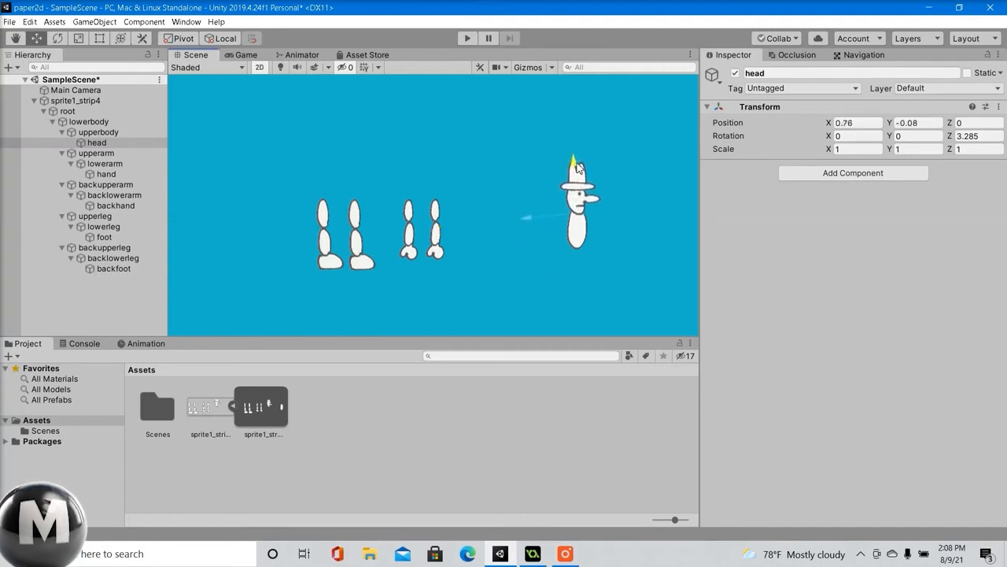
- Move the arms onto the body's shoulder, upperarm to about X 1.41, Y 0.12 and backupperarm to about X 1.54, Y 0
click(111, 157)
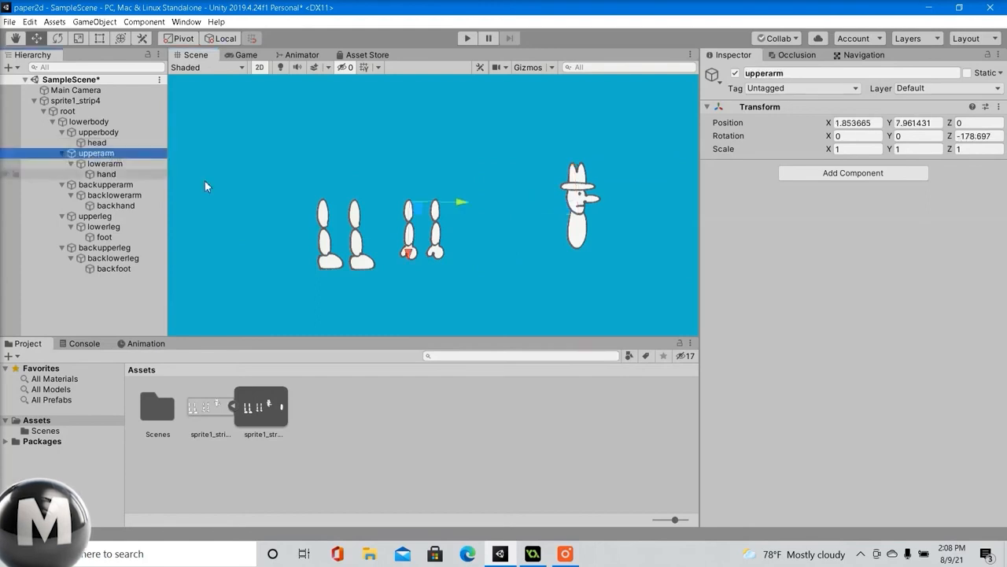
drag(461, 202, 580, 270)
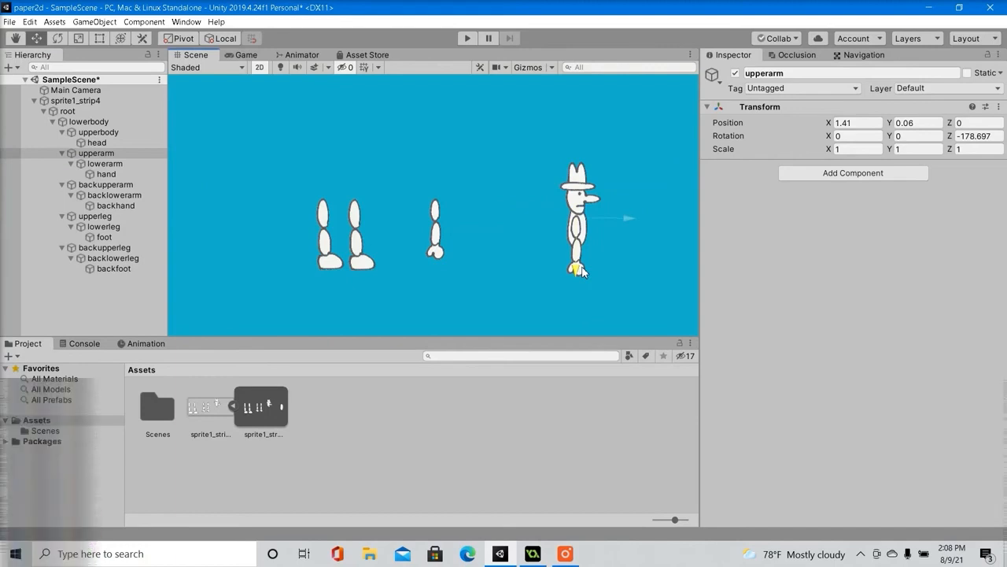
drag(626, 220, 624, 220)
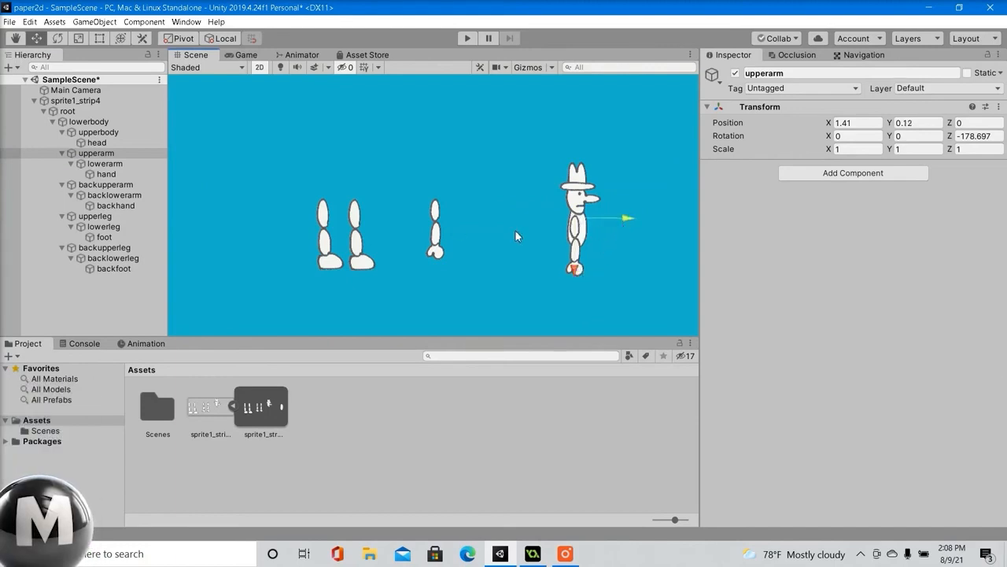
click(106, 184)
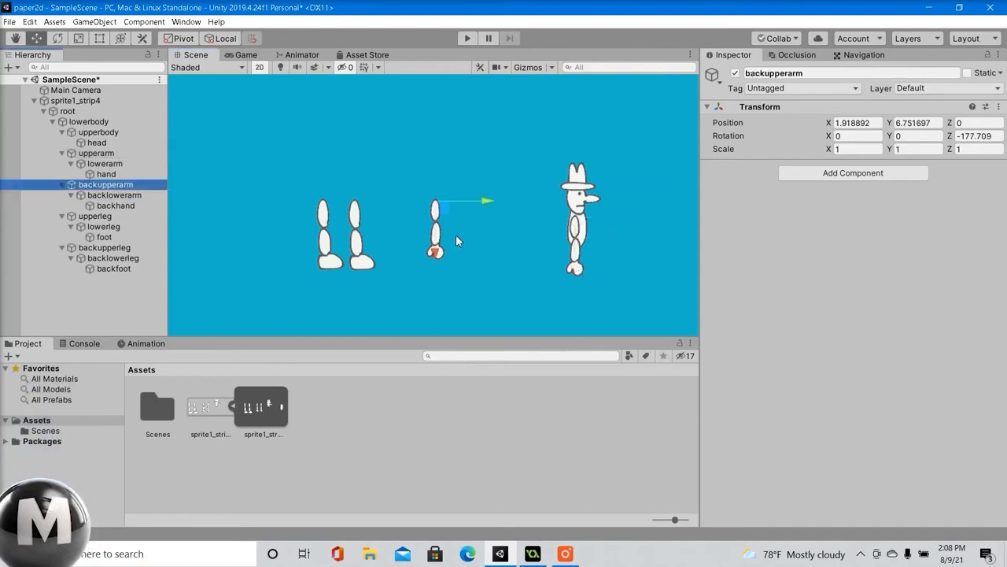
drag(489, 206, 585, 268)
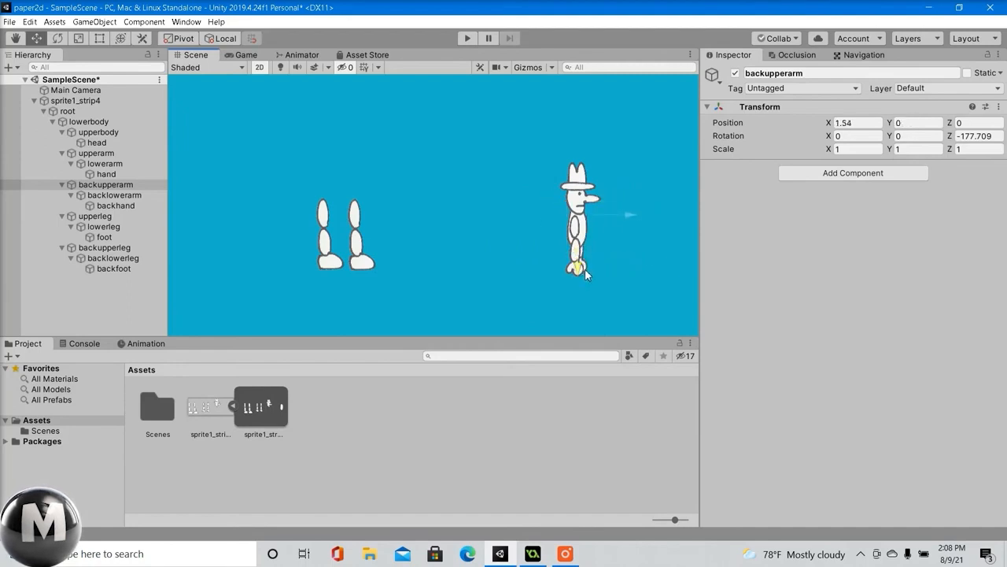
- Move the legs under the body, upperleg to about X 0.7, Y 0.07 and backupperleg to about X 0.74, Y -0.04
click(99, 217)
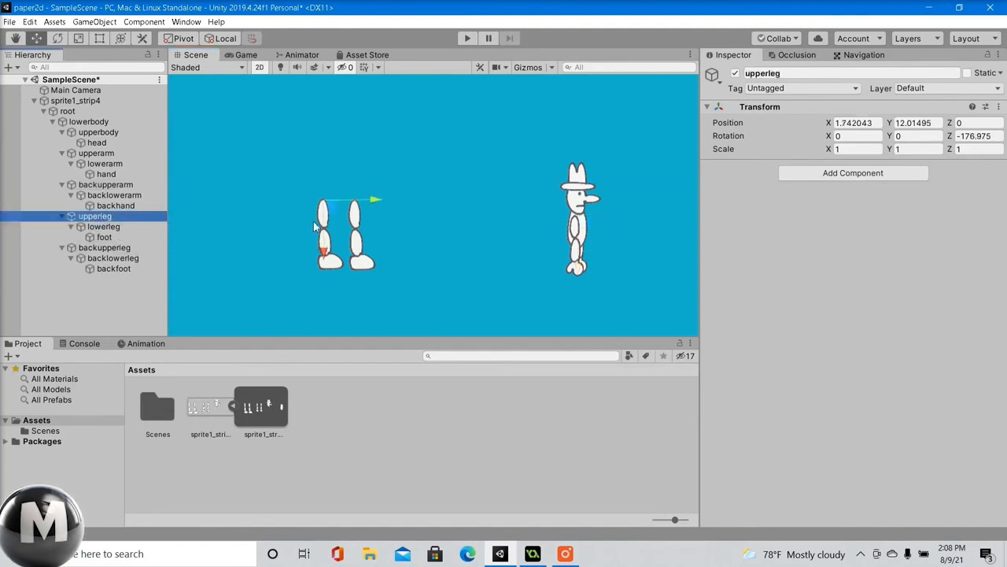
drag(315, 227, 583, 287)
drag(635, 234, 635, 234)
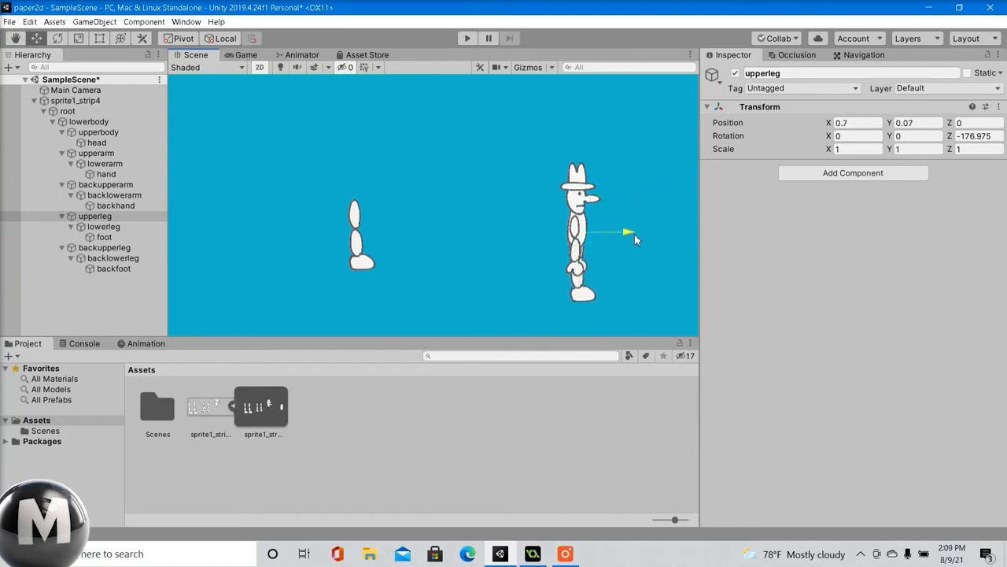
click(110, 248)
drag(413, 205, 582, 289)
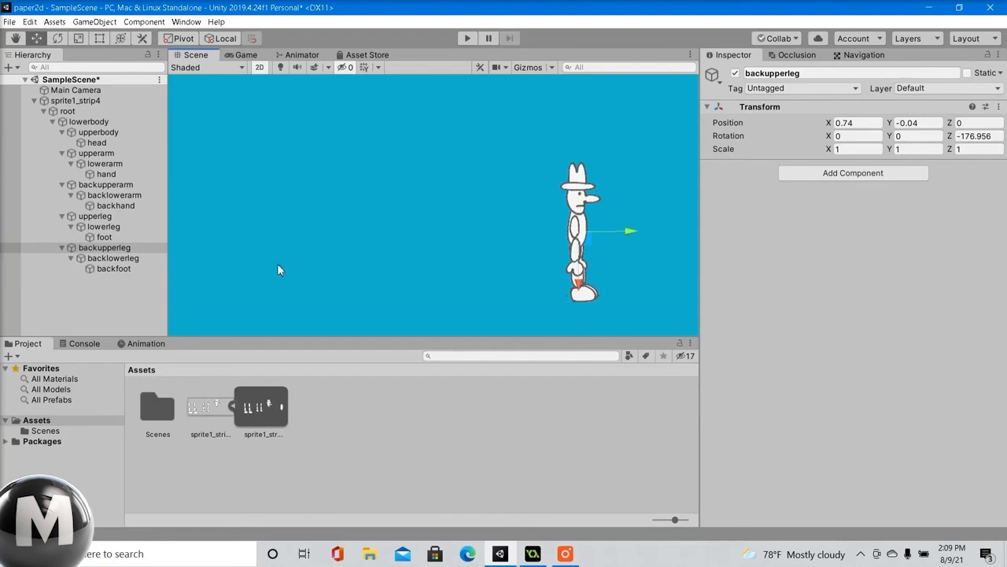
- Try to reset the bind pose in sprite1_strip4's Sprite Skin component
click(88, 104)
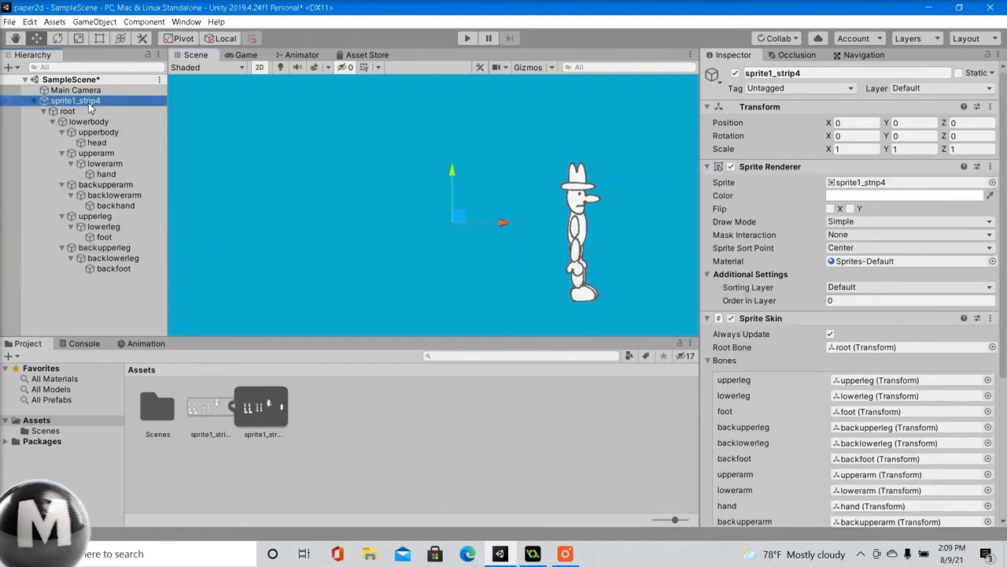
scroll(770, 360, down, 5)
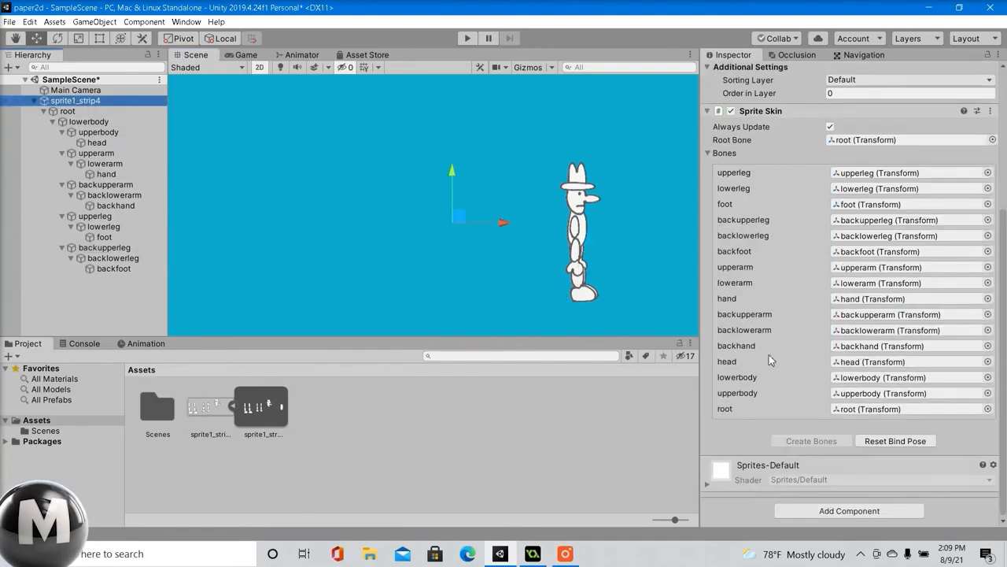
click(886, 443)
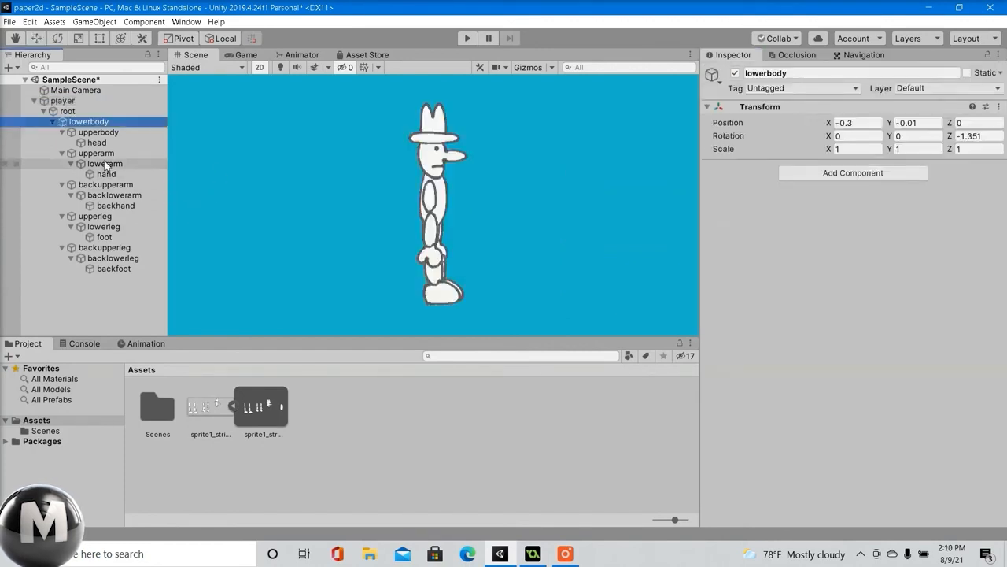
- Activate the Rotate tool on the upperarm bone and bring up the Animation window
click(107, 154)
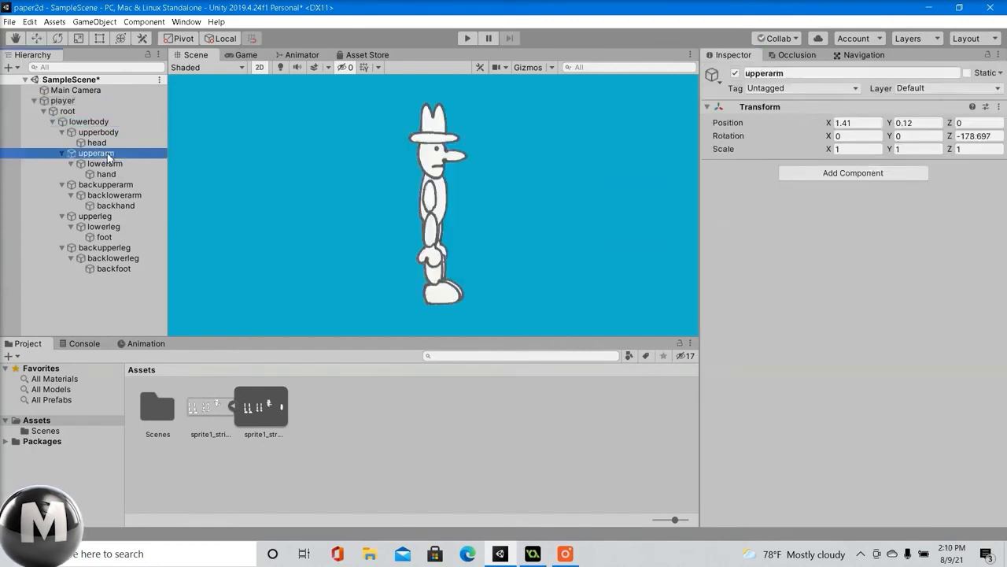
click(58, 38)
click(126, 343)
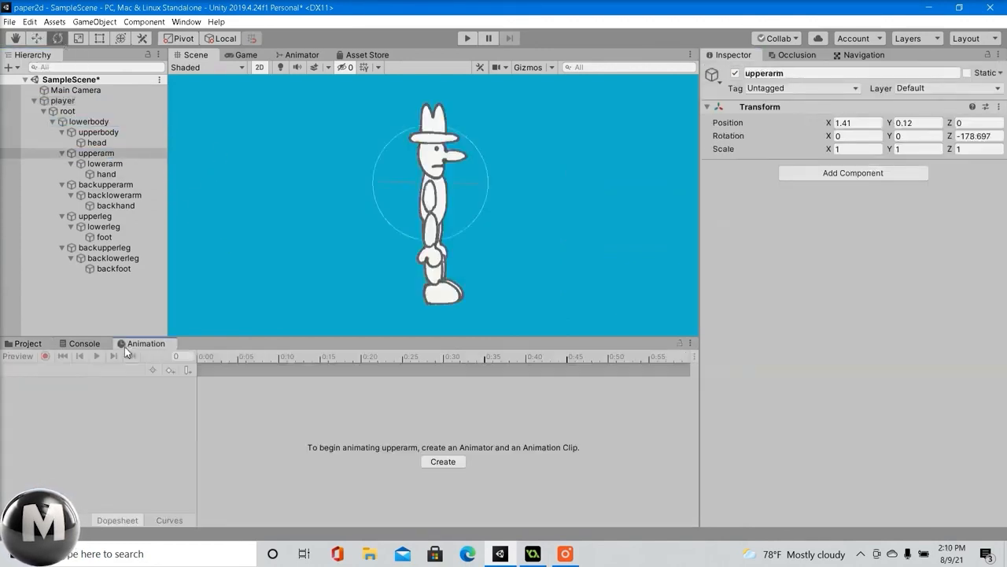
click(34, 344)
click(124, 346)
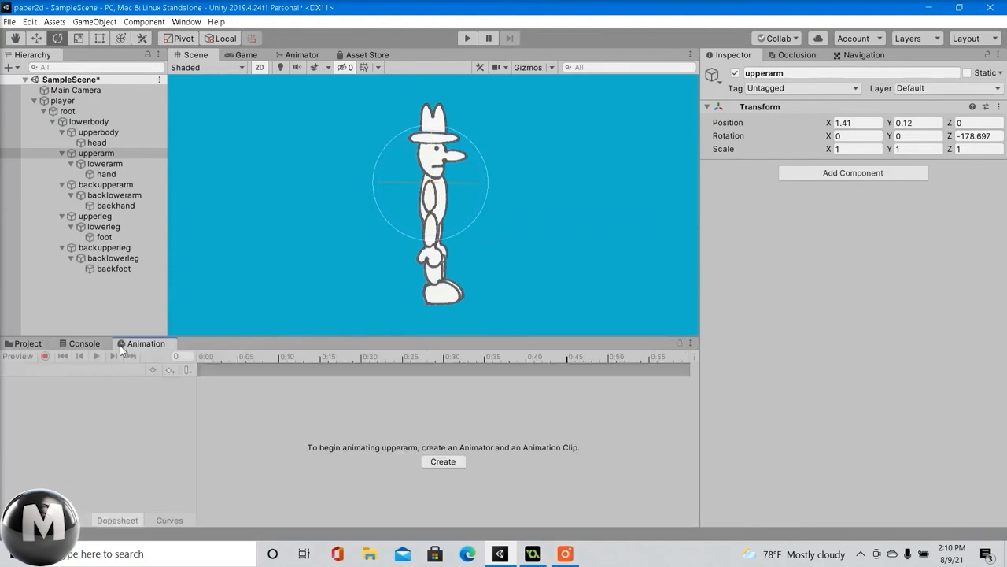
- Swing the front arm behind the body by rotating upperarm to about -230° on Z
click(101, 144)
click(110, 155)
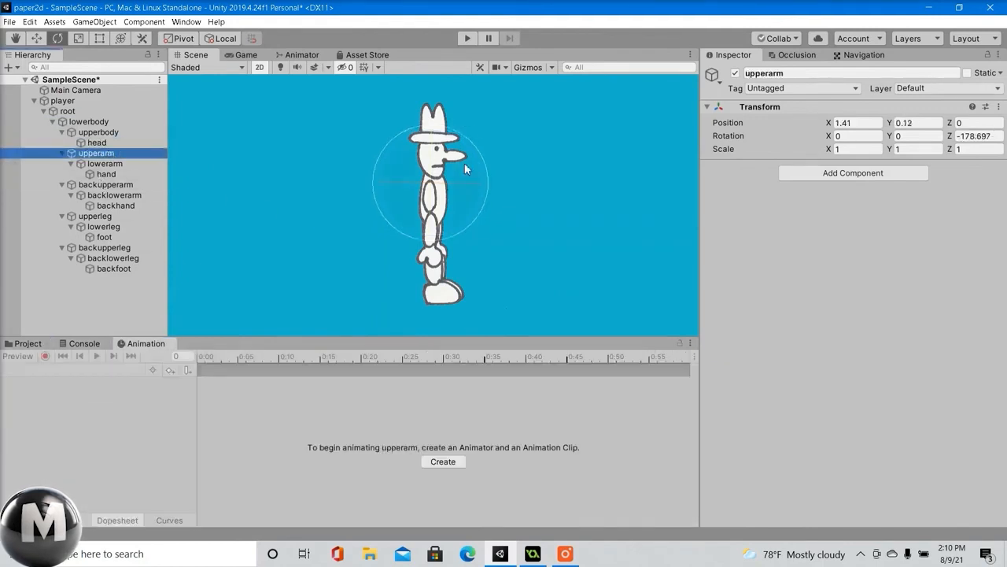
drag(465, 168, 365, 287)
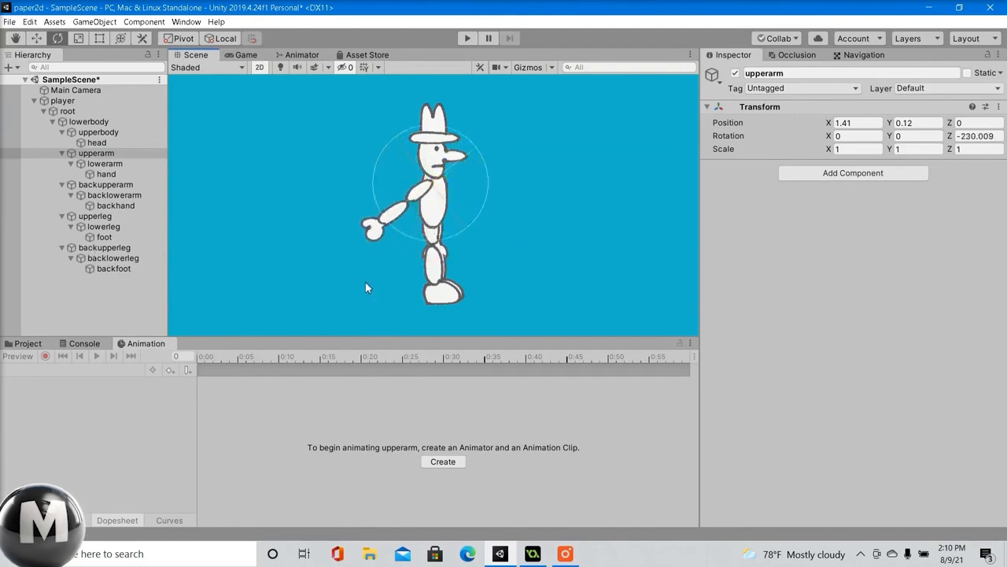
- Bend the front lowerarm upward behind the body and rotate the hand to about 42.5° on Z
click(105, 163)
drag(402, 253, 231, 276)
click(109, 175)
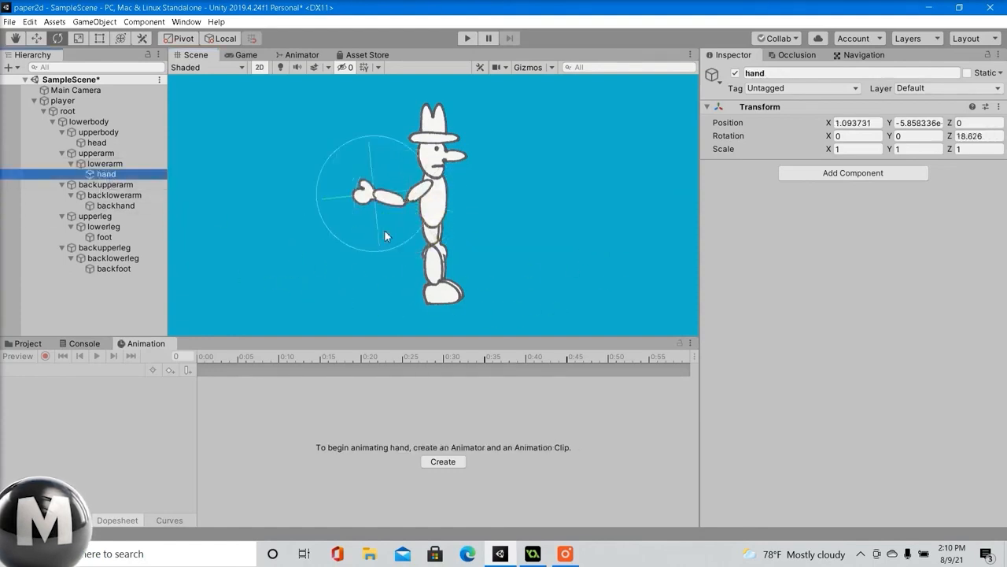
drag(335, 159, 370, 252)
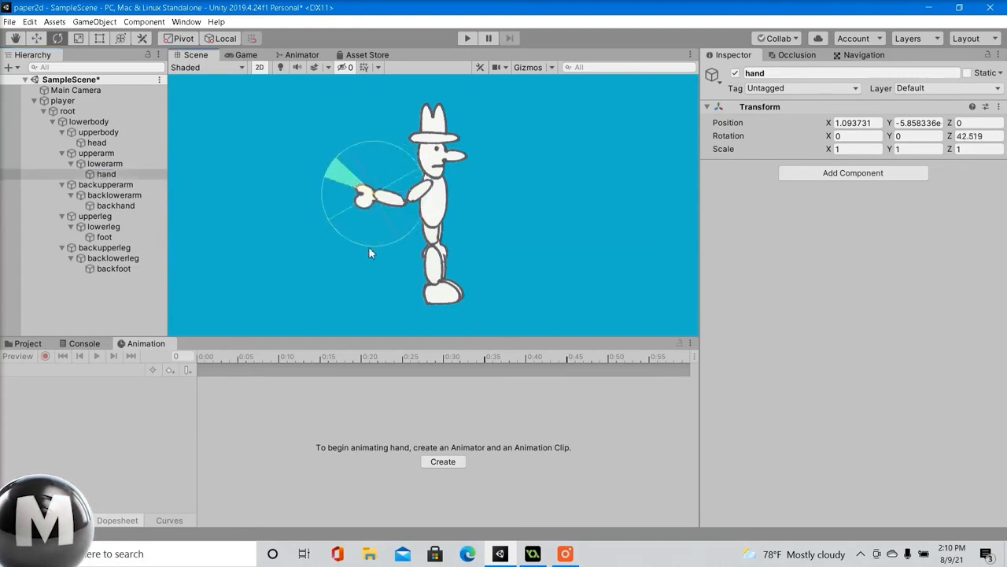
- Swing the back arm forward with backupperarm at about -116° on Z and backlowerarm bent upward
click(117, 196)
click(117, 205)
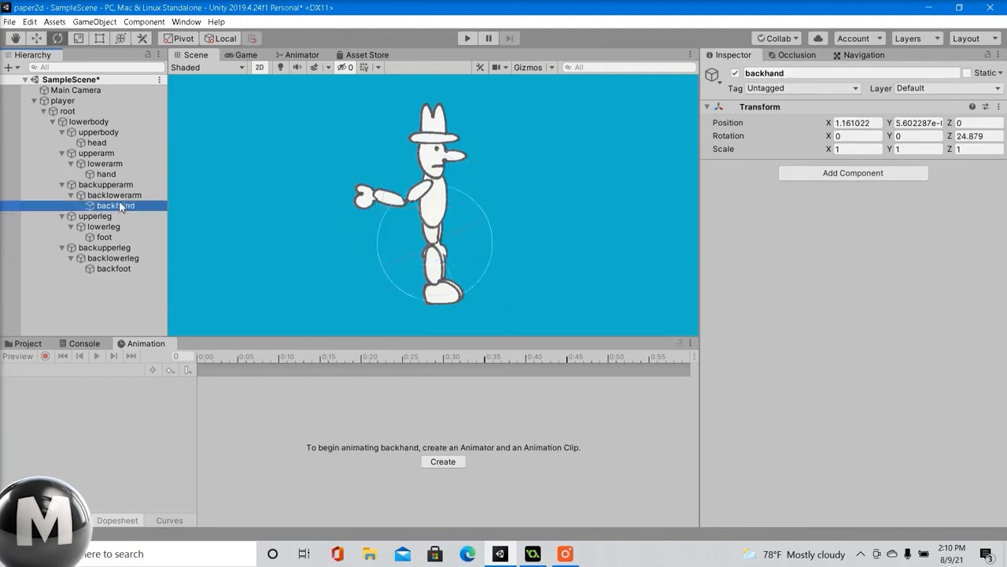
click(126, 194)
drag(469, 196, 187, 167)
click(106, 185)
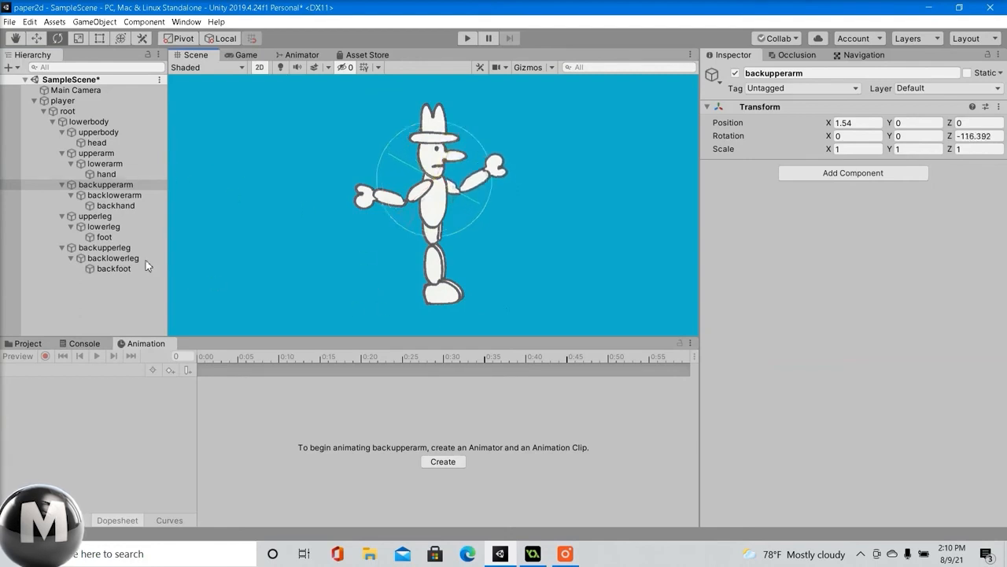
- Swing the front leg backward by rotating upperleg to about -212° and lowerleg to about -19° on Z
click(124, 216)
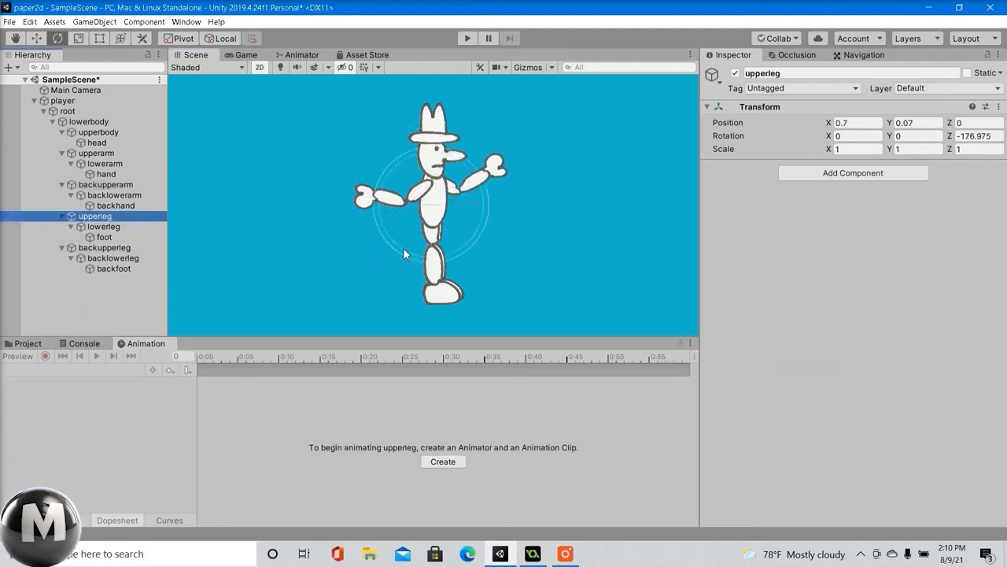
drag(403, 247, 336, 234)
click(106, 226)
drag(400, 290, 376, 303)
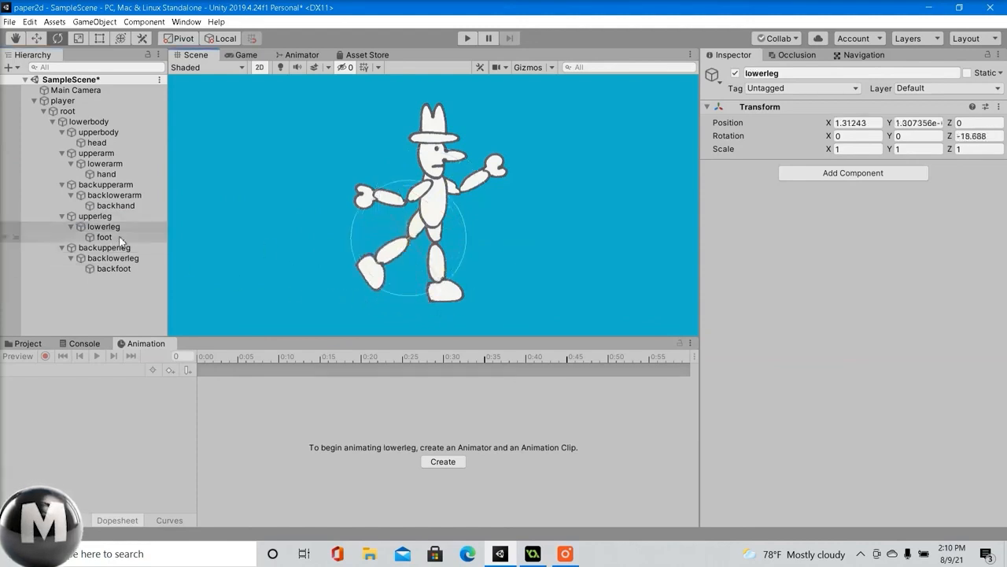
- Bend lowerleg up to nearly horizontal behind the body and swing backupperleg forward to about -121° on Z
click(126, 247)
click(118, 216)
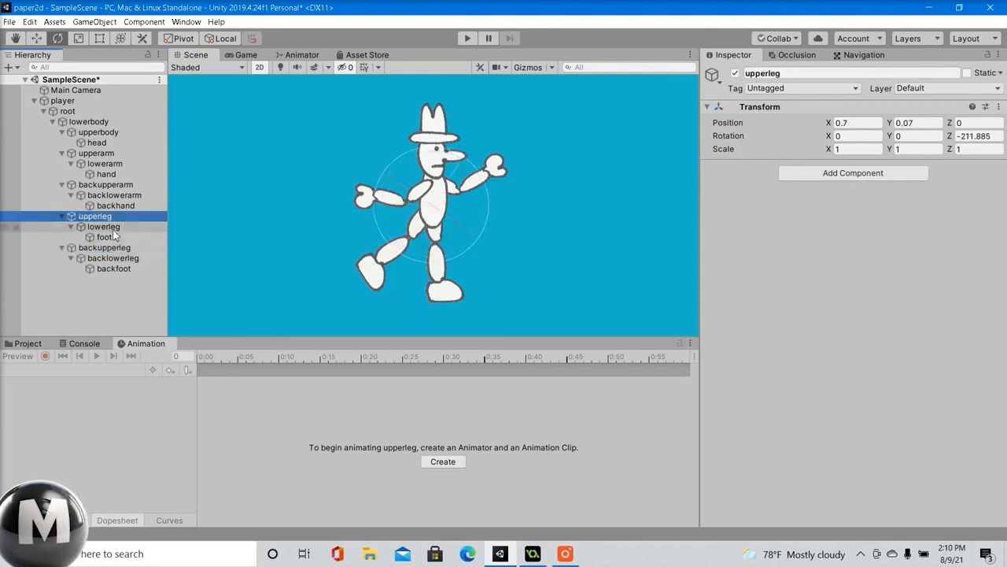
key(Down)
drag(401, 289, 338, 253)
drag(378, 288, 391, 343)
click(110, 247)
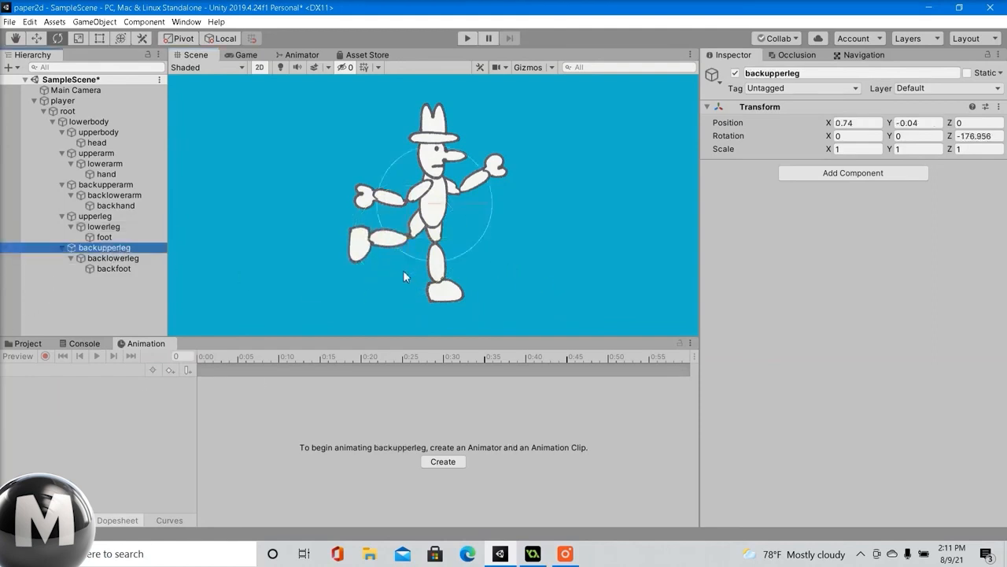
drag(426, 258, 531, 240)
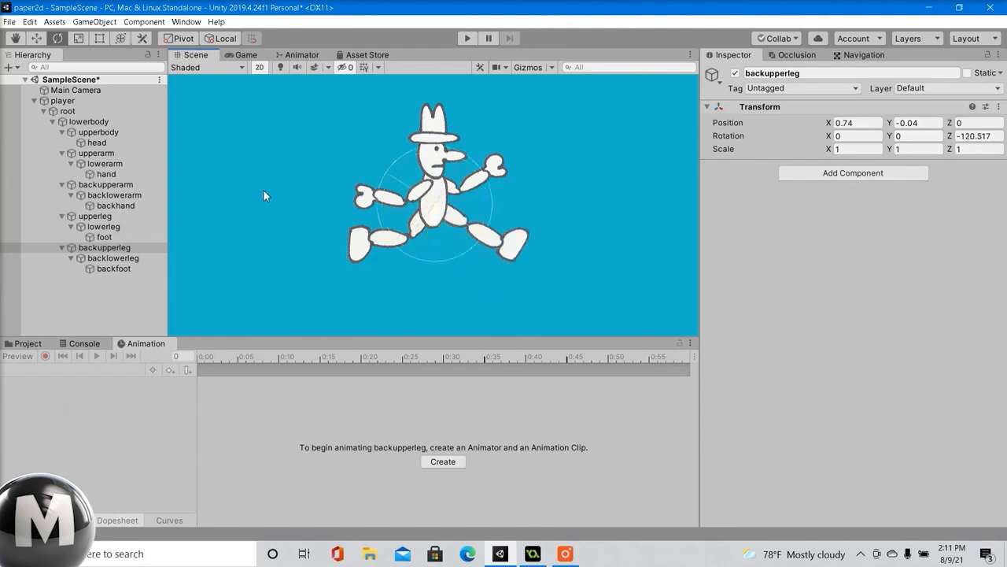
- Reset the bind pose in player's Sprite Skin component
click(79, 101)
scroll(787, 426, down, 5)
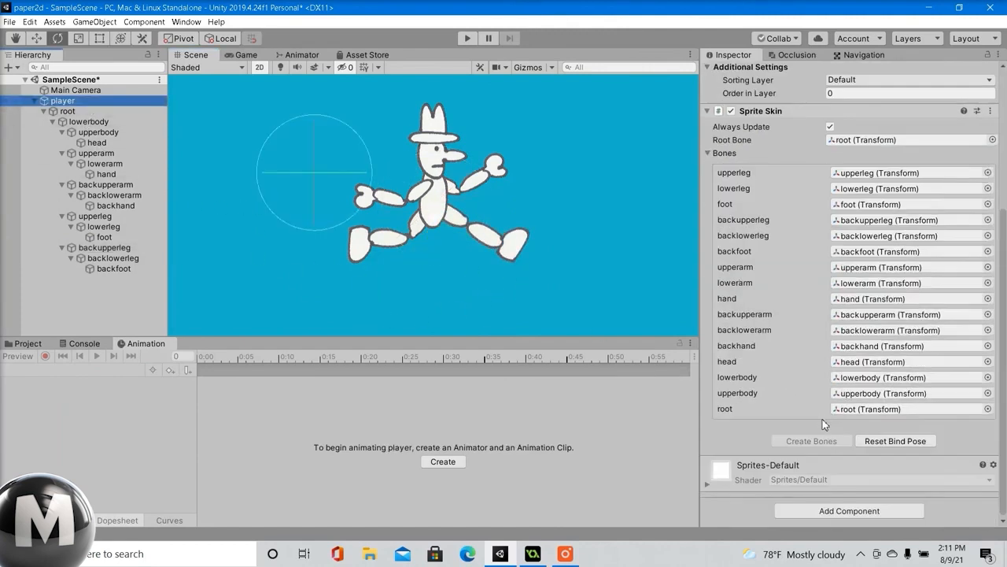
click(893, 441)
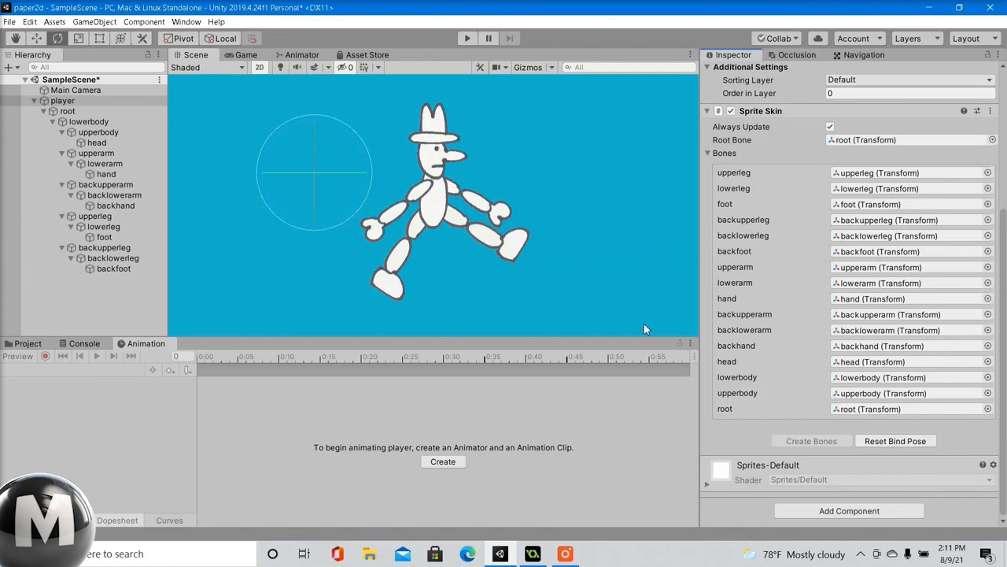
click(496, 291)
scroll(482, 274, down, 3)
scroll(482, 275, down, 2)
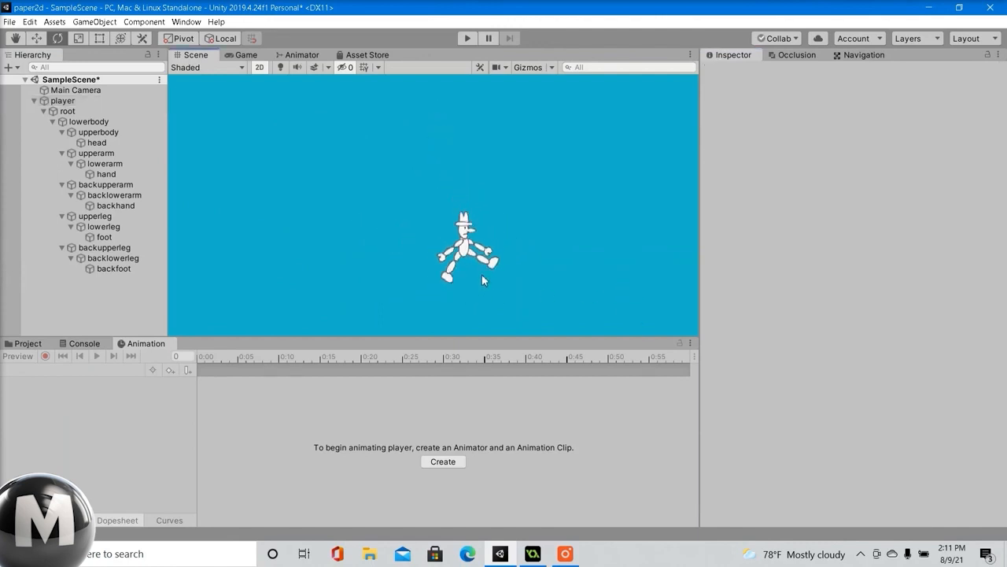
scroll(483, 276, up, 5)
scroll(483, 277, up, 2)
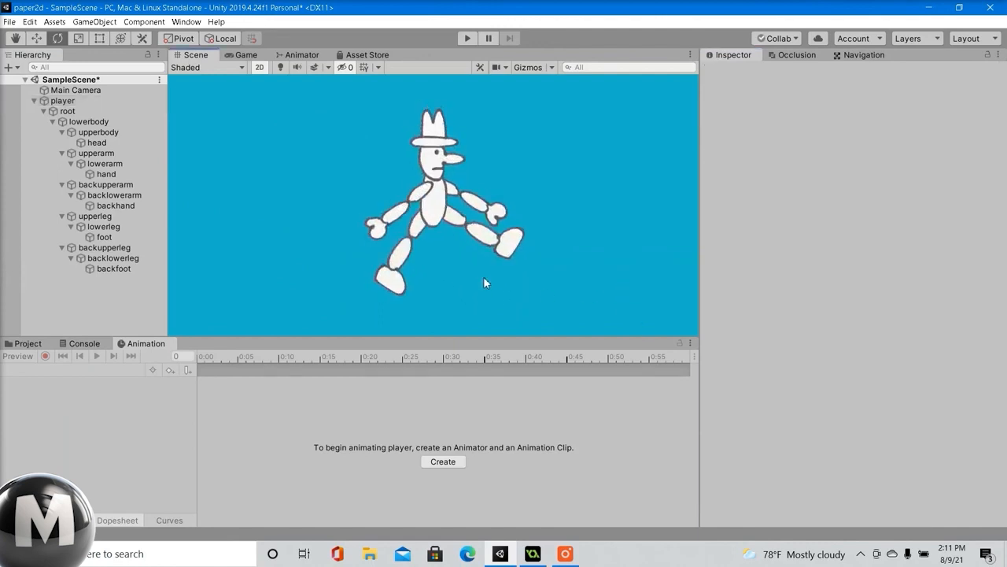
click(87, 102)
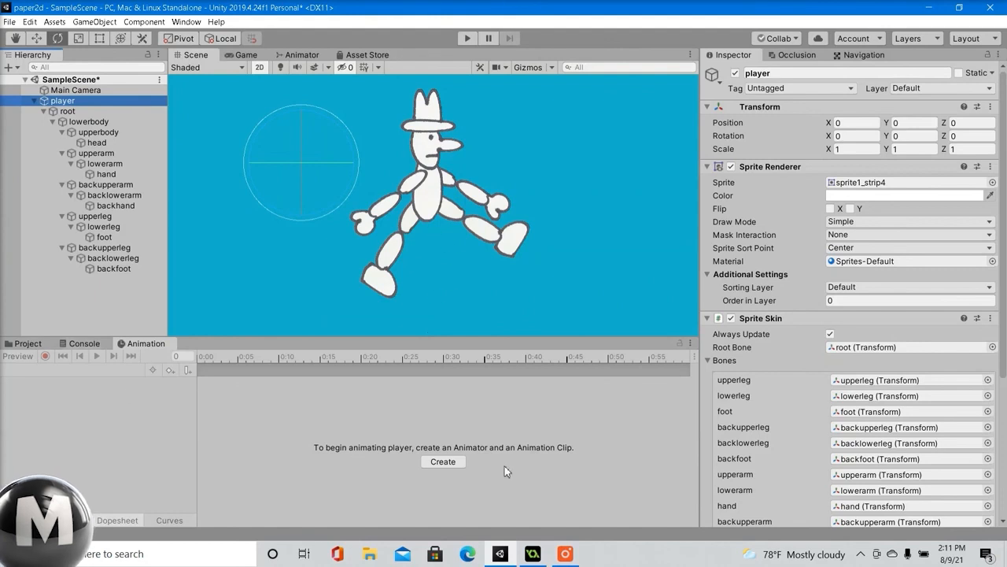
click(445, 462)
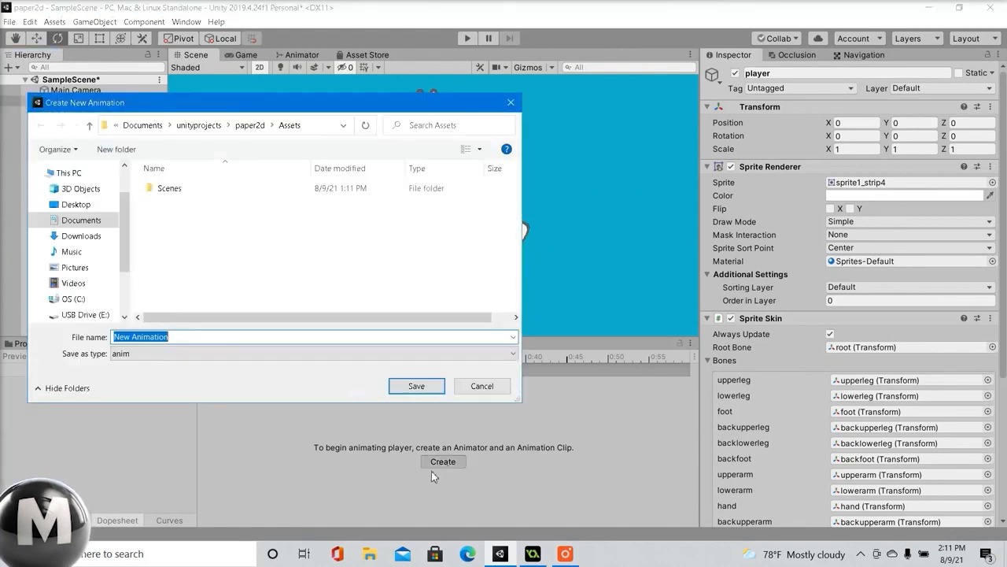
click(517, 102)
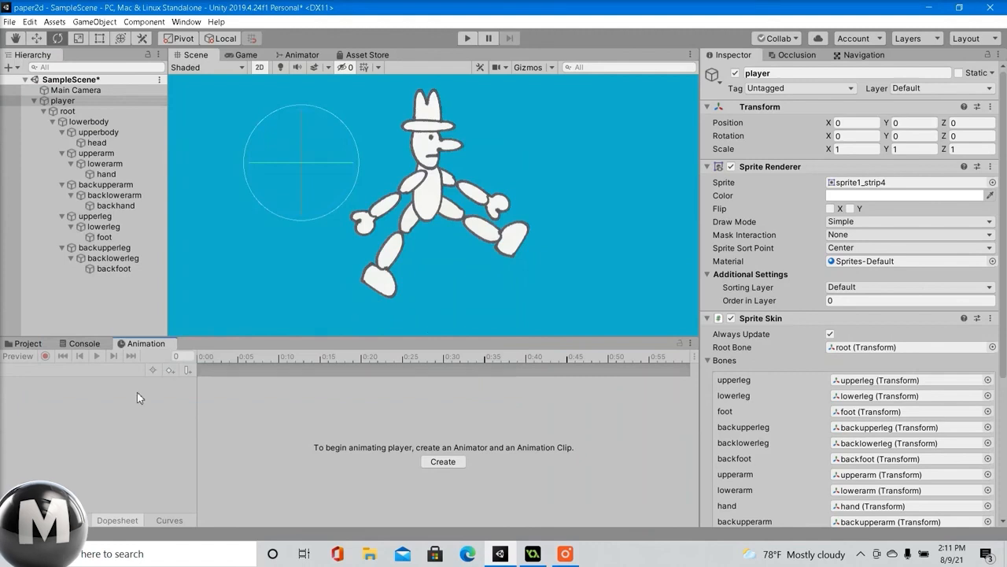
click(445, 463)
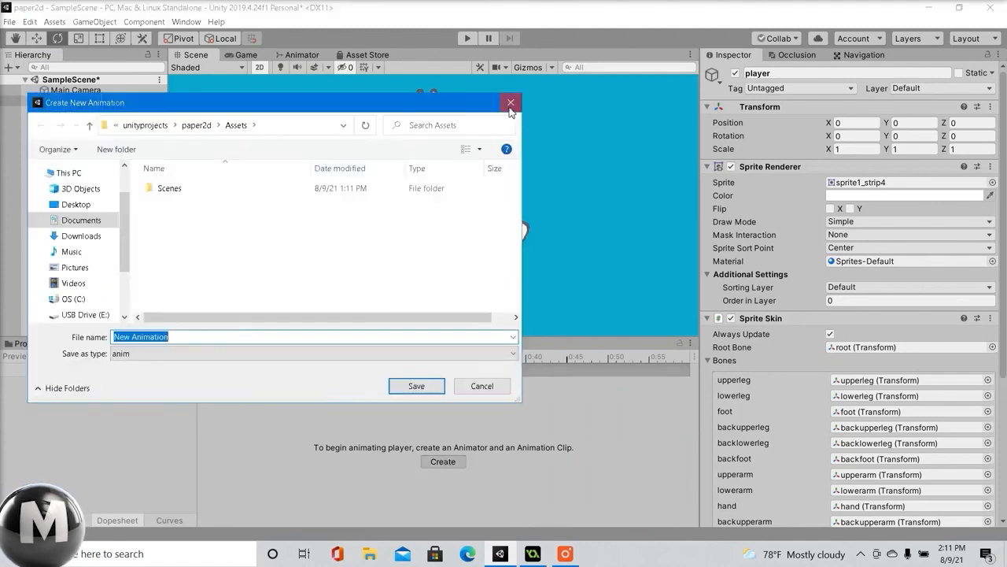
click(513, 99)
- Raise the front forearm by rotating lowerarm to about -46° on Z
click(110, 163)
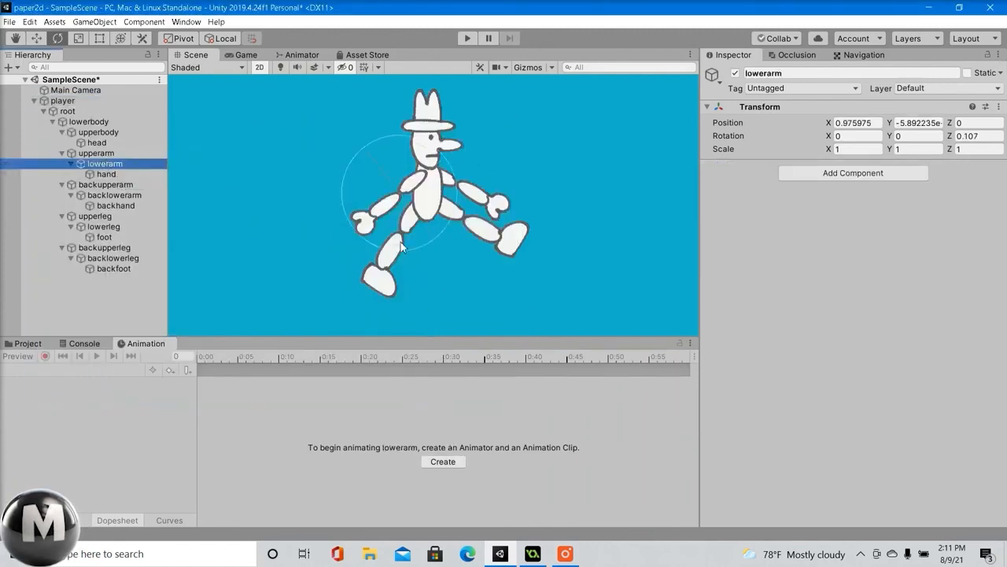
drag(406, 240, 346, 228)
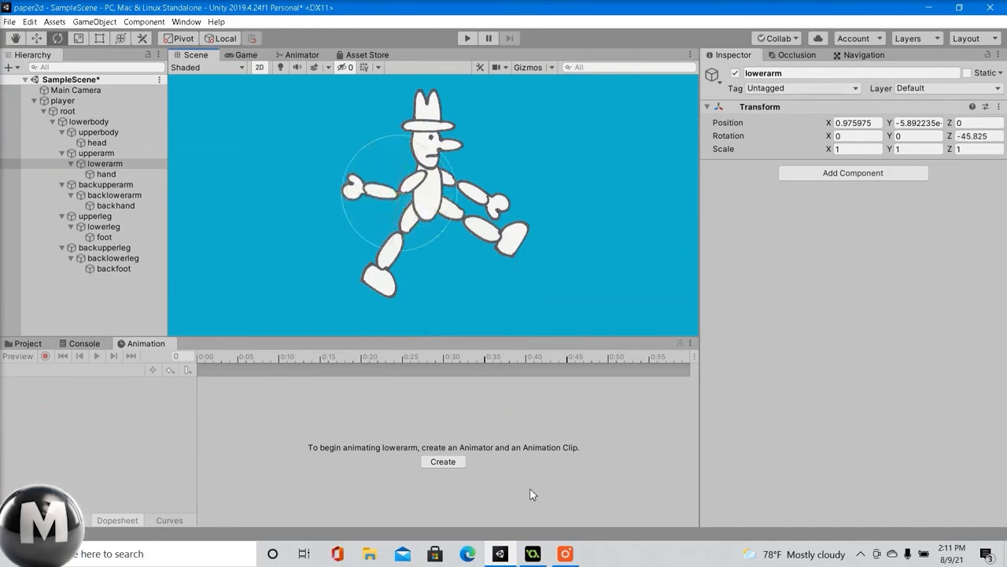
click(29, 344)
click(85, 344)
click(119, 344)
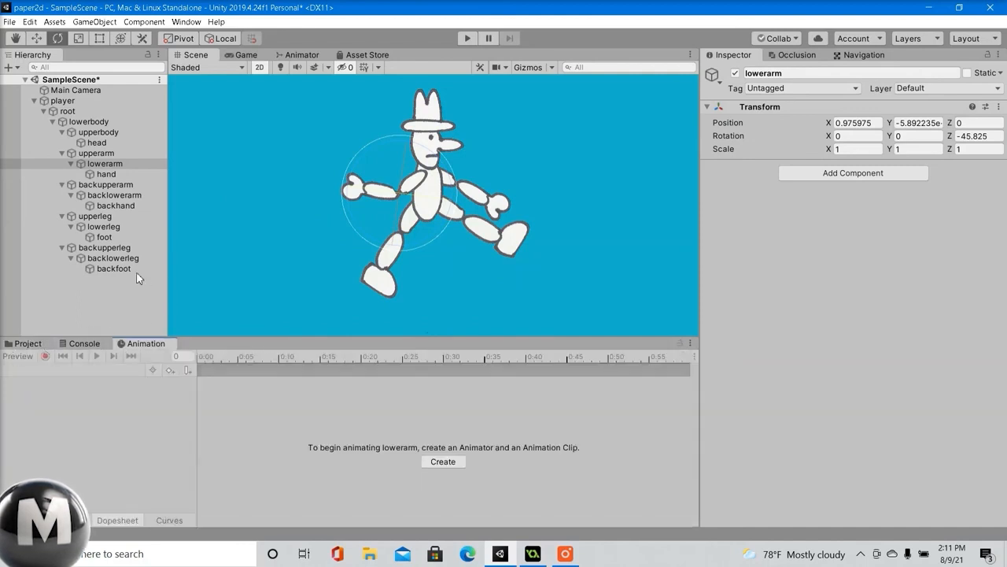
- Spin the whole player object around its pivot to about -433° on Z
click(78, 90)
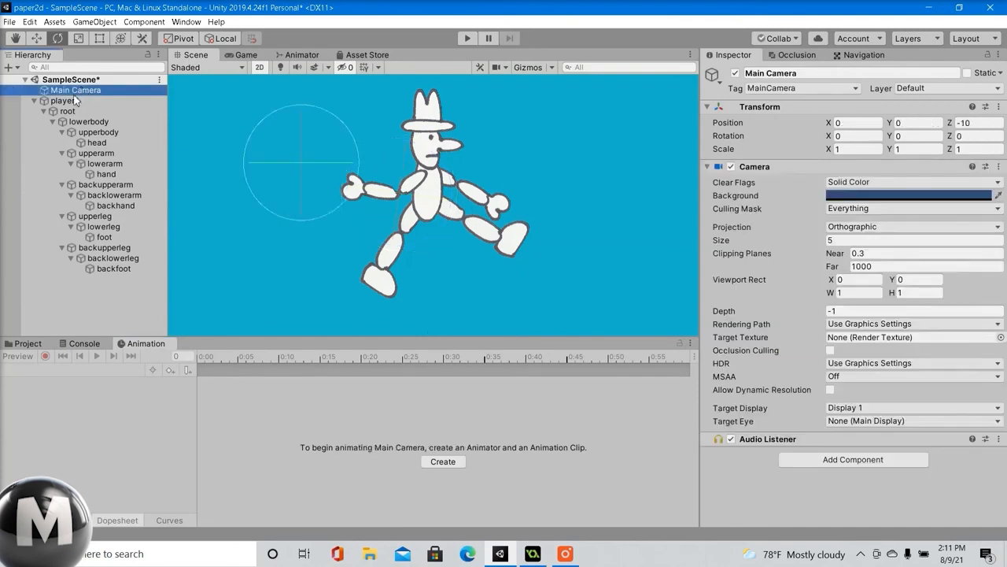
click(63, 101)
drag(351, 144, 851, 169)
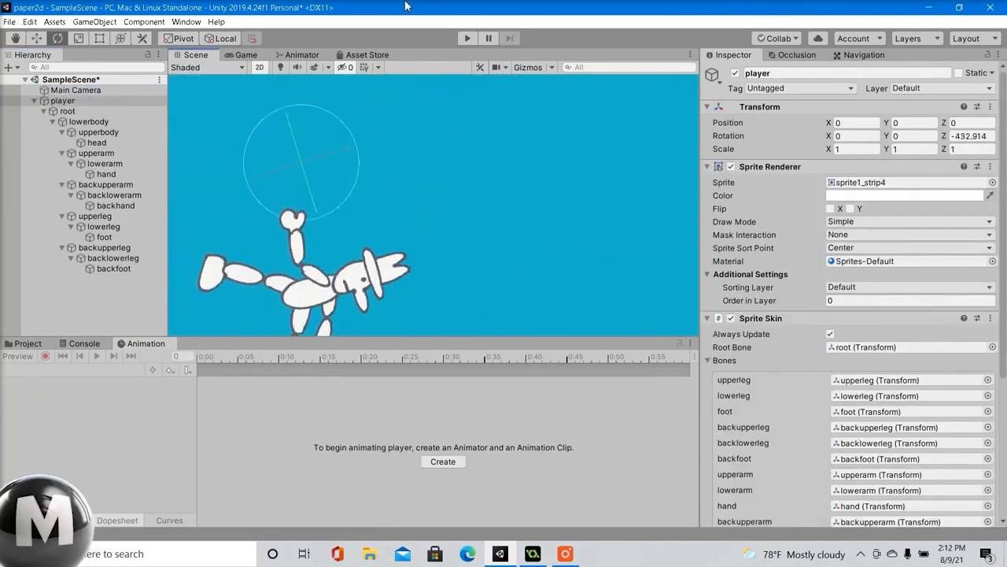
- Rotate the root bone to about 186° on Z so the character stands nearly upright
click(105, 112)
drag(314, 273, 86, 298)
scroll(378, 214, down, 5)
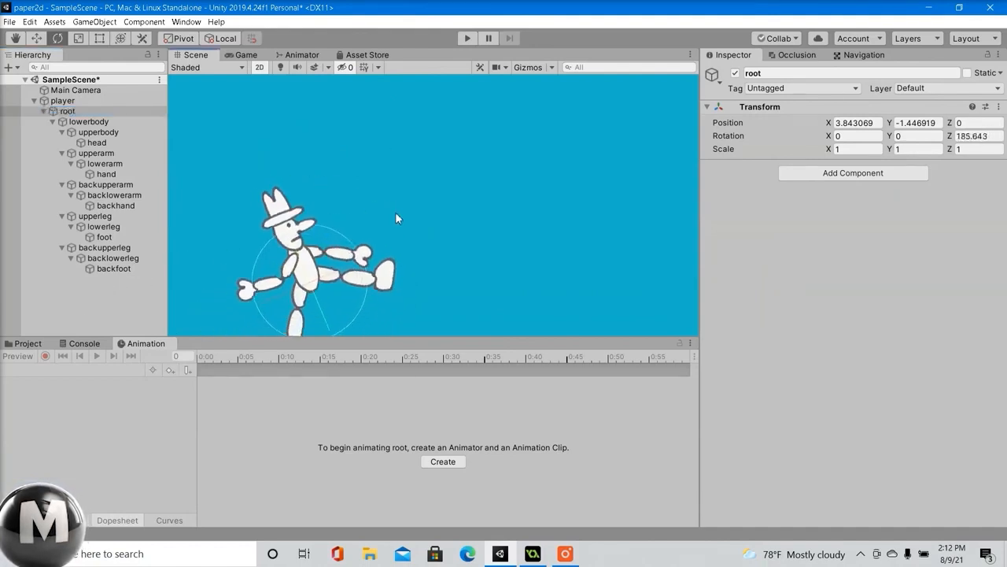
scroll(338, 293, up, 5)
scroll(340, 288, up, 2)
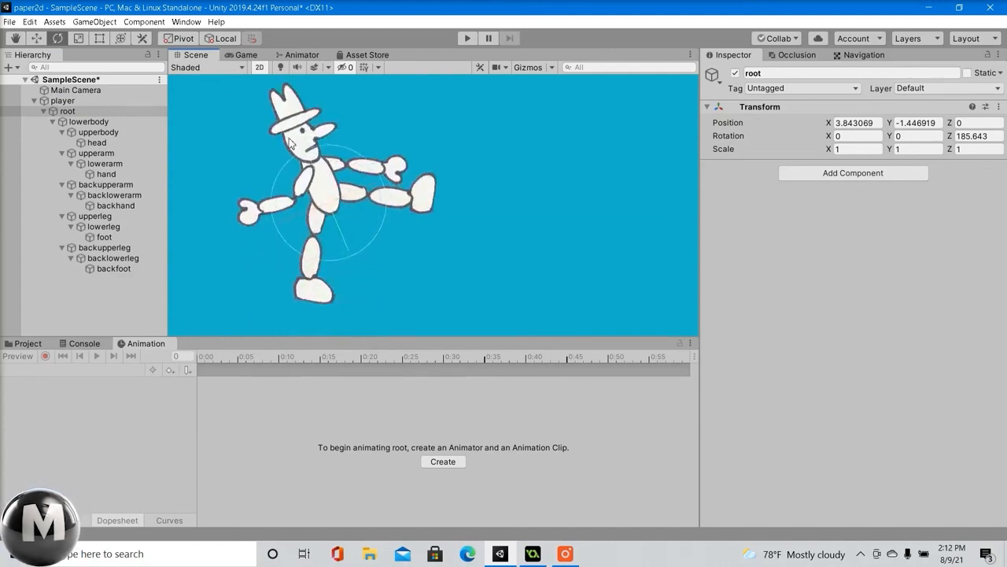
click(565, 554)
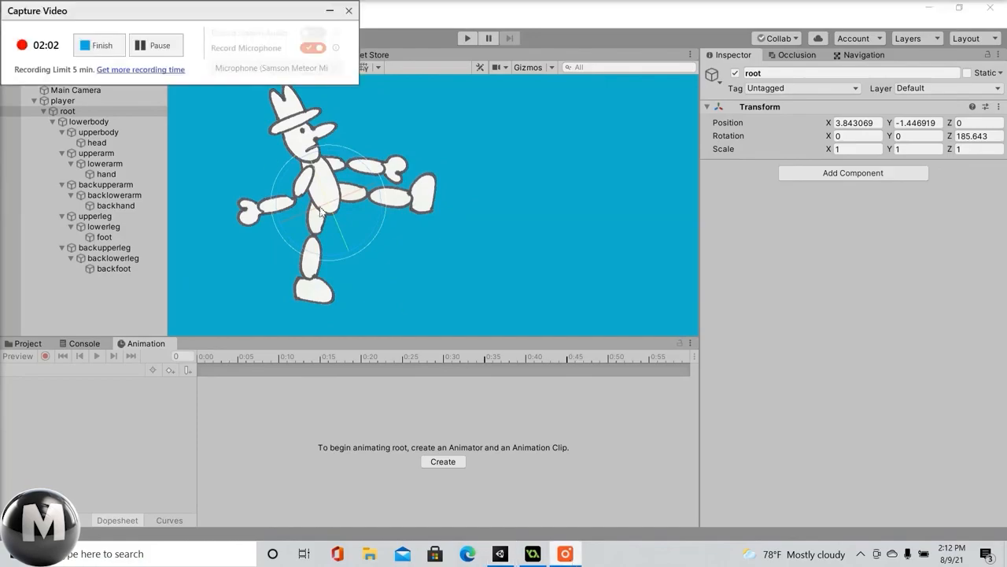